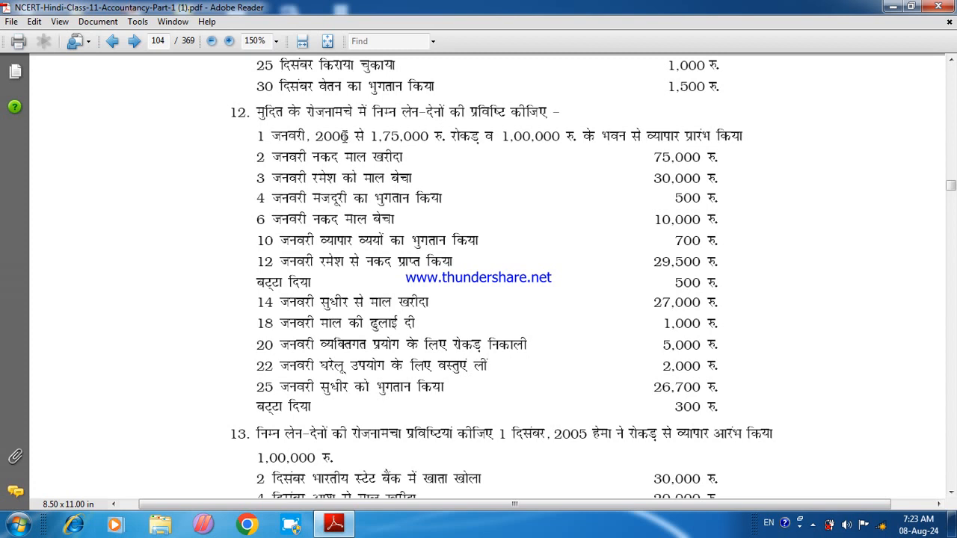
# Launch Tally.ERP 9 and load the company Question- 9.
pyautogui.click(17, 523)
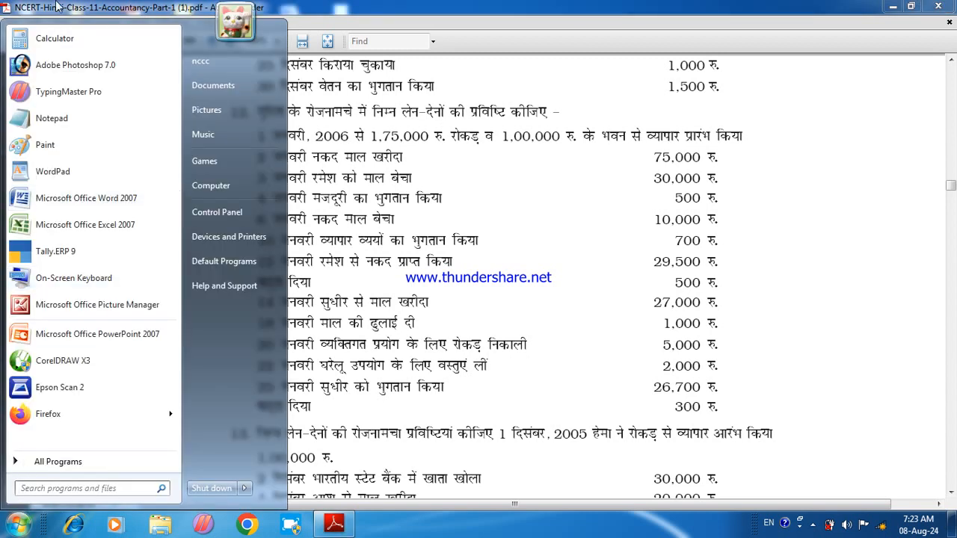
pyautogui.click(82, 252)
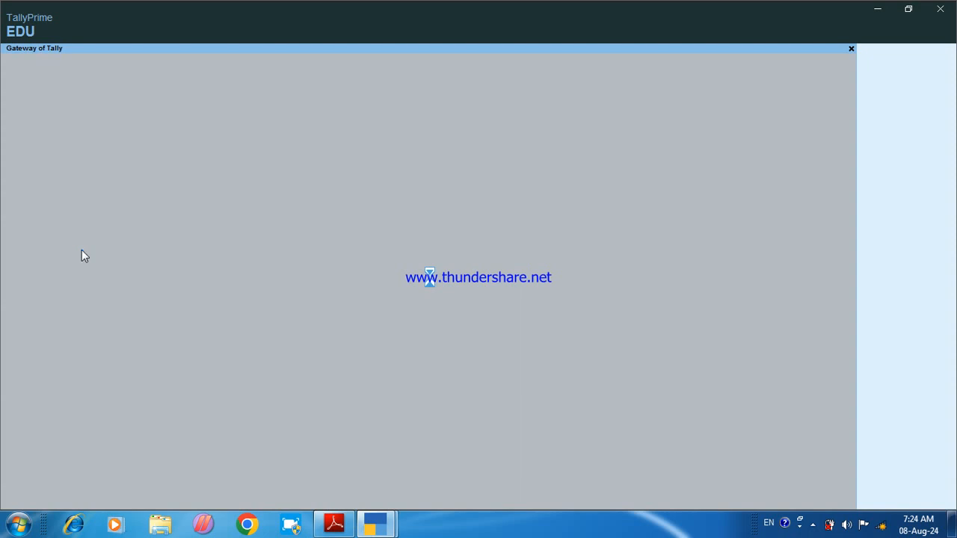
pyautogui.click(268, 311)
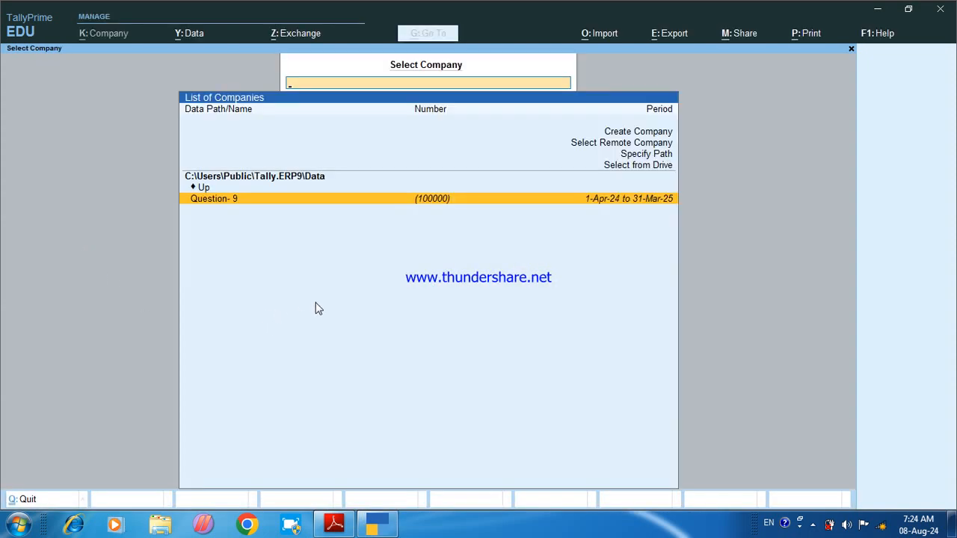
pyautogui.press('Return')
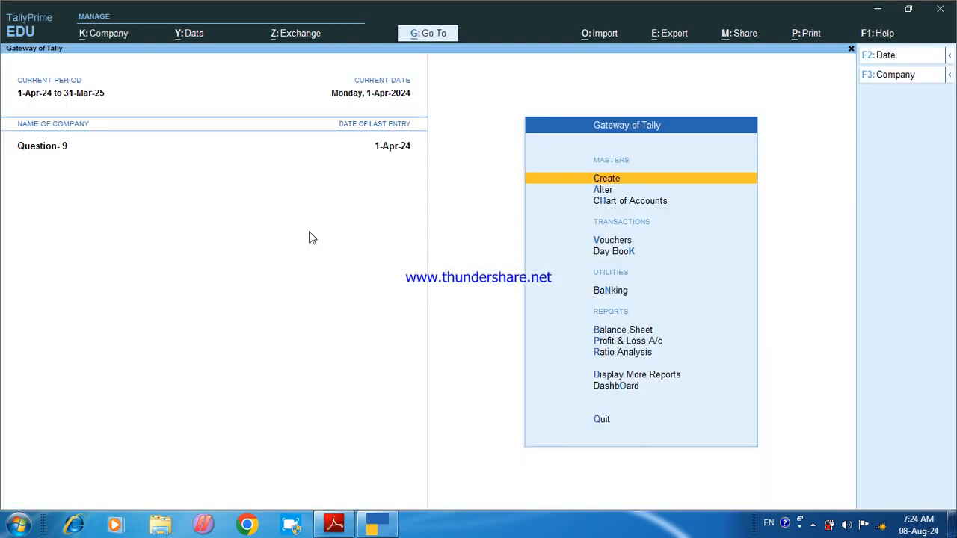
# Open the company Question- 9 for alteration and delete it, confirming the deletion.
pyautogui.press('F3')
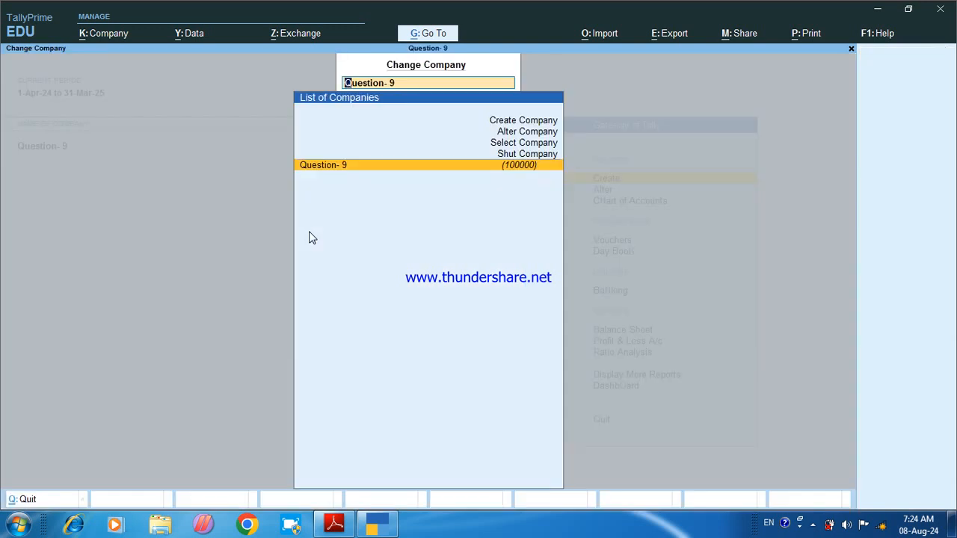
pyautogui.press('Up')
pyautogui.press('Up')
pyautogui.press('Return')
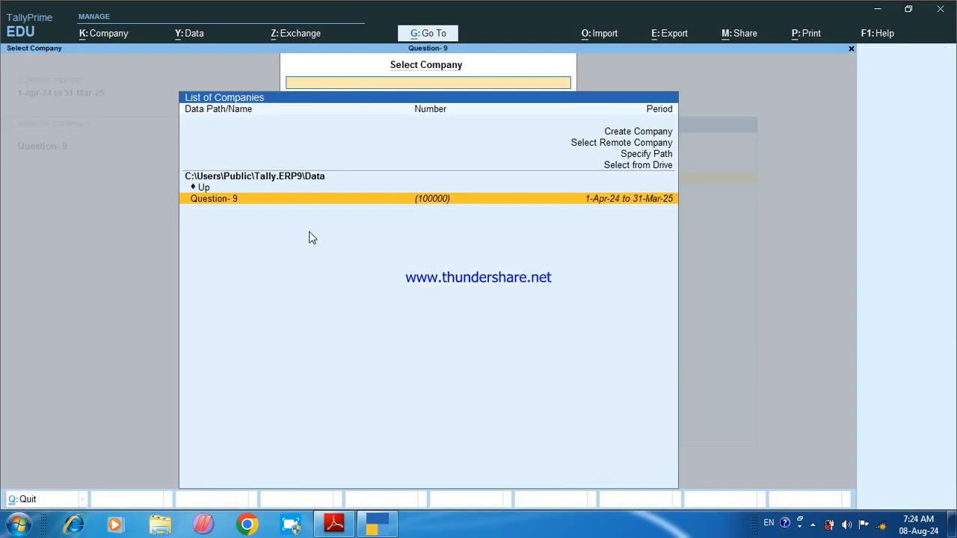
pyautogui.press('Escape')
pyautogui.press('Up')
pyautogui.press('Return')
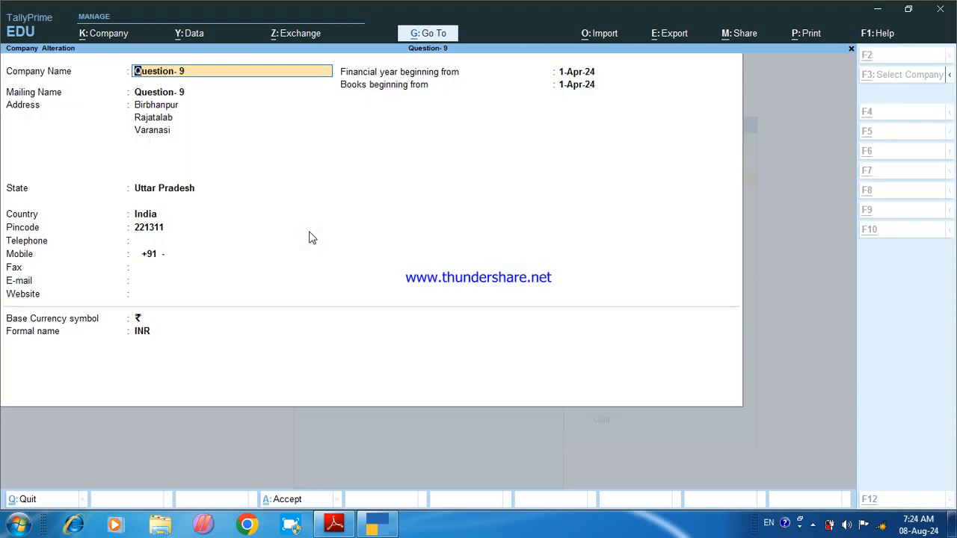
pyautogui.hotkey('alt', 'd')
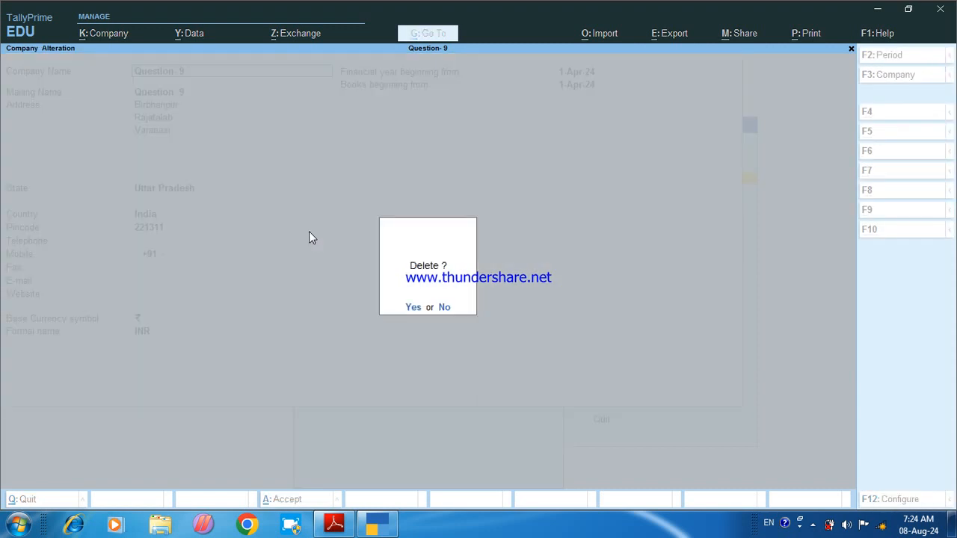
pyautogui.press('y')
pyautogui.press('y')
# Start creating a new company named Question - 10, keeping the same text as its mailing name.
pyautogui.press('Down')
pyautogui.press('Down')
pyautogui.press('Down')
pyautogui.press('Down')
pyautogui.press('Down')
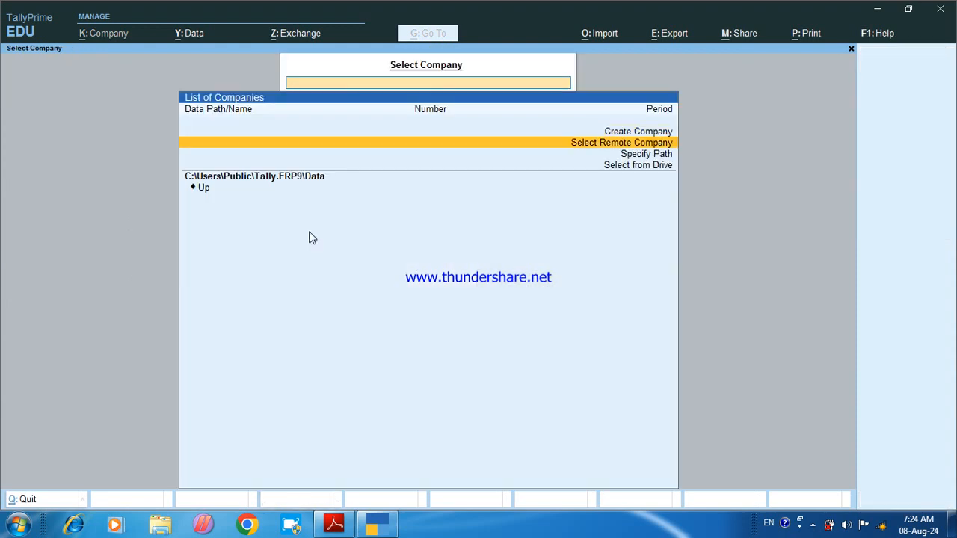
pyautogui.press('Up')
pyautogui.press('Up')
pyautogui.press('Up')
pyautogui.press('Up')
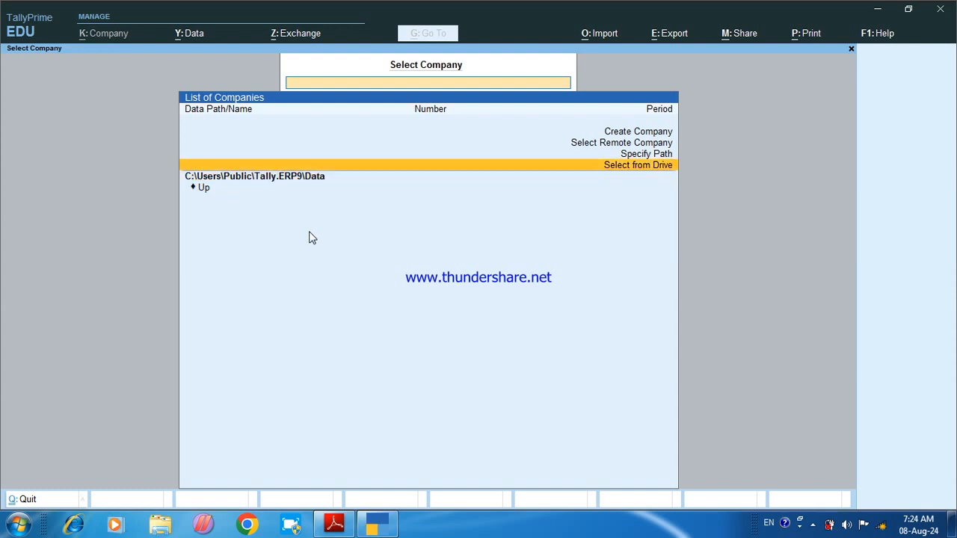
pyautogui.press('Return')
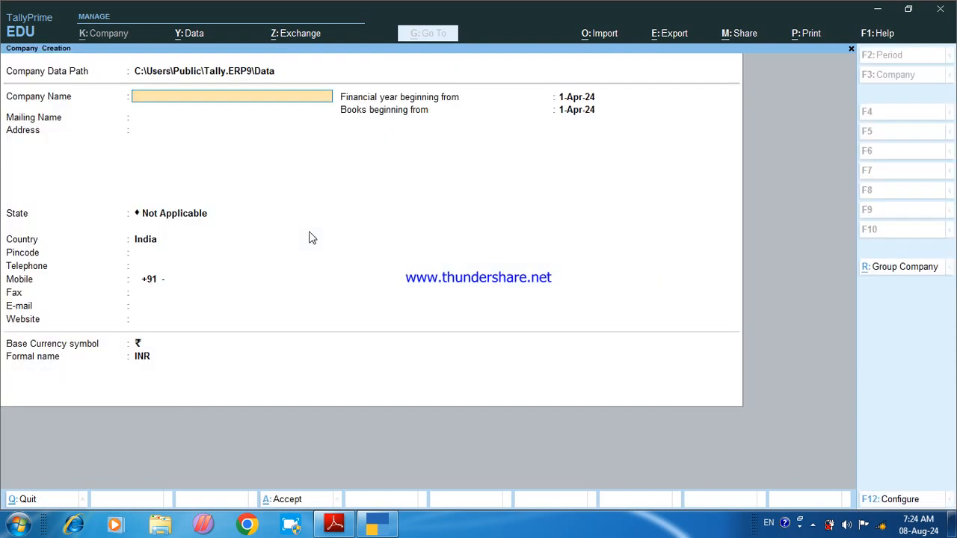
pyautogui.write('Question - 10')
pyautogui.press('Return')
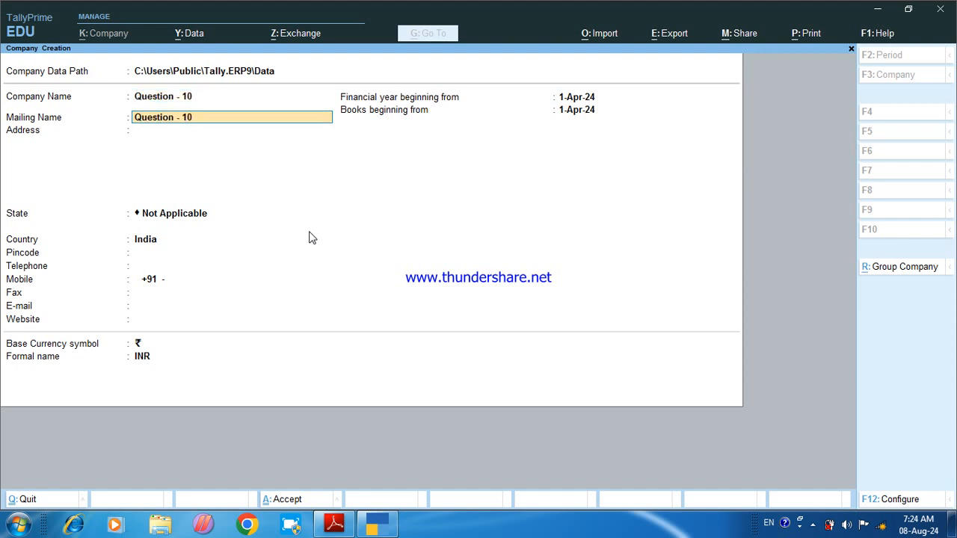
pyautogui.press('Return')
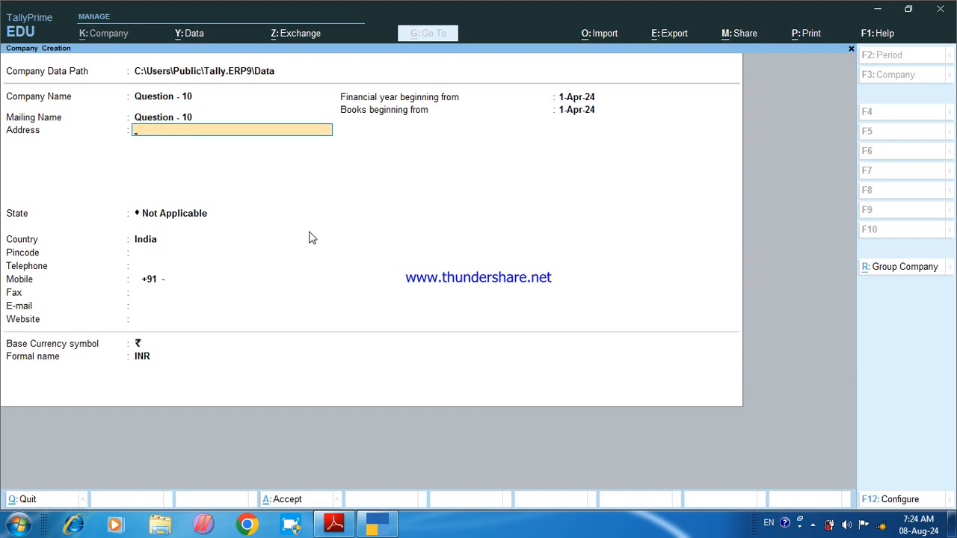
# Fill in the new company's address over three lines with locality, area and city.
pyautogui.write('Birbhanpur')
pyautogui.press('Return')
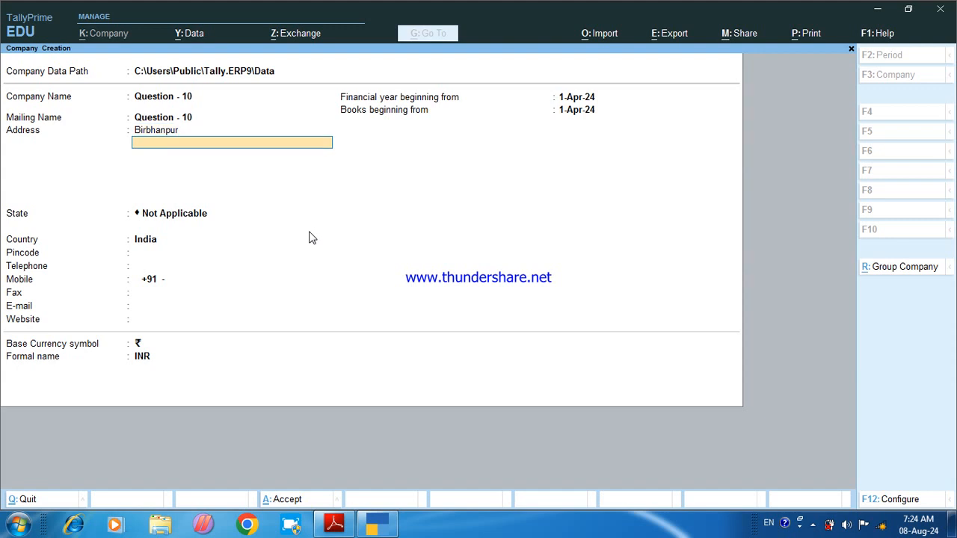
pyautogui.write('Rajatalab')
pyautogui.press('Return')
pyautogui.write('Varanasi')
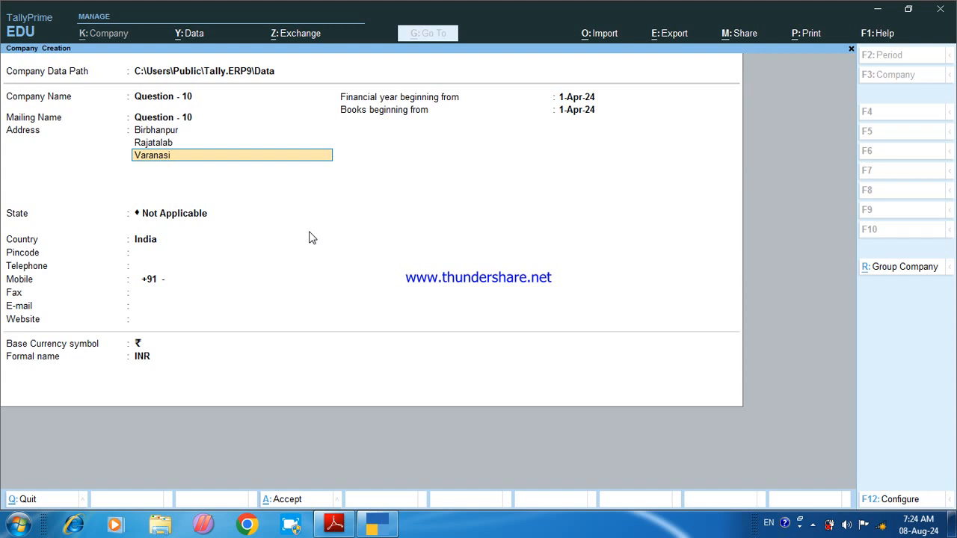
pyautogui.press('Return')
pyautogui.press('Return')
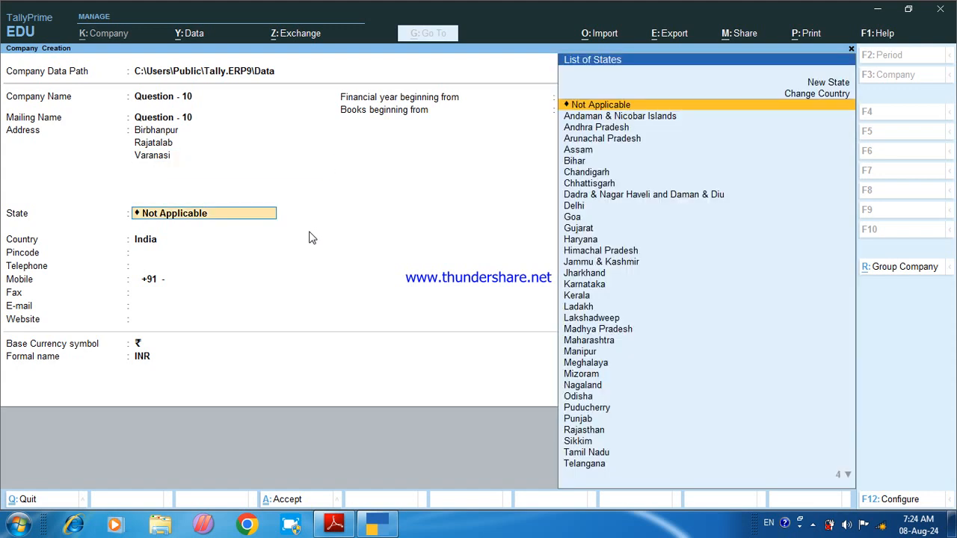
# Set the company's state to Uttar Pradesh, enter its postal pincode and save the company.
pyautogui.write('U')
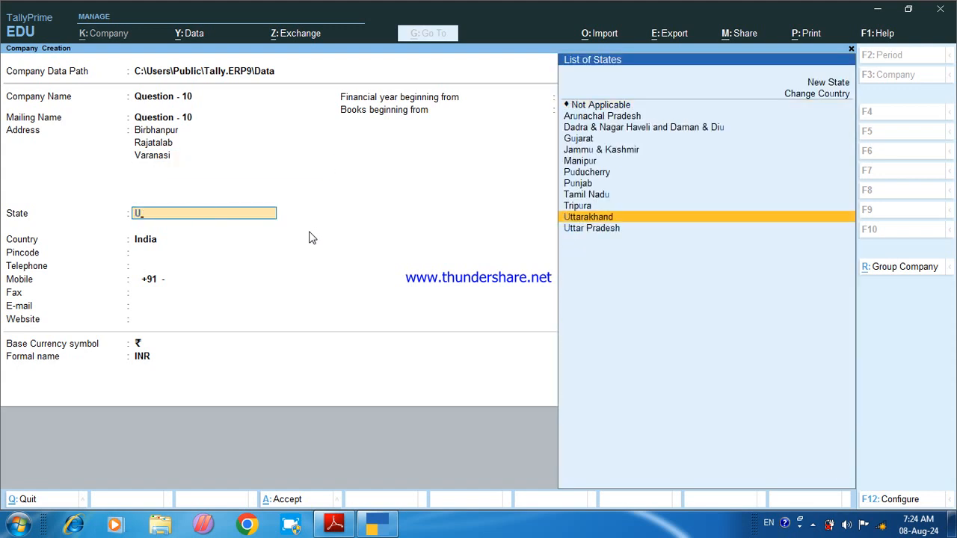
pyautogui.press('Down')
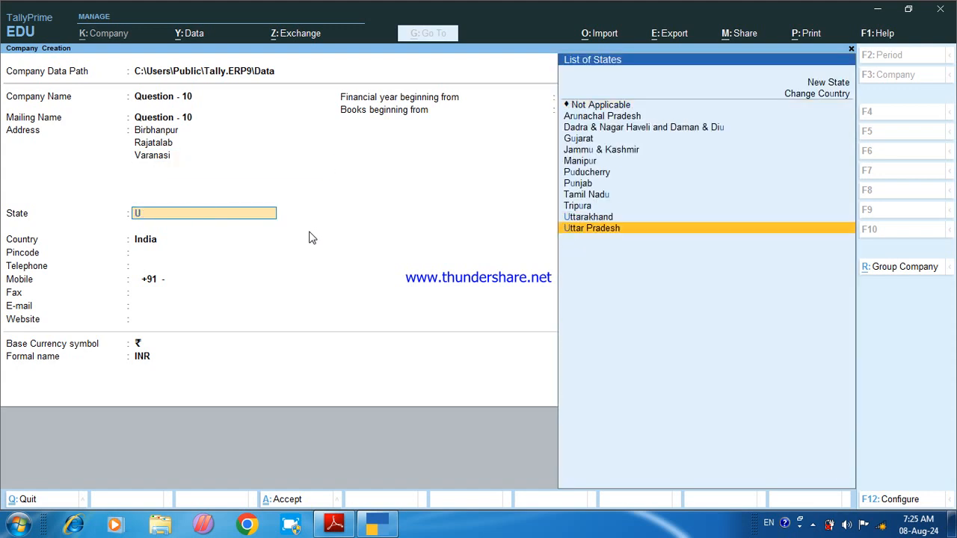
pyautogui.press('Return')
pyautogui.write('221311')
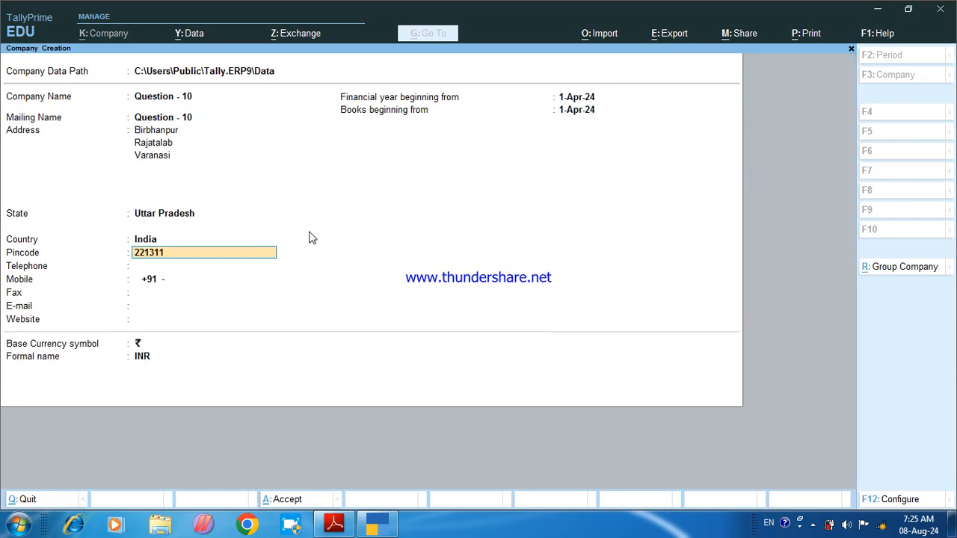
pyautogui.press('Return')
pyautogui.hotkey('ctrl', 'a')
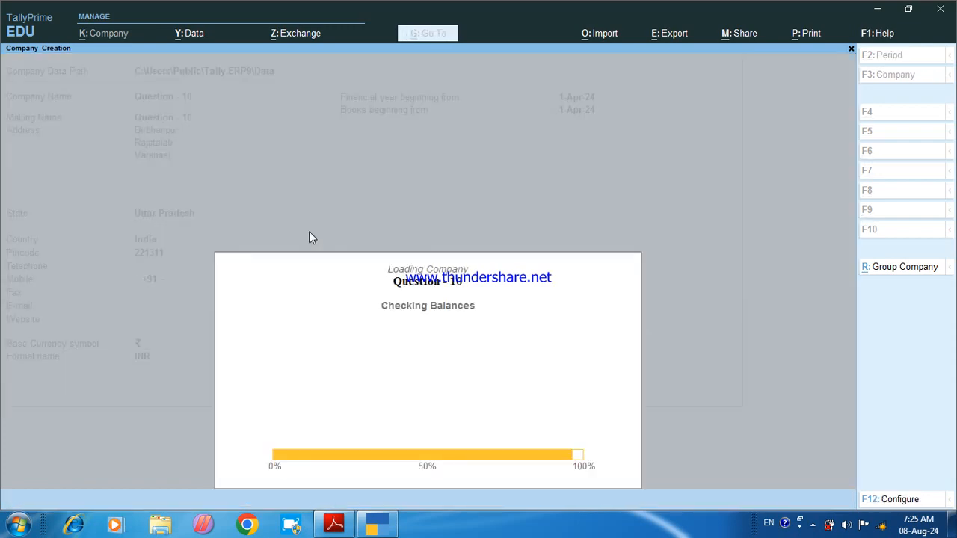
# Set Maintain Inventory and Enable Goods and Services Tax (GST) to No in the company features and accept them.
pyautogui.press('Return')
pyautogui.press('Return')
pyautogui.press('Return')
pyautogui.press('Return')
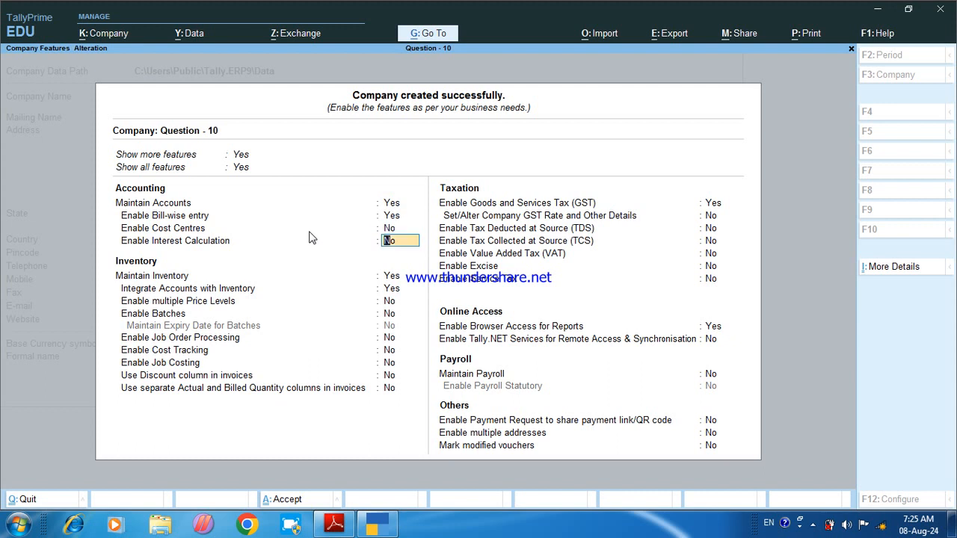
pyautogui.write('n')
pyautogui.press('Return')
pyautogui.write('n')
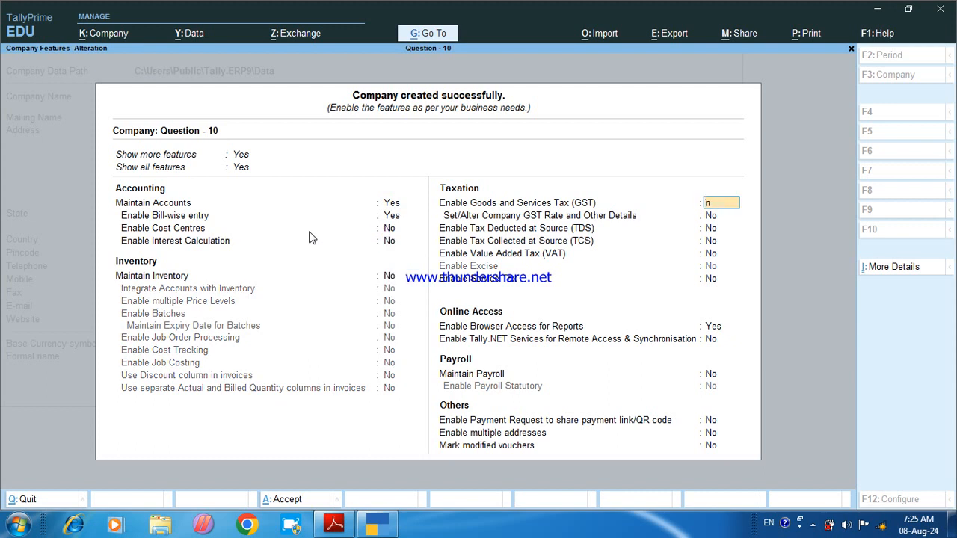
pyautogui.press('Return')
pyautogui.hotkey('ctrl', 'a')
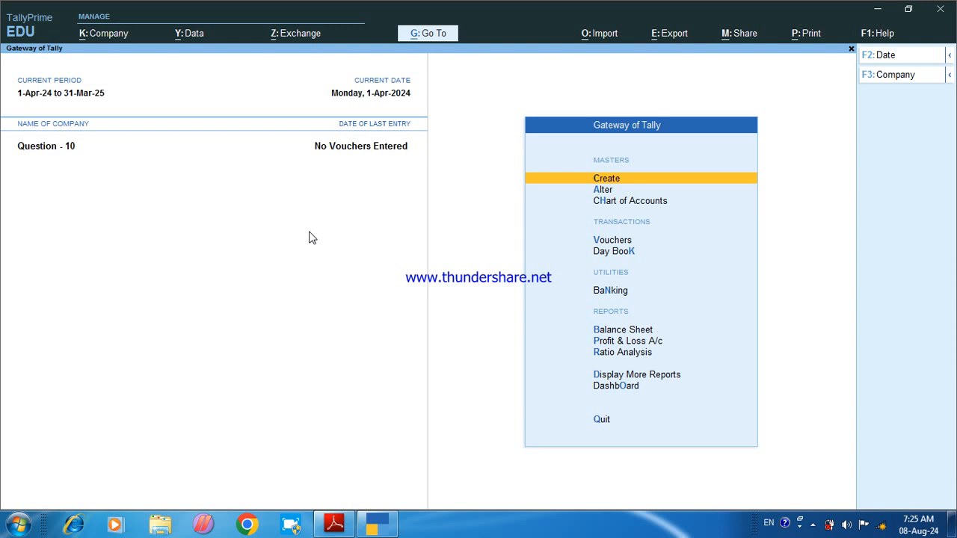
# Create a ledger named Capital under the Capital Account group, consulting exercise 12 in the accountancy PDF.
pyautogui.press('Return')
pyautogui.press('Down')
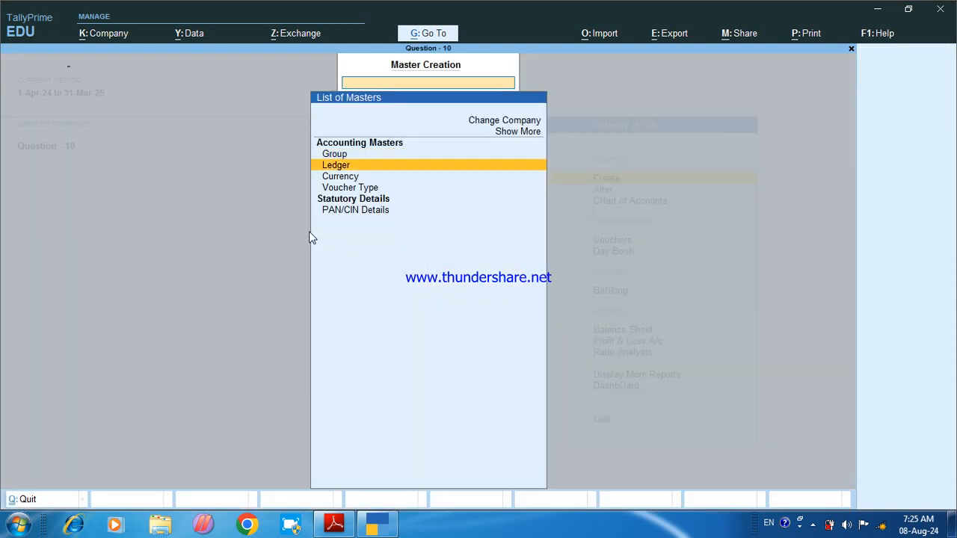
pyautogui.press('Return')
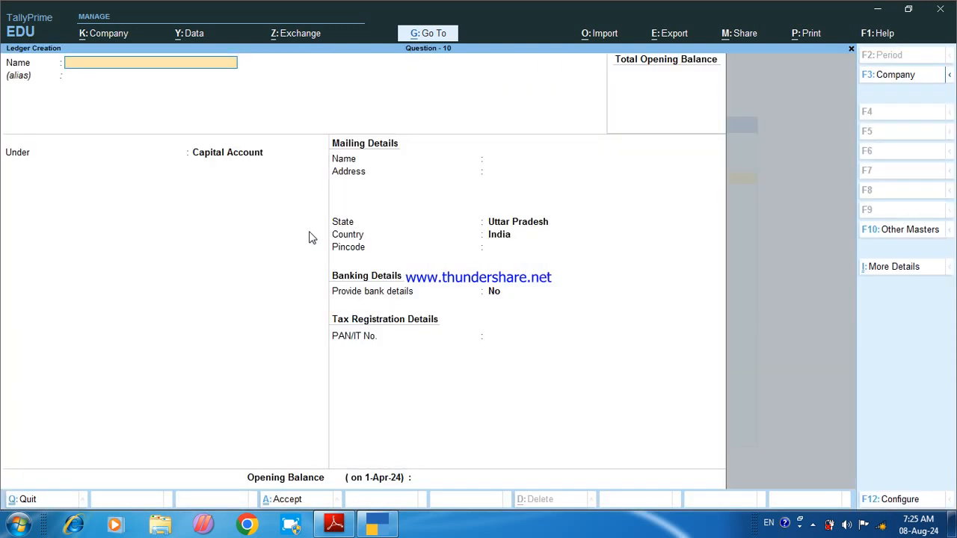
pyautogui.click(350, 526)
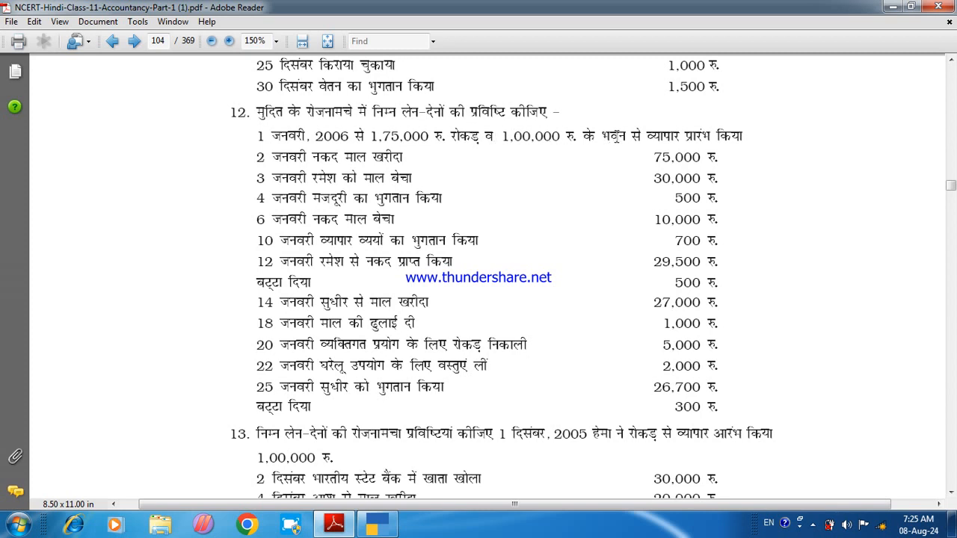
pyautogui.click(366, 527)
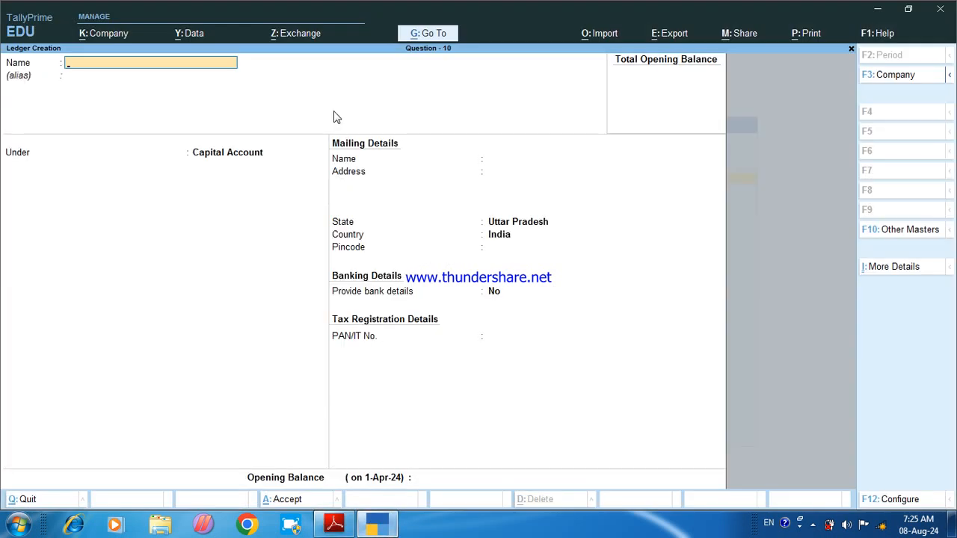
pyautogui.write('Capital')
pyautogui.press('Return')
pyautogui.press('Return')
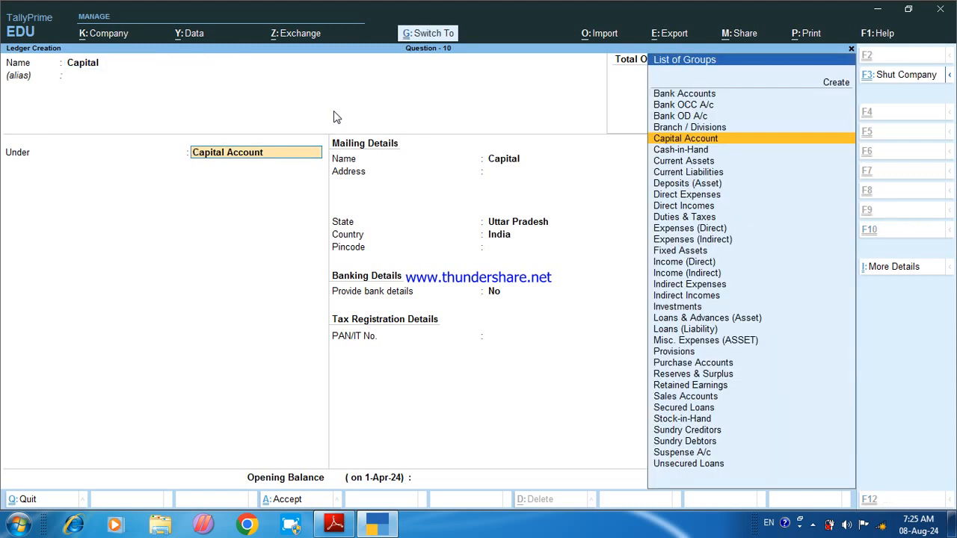
pyautogui.hotkey('ctrl', 'a')
# Create a ledger named Building under the Fixed Assets group.
pyautogui.write('Bu')
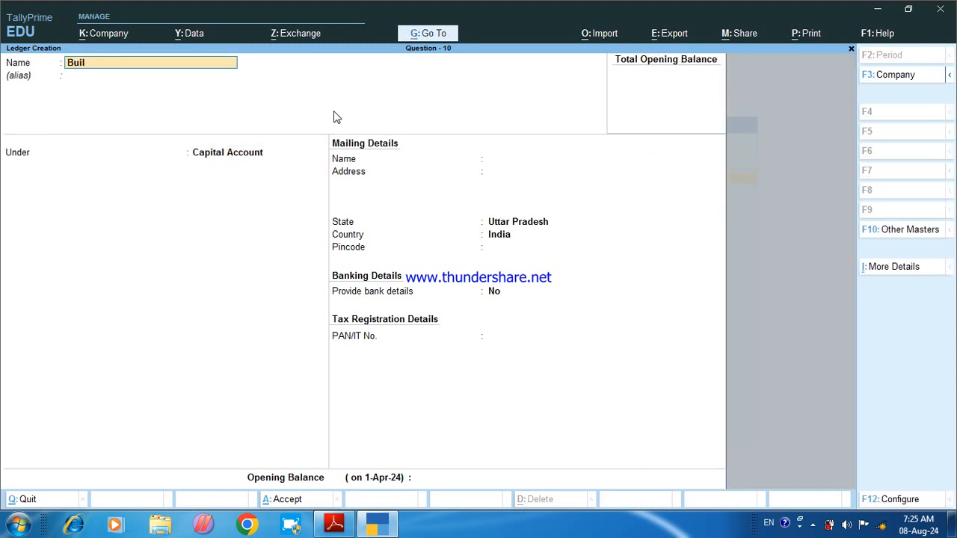
pyautogui.write('ilding')
pyautogui.press('Return')
pyautogui.press('Return')
pyautogui.write('F')
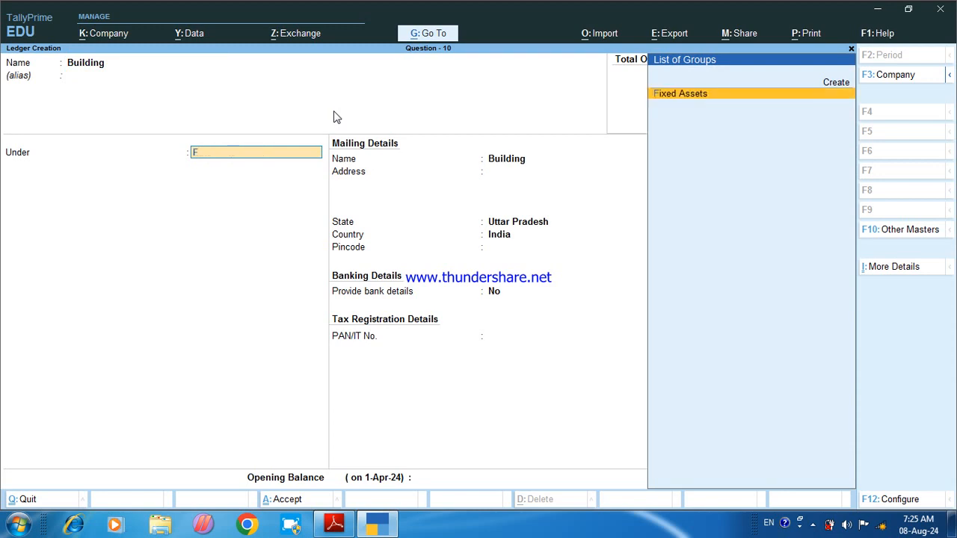
pyautogui.press('Return')
pyautogui.hotkey('ctrl', 'a')
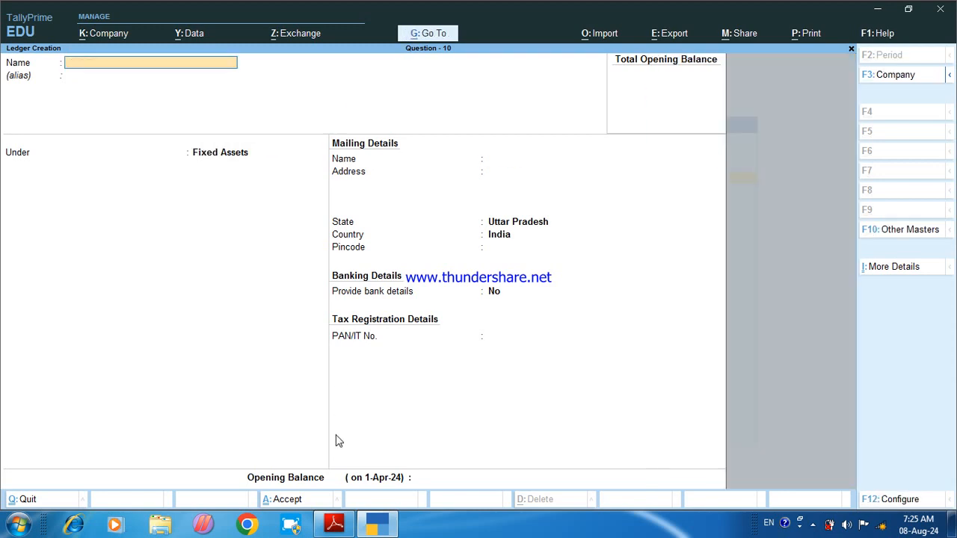
# Check the 2 January transaction in the accountancy PDF and create a Purchase ledger under Purchase Accounts.
pyautogui.click(334, 523)
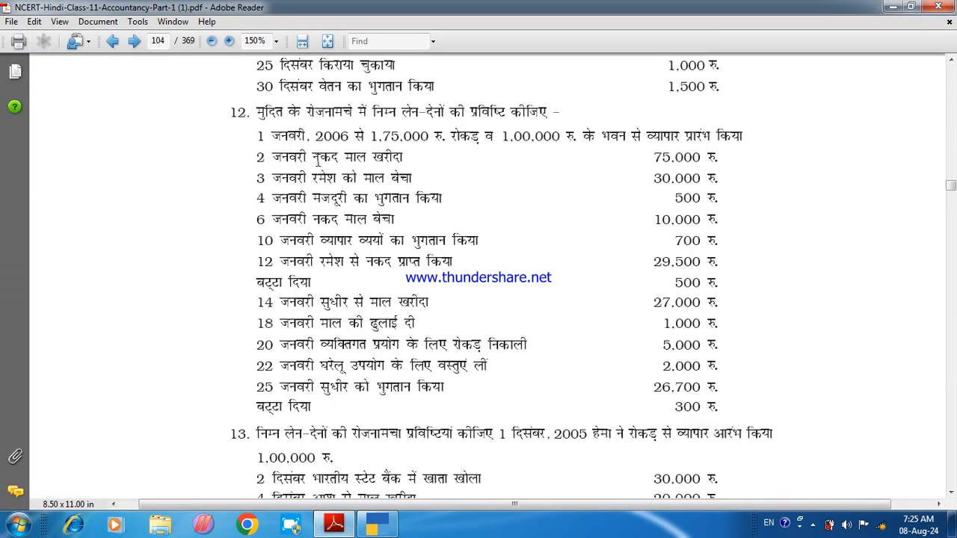
pyautogui.click(378, 523)
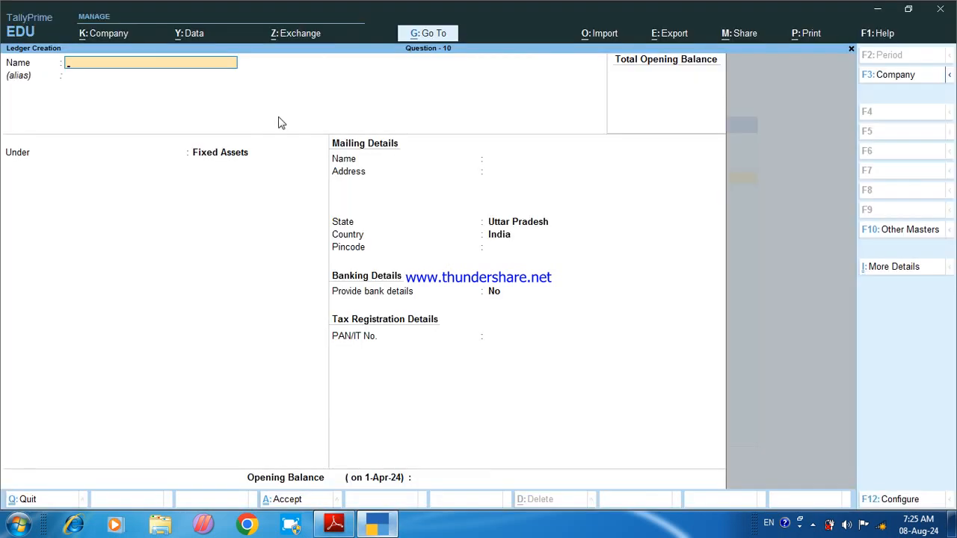
pyautogui.write('Purchase')
pyautogui.press('Return')
pyautogui.write('P')
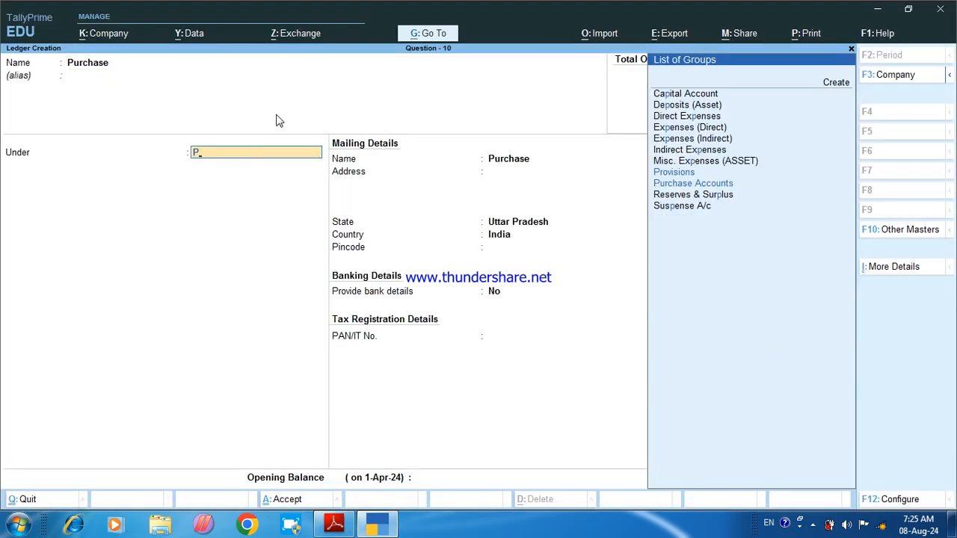
pyautogui.press('Return')
pyautogui.press('Return')
pyautogui.press('Return')
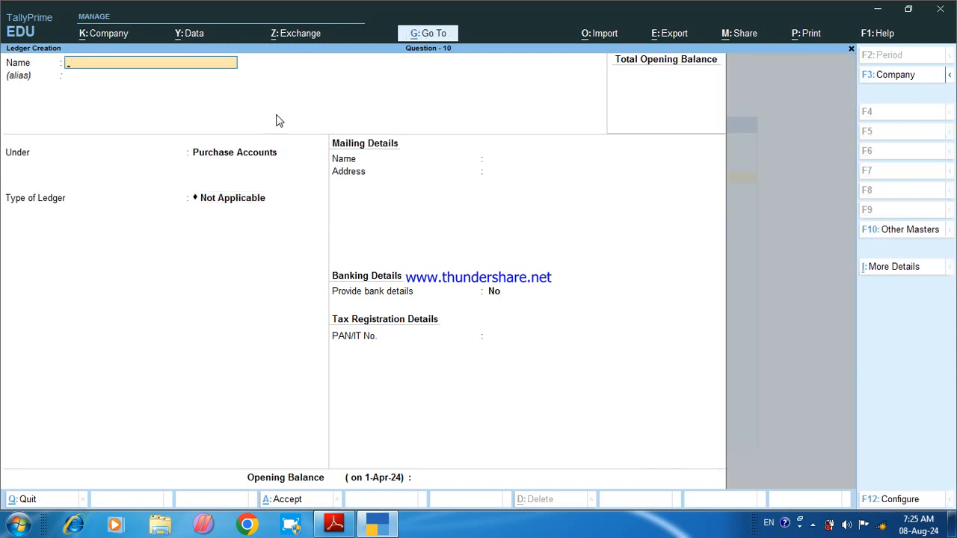
# Check the 3 January sale in the accountancy PDF and create a ledger in the customer's name under Sundry Debtors.
pyautogui.click(335, 523)
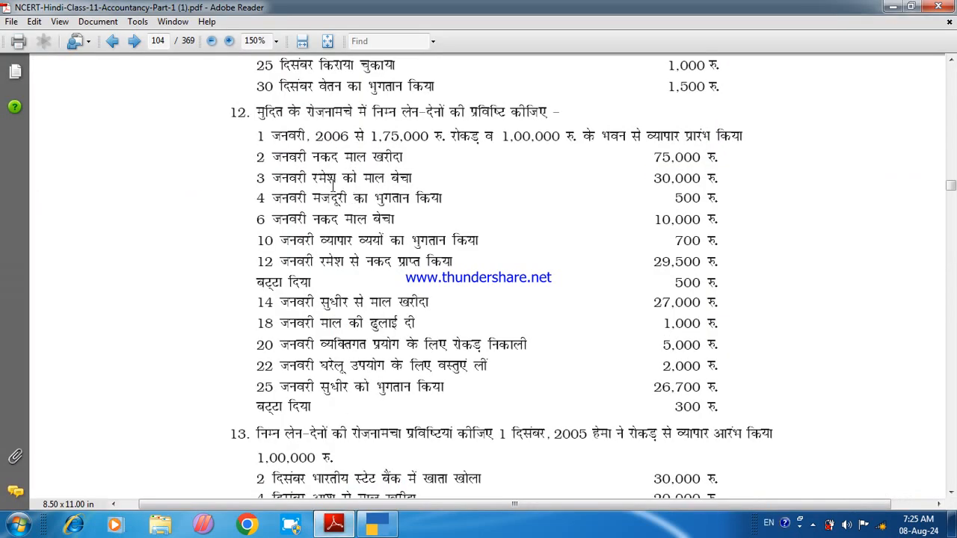
pyautogui.click(377, 523)
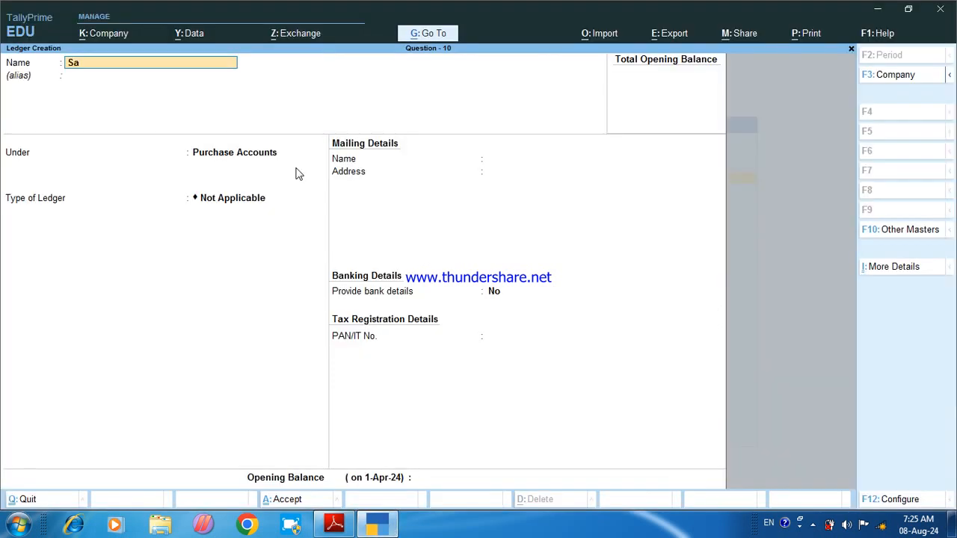
pyautogui.write('S')
pyautogui.press('BackSpace')
pyautogui.write('Ramesh\\')
pyautogui.press('Return')
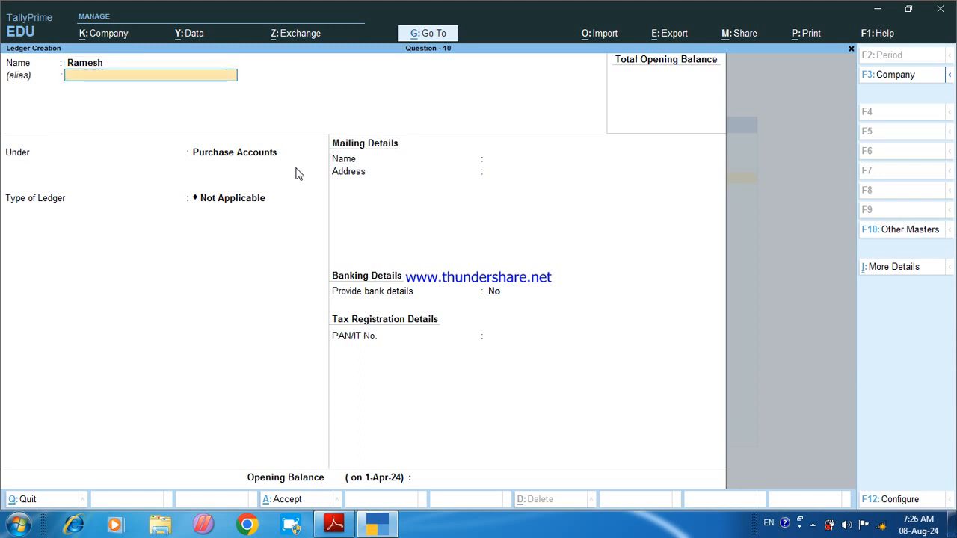
pyautogui.press('Return')
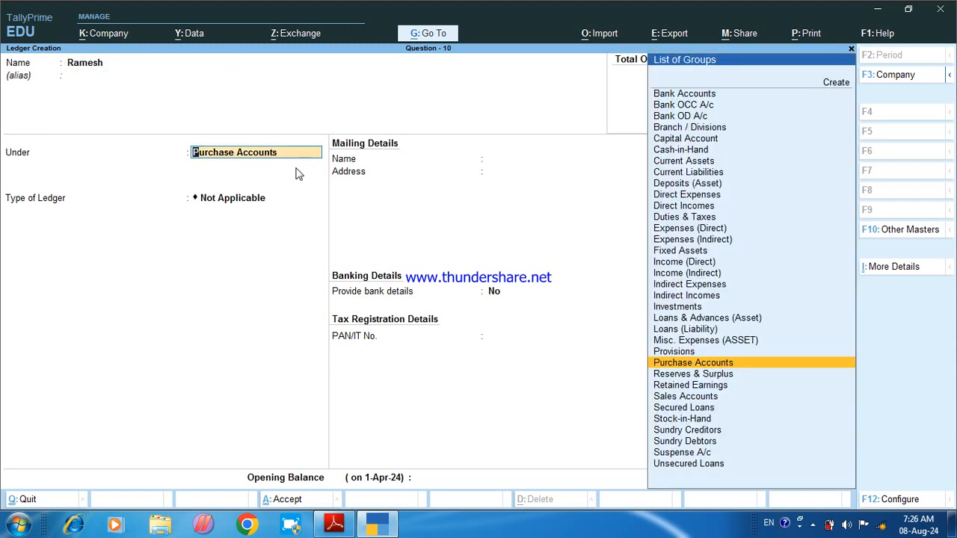
pyautogui.write('S')
pyautogui.press('Down')
pyautogui.press('Down')
pyautogui.press('Down')
pyautogui.press('Down')
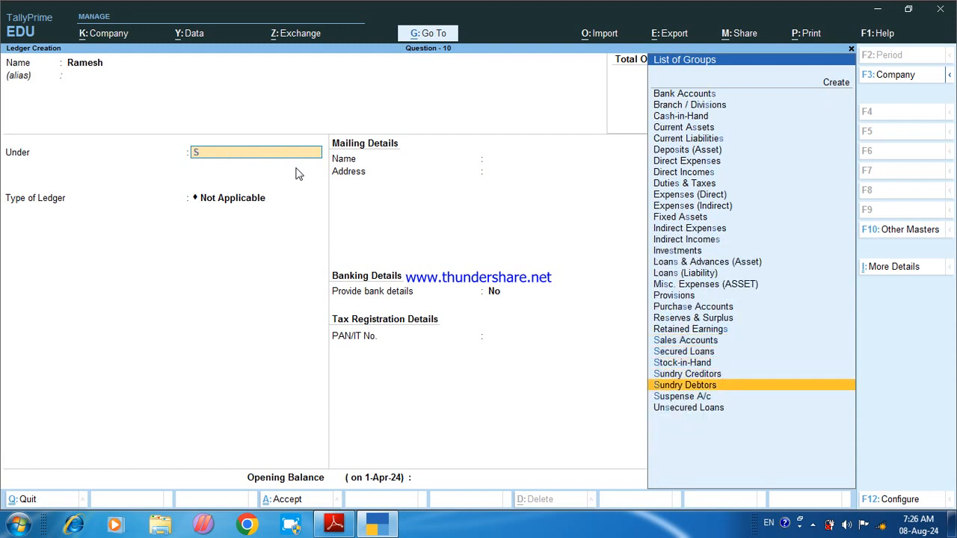
pyautogui.press('Return')
pyautogui.hotkey('ctrl', 'a')
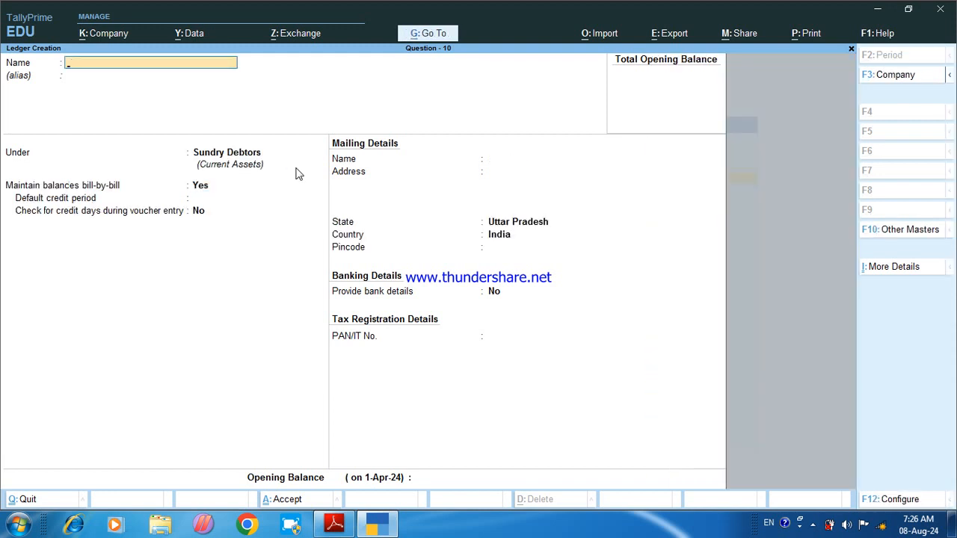
# Create a ledger named Sales under the Sales Accounts group.
pyautogui.write('Sales')
pyautogui.press('Return')
pyautogui.write('S')
pyautogui.press('Return')
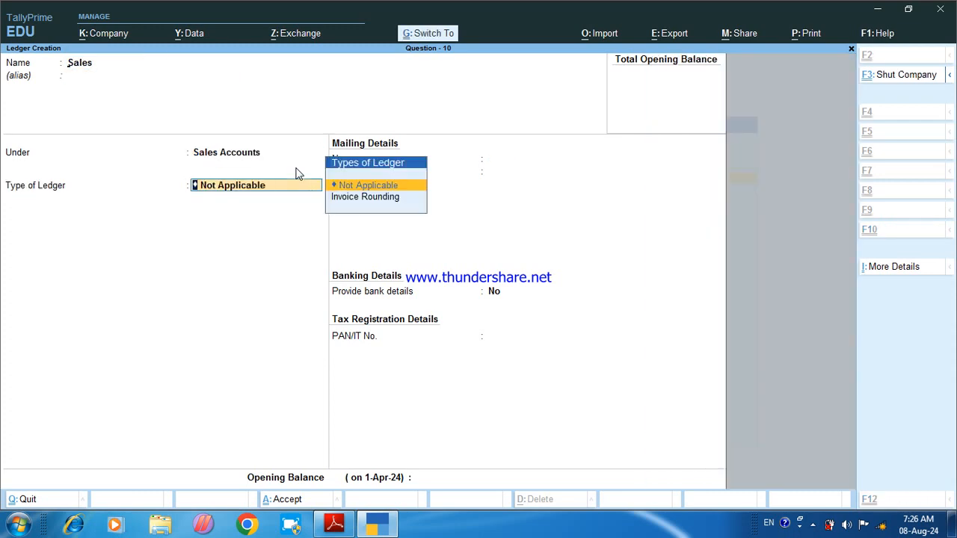
pyautogui.hotkey('ctrl', 'a')
# Check the 4 January transaction in the accountancy PDF and create a Wages ledger under Direct Expenses.
pyautogui.click(333, 525)
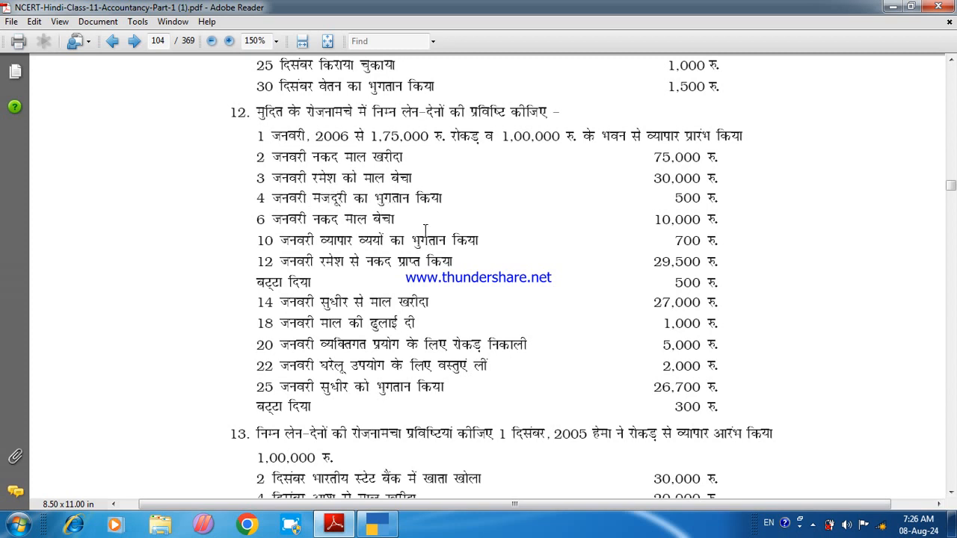
pyautogui.click(376, 525)
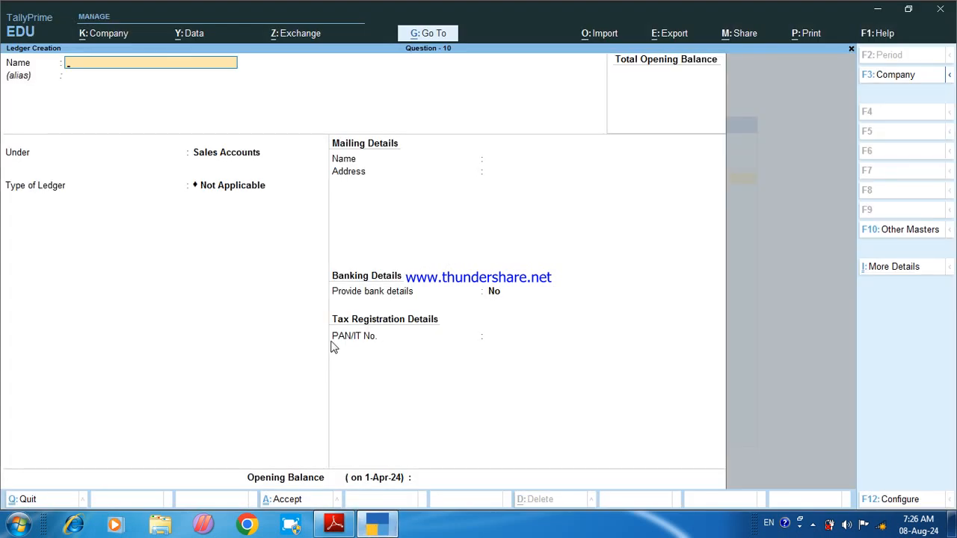
pyautogui.write('Wages')
pyautogui.press('Return')
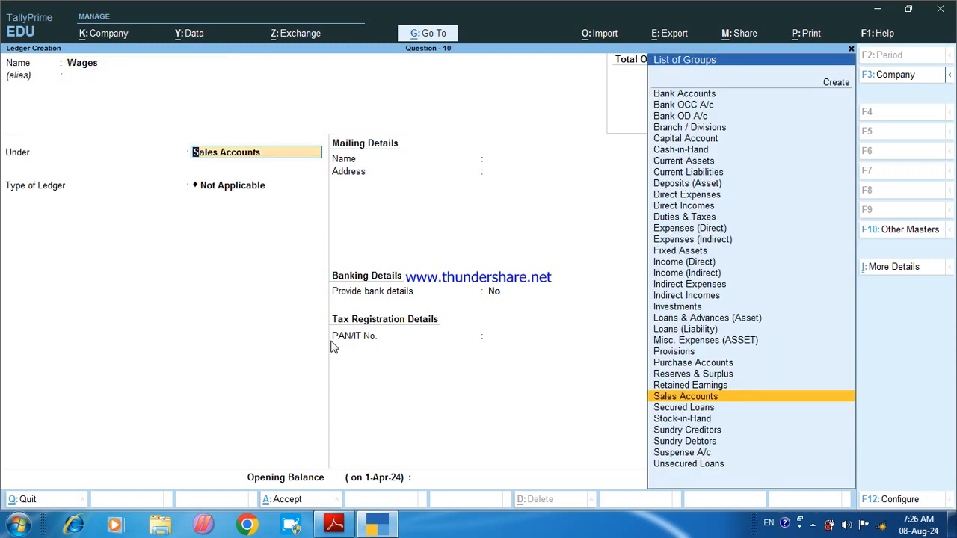
pyautogui.write('D')
pyautogui.press('Down')
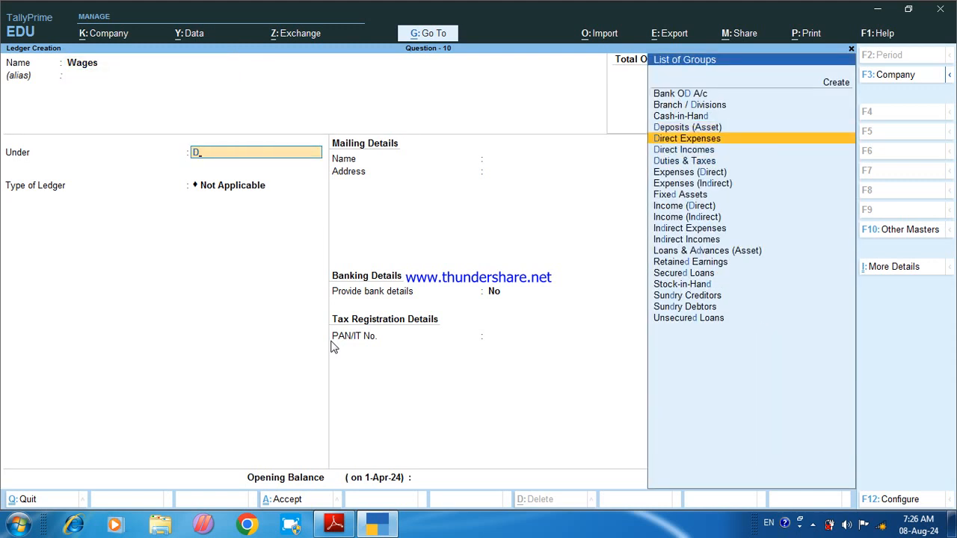
pyautogui.press('Return')
pyautogui.hotkey('ctrl', 'a')
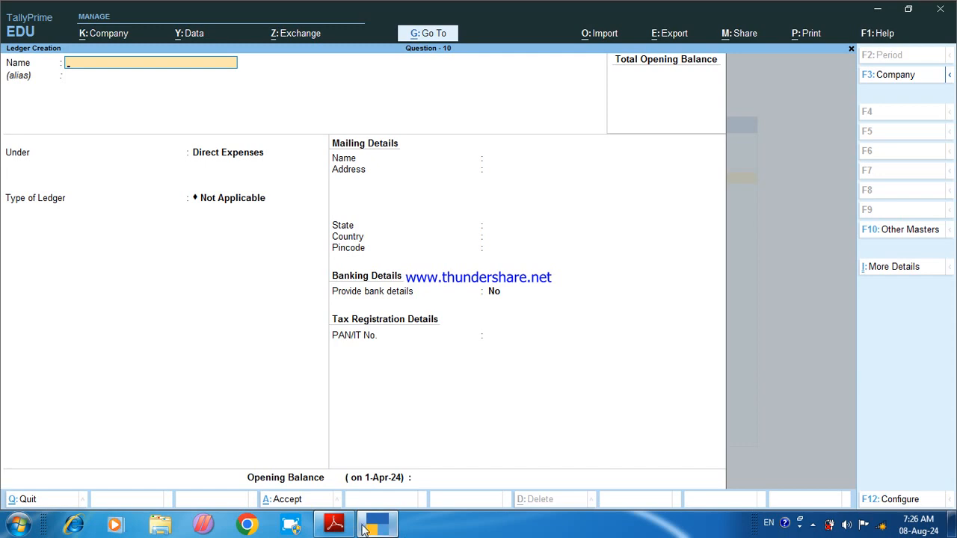
# Check the 10 January transaction in the accountancy PDF and create a Trade Exp ledger under Indirect Expenses.
pyautogui.click(334, 524)
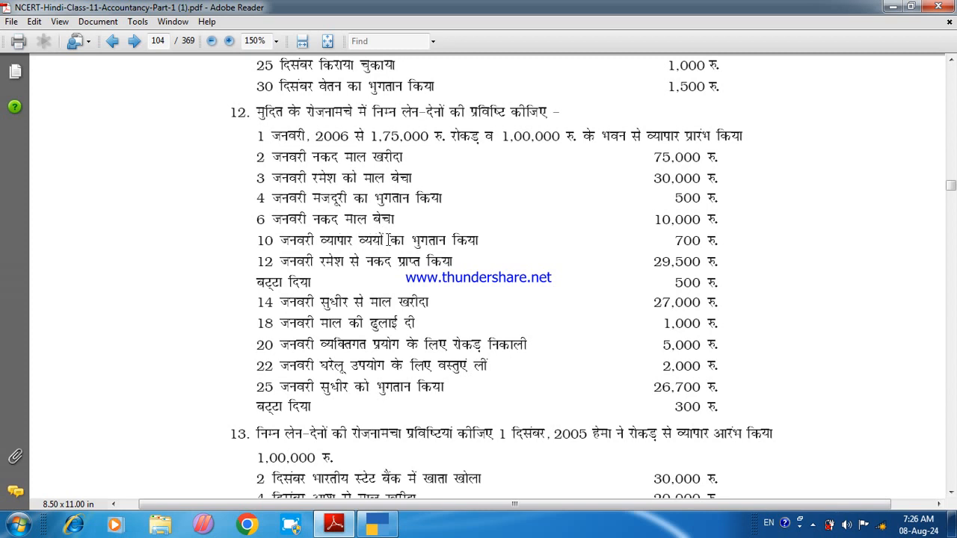
pyautogui.moveTo(376, 530)
pyautogui.click(378, 525)
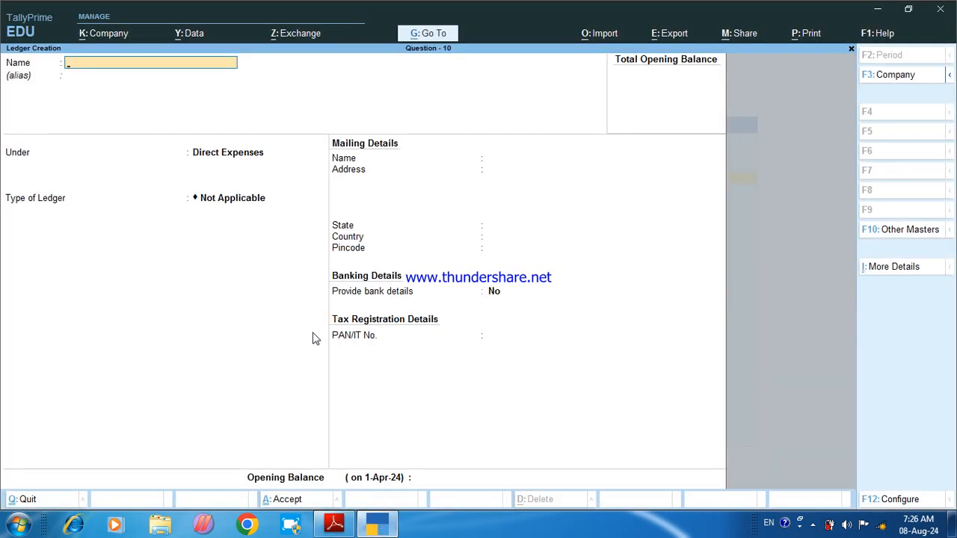
pyautogui.write('Trade Exp')
pyautogui.press('Return')
pyautogui.press('Return')
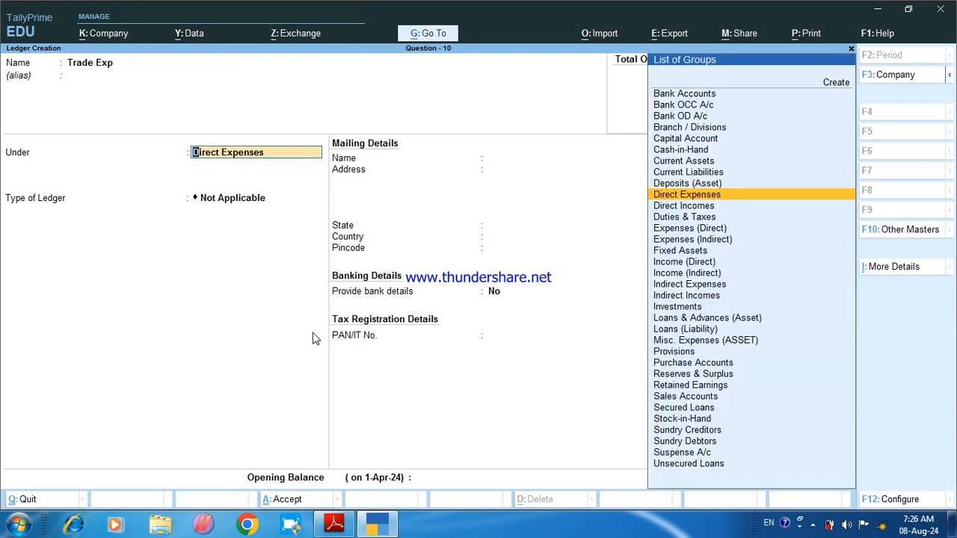
pyautogui.write('I')
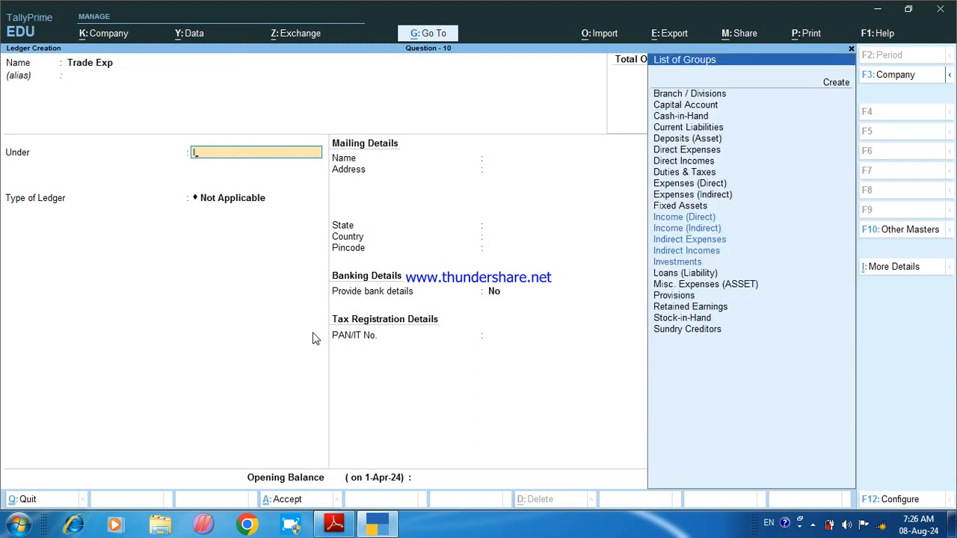
pyautogui.press('Down')
pyautogui.press('Down')
pyautogui.press('Return')
pyautogui.hotkey('ctrl', 'a')
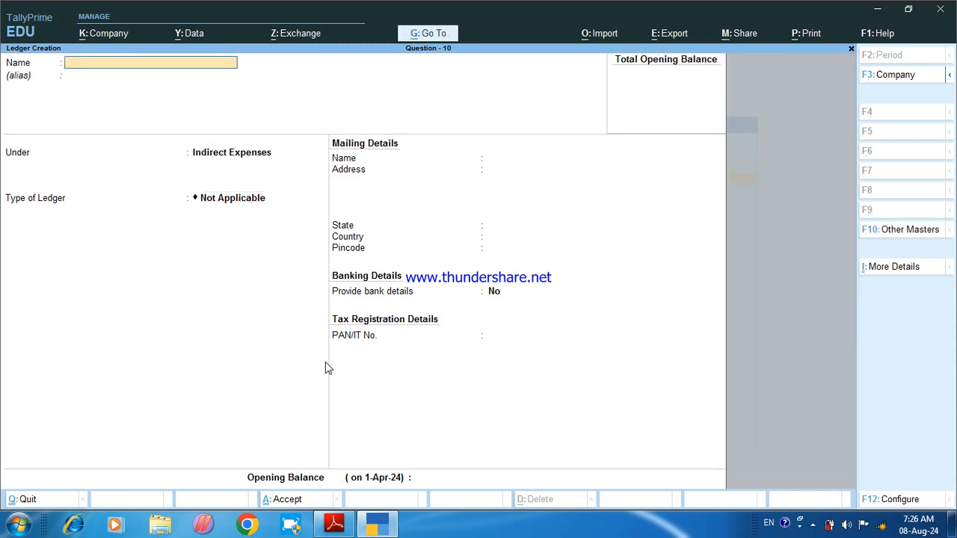
# Consult the 12 January transaction in the accountancy PDF and create a Discount ledger under Indirect Expenses.
pyautogui.click(349, 528)
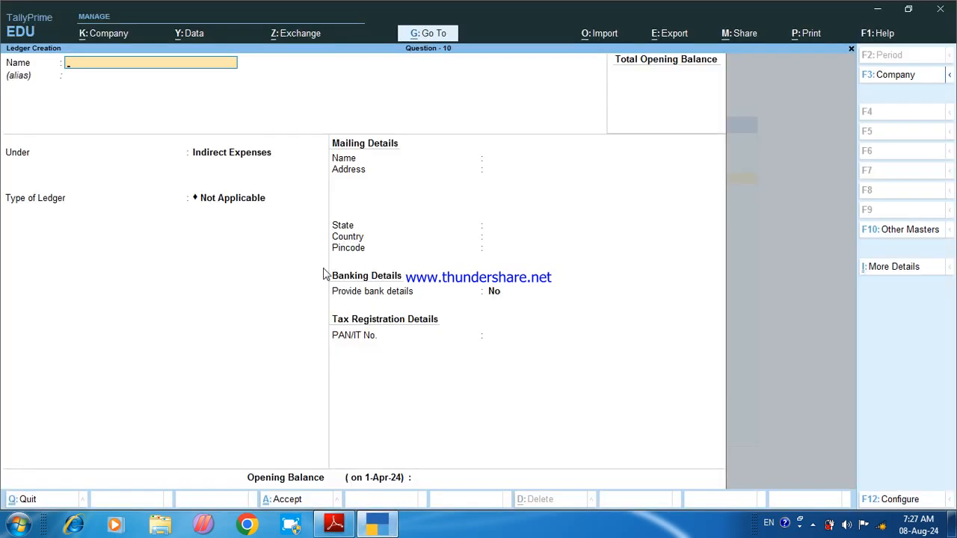
pyautogui.write('Discount')
pyautogui.press('Return')
pyautogui.press('Return')
pyautogui.hotkey('ctrl', 'a')
# Check the 14 January purchase in the accountancy PDF and enter the supplier's name for a new ledger.
pyautogui.click(349, 532)
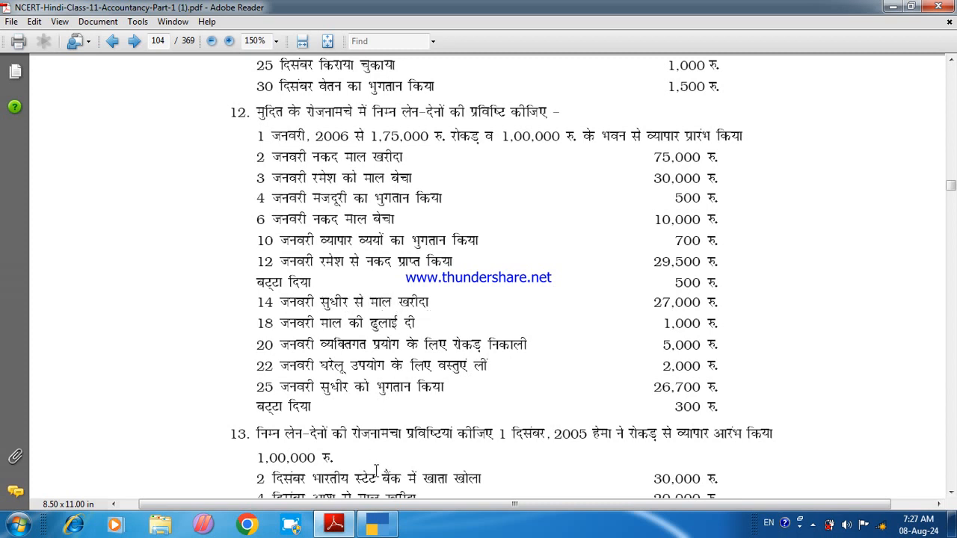
pyautogui.click(378, 526)
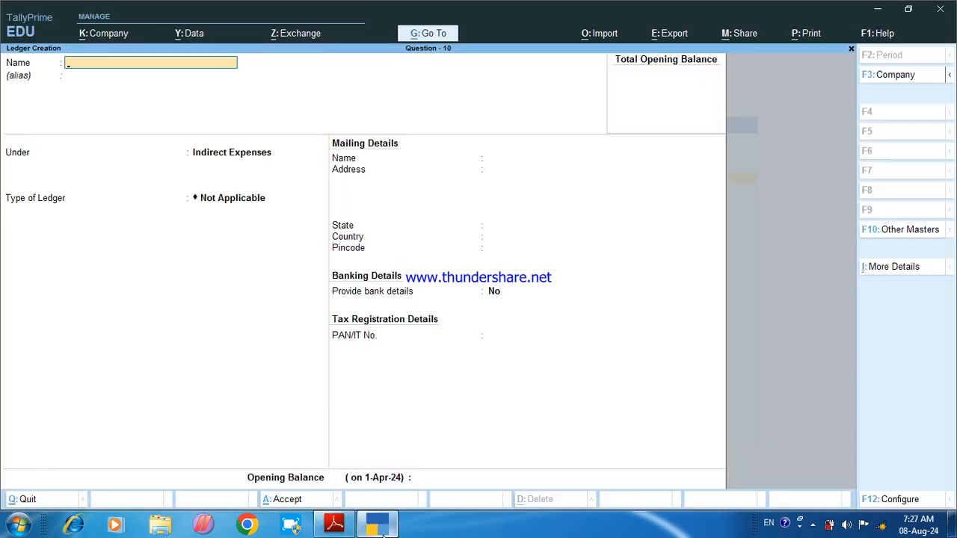
pyautogui.write('Sudhir')
pyautogui.press('Return')
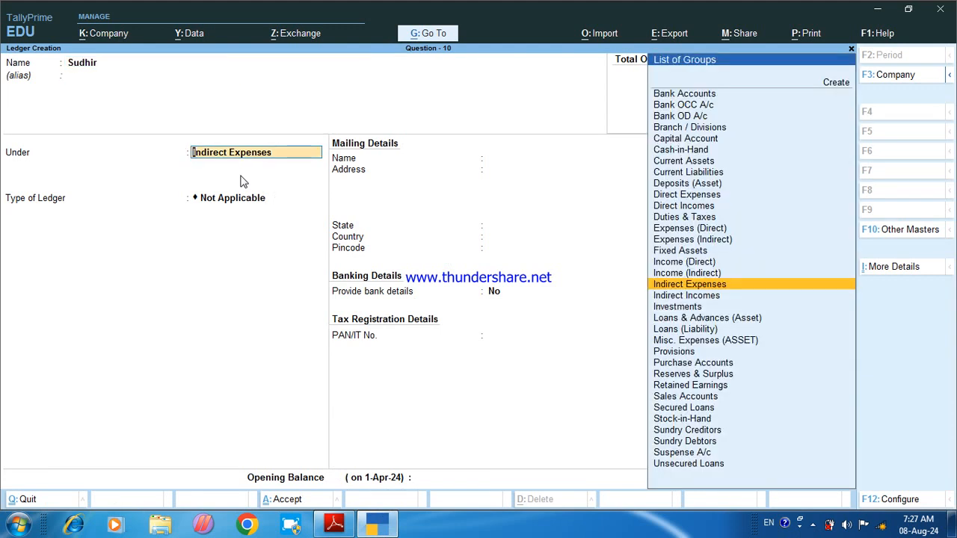
pyautogui.press('Down')
pyautogui.press('Down')
pyautogui.press('Down')
pyautogui.press('Down')
pyautogui.press('Down')
pyautogui.press('Down')
pyautogui.press('Down')
pyautogui.press('Down')
pyautogui.press('Down')
pyautogui.press('Down')
pyautogui.press('Down')
pyautogui.press('Down')
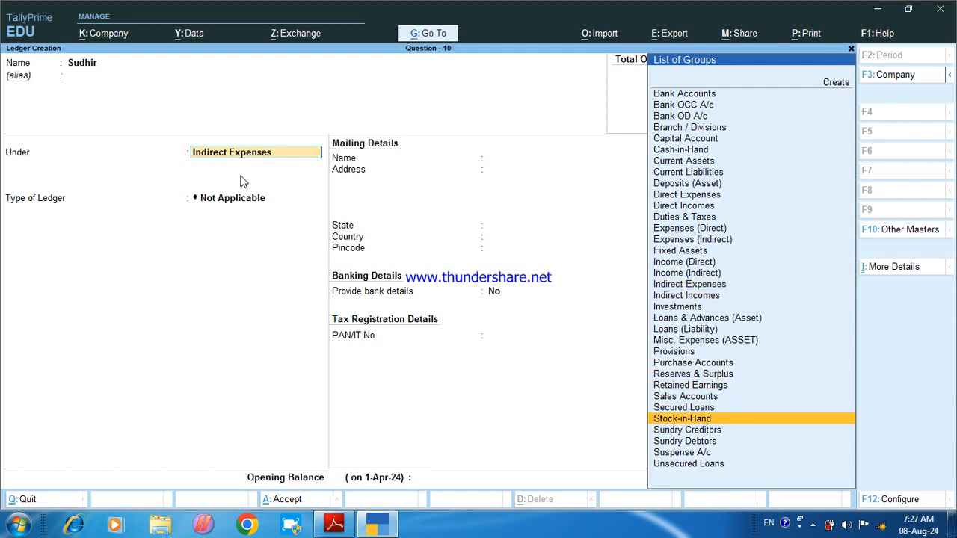
pyautogui.write('s')
pyautogui.press('BackSpace')
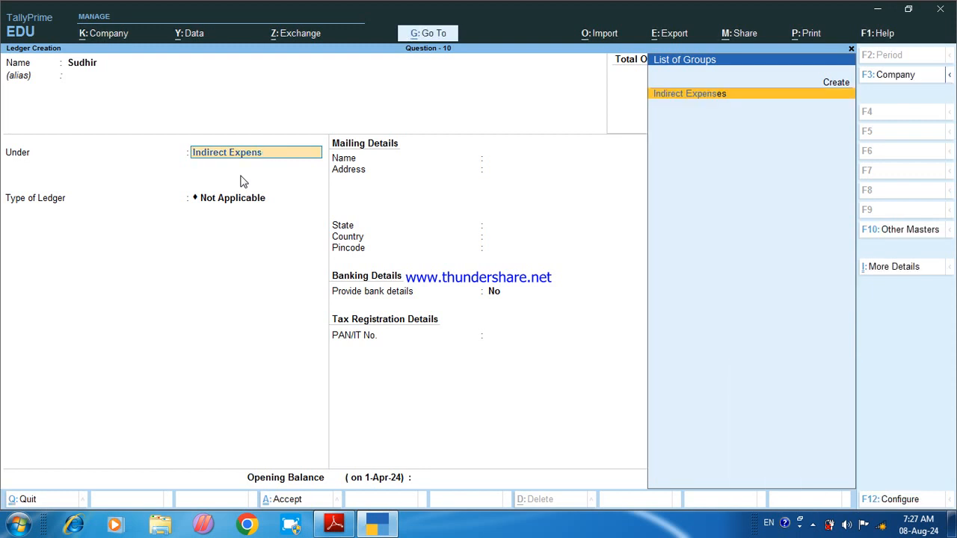
pyautogui.press('BackSpace')
pyautogui.press('BackSpace')
pyautogui.press('BackSpace')
pyautogui.press('BackSpace')
pyautogui.press('BackSpace')
pyautogui.press('BackSpace')
pyautogui.press('BackSpace')
pyautogui.press('BackSpace')
pyautogui.press('BackSpace')
pyautogui.press('BackSpace')
pyautogui.press('BackSpace')
pyautogui.press('BackSpace')
pyautogui.press('BackSpace')
pyautogui.press('BackSpace')
pyautogui.press('BackSpace')
# Assign the supplier's ledger to the Sundry Creditors group and save it.
pyautogui.write('S')
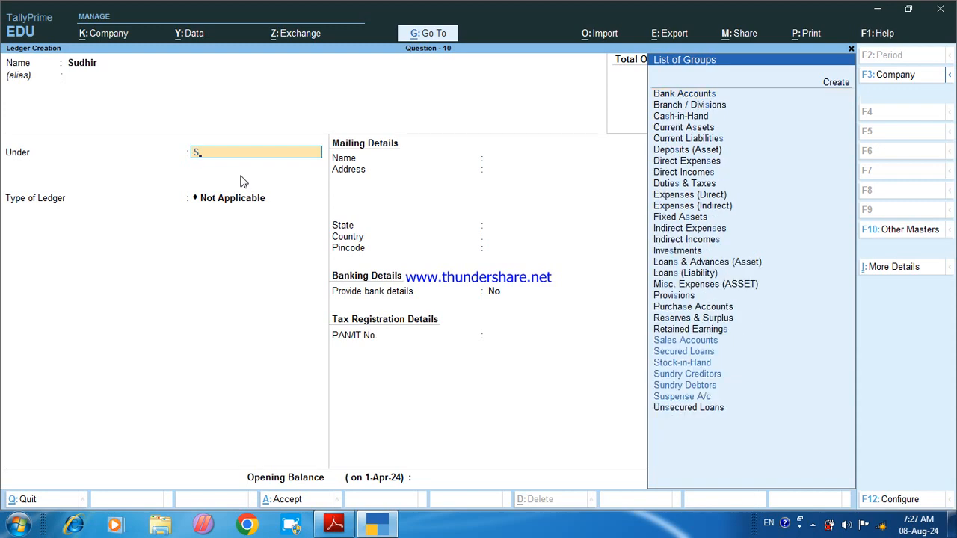
pyautogui.press('Down')
pyautogui.press('Down')
pyautogui.press('Down')
pyautogui.press('Down')
pyautogui.press('Return')
pyautogui.hotkey('ctrl', 'a')
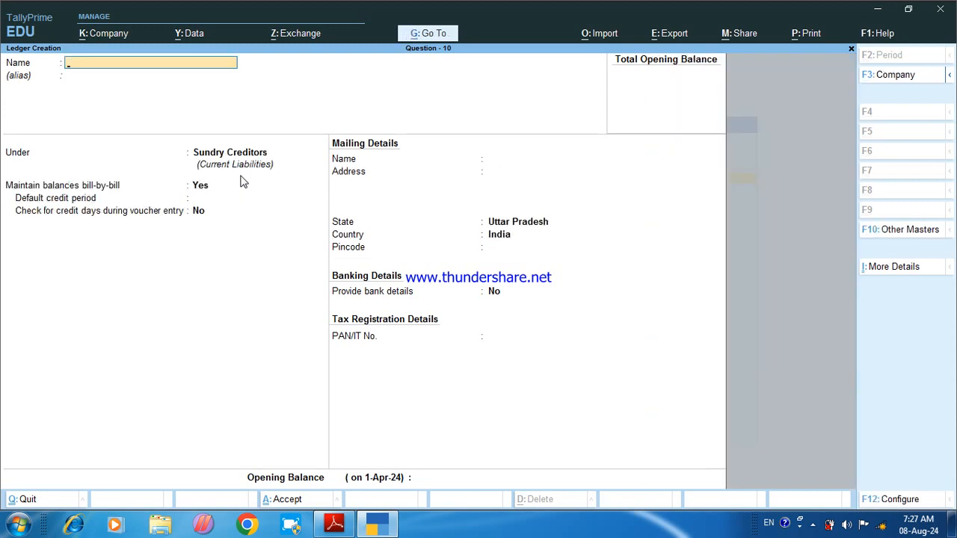
# Check the 18 January transaction in the accountancy PDF and create a Carriage ledger under Direct Expenses.
pyautogui.click(333, 524)
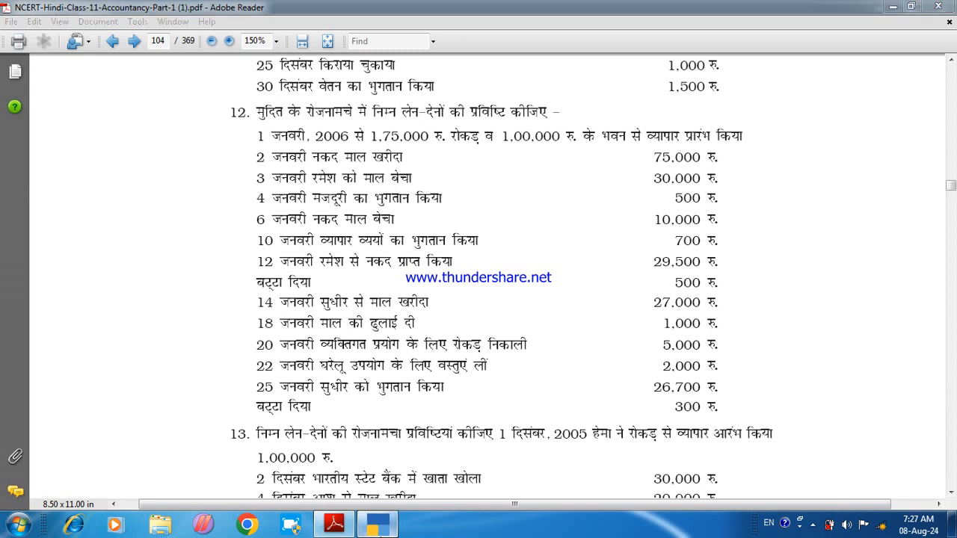
pyautogui.click(377, 524)
pyautogui.write('Carriage')
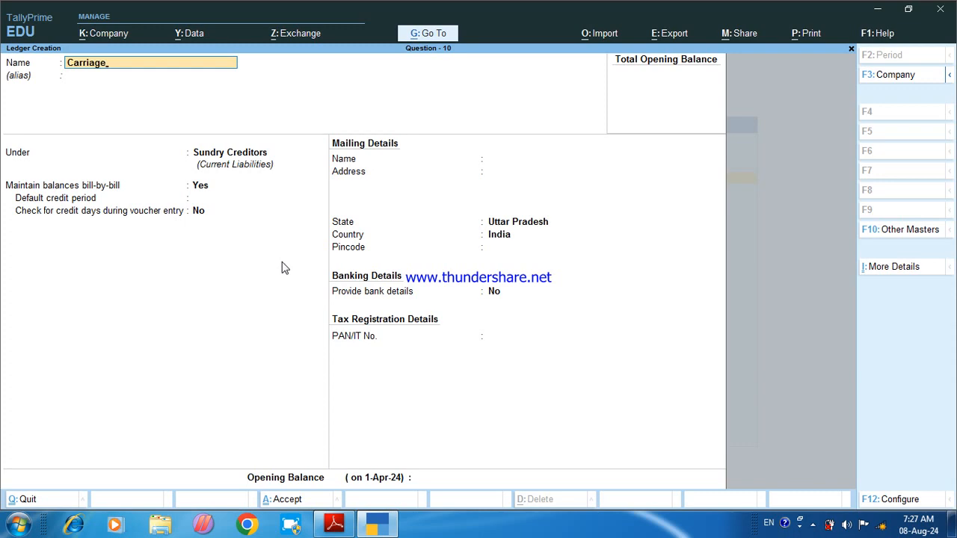
pyautogui.press('Return')
pyautogui.write('D')
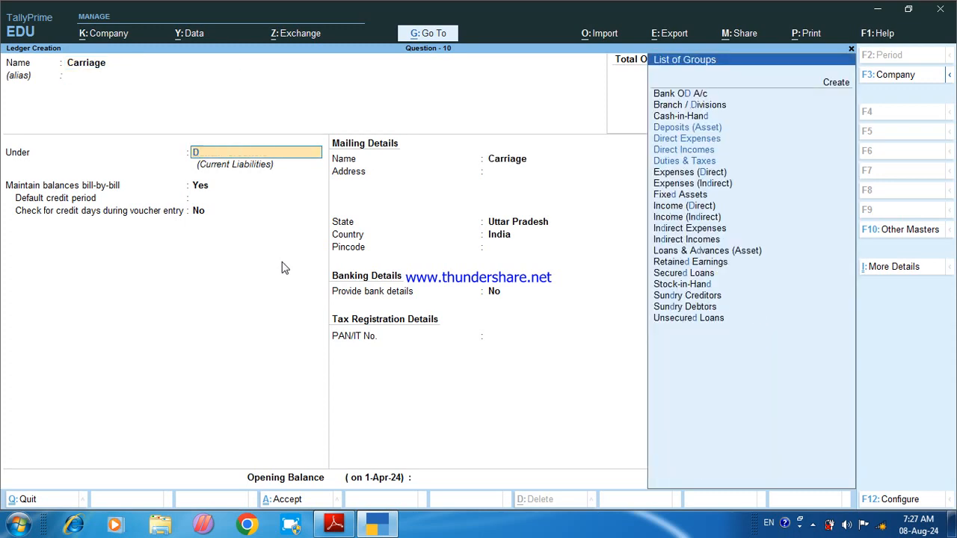
pyautogui.press('Down')
pyautogui.press('Down')
pyautogui.press('Up')
pyautogui.press('Return')
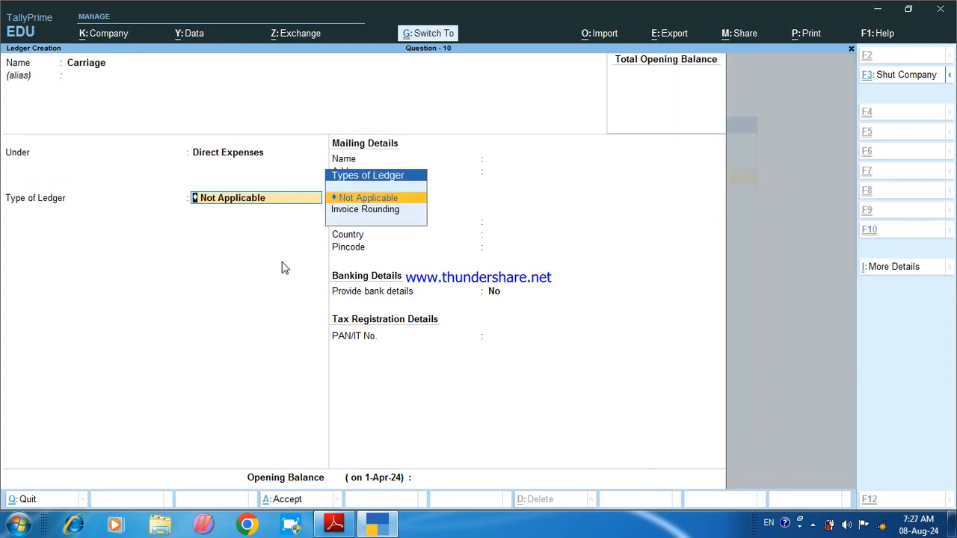
pyautogui.press('Return')
pyautogui.hotkey('ctrl', 'a')
# Check the 20 January withdrawal in the accountancy PDF and create a ledger named Deawing under Capital Account.
pyautogui.click(334, 524)
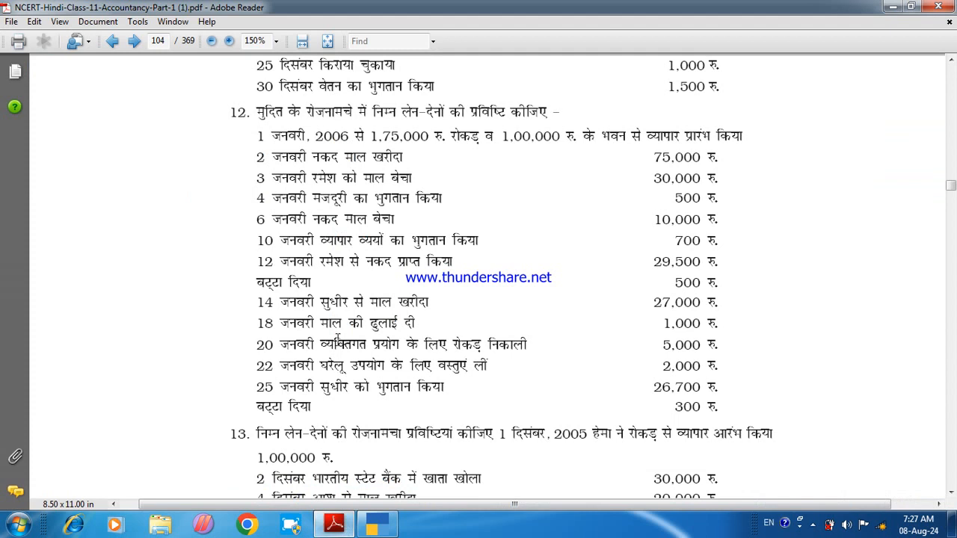
pyautogui.click(377, 524)
pyautogui.write('Deawing')
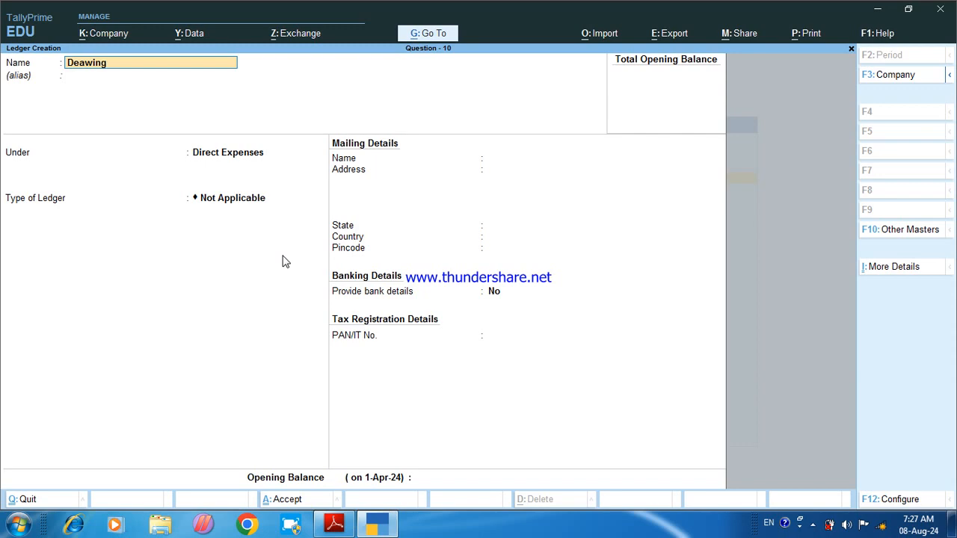
pyautogui.press('Return')
pyautogui.write('C')
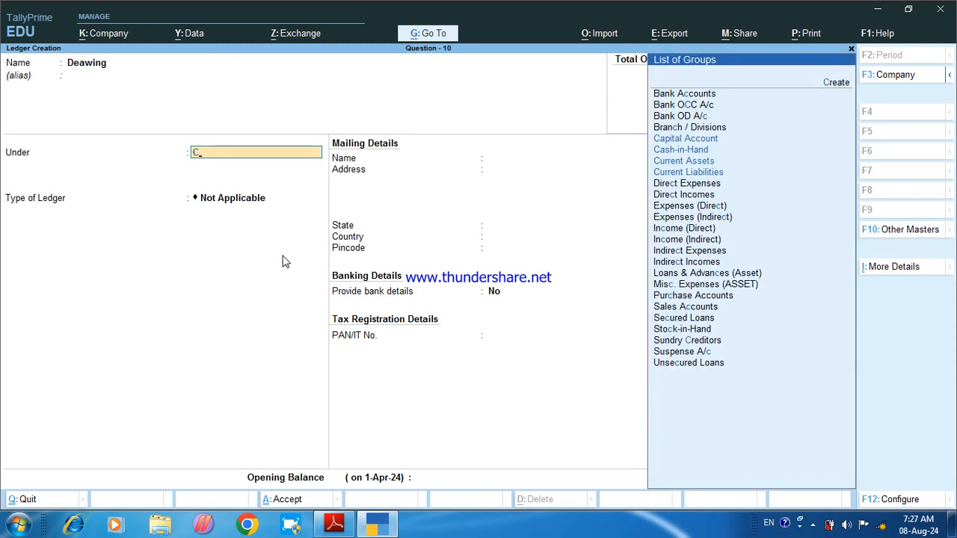
pyautogui.press('Up')
pyautogui.press('Return')
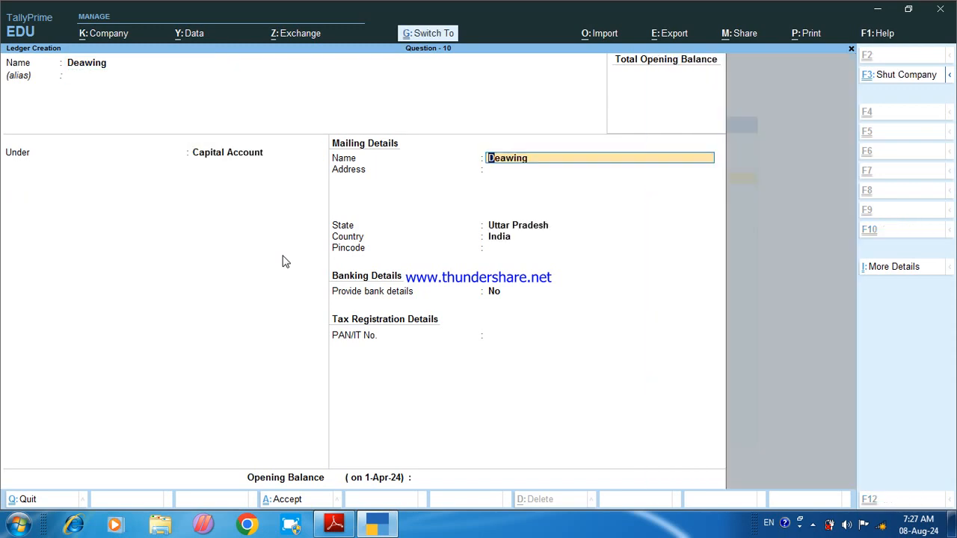
pyautogui.hotkey('ctrl', 'a')
# Review the remaining exercise 12 transactions in the accountancy PDF for ledgers still missing, and return to ledger creation in TallyPrime.
pyautogui.click(338, 527)
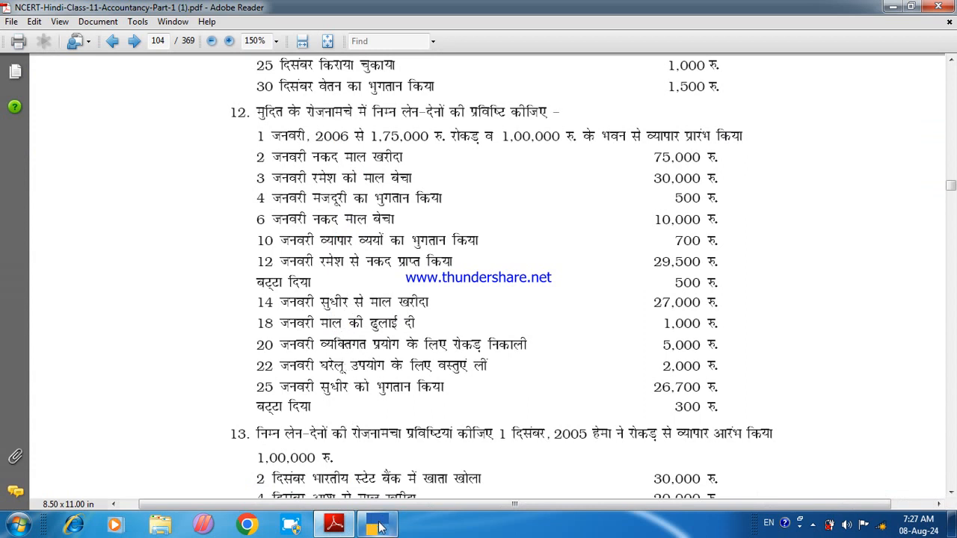
pyautogui.moveTo(379, 527)
pyautogui.click(378, 525)
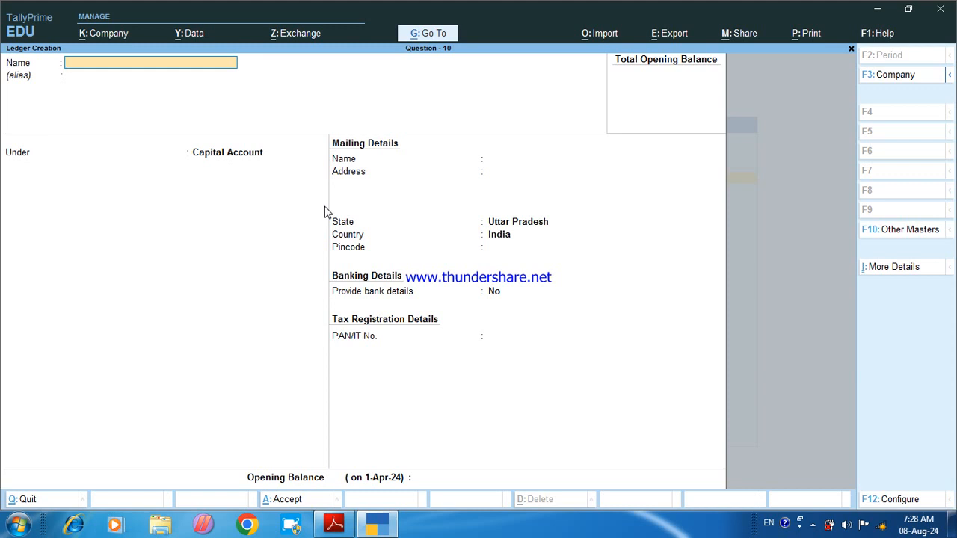
# Leave ledger creation and open accounting voucher entry for the Question - 10 company.
pyautogui.press('Escape')
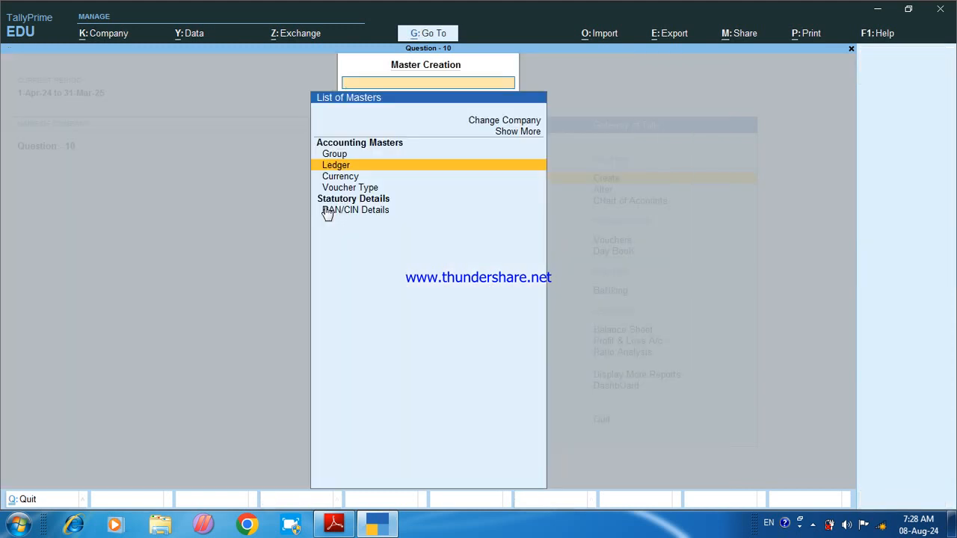
pyautogui.press('Escape')
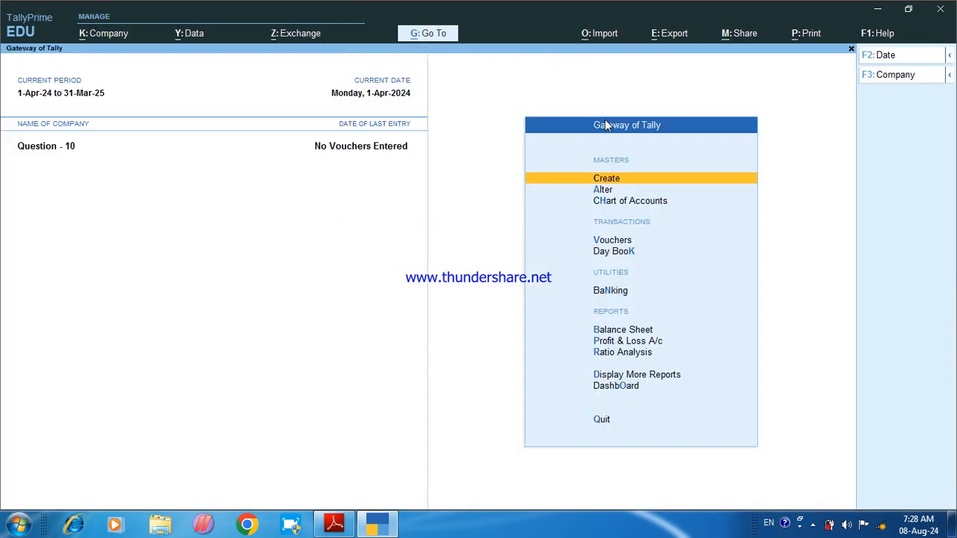
pyautogui.press('Down')
pyautogui.press('Down')
pyautogui.press('Down')
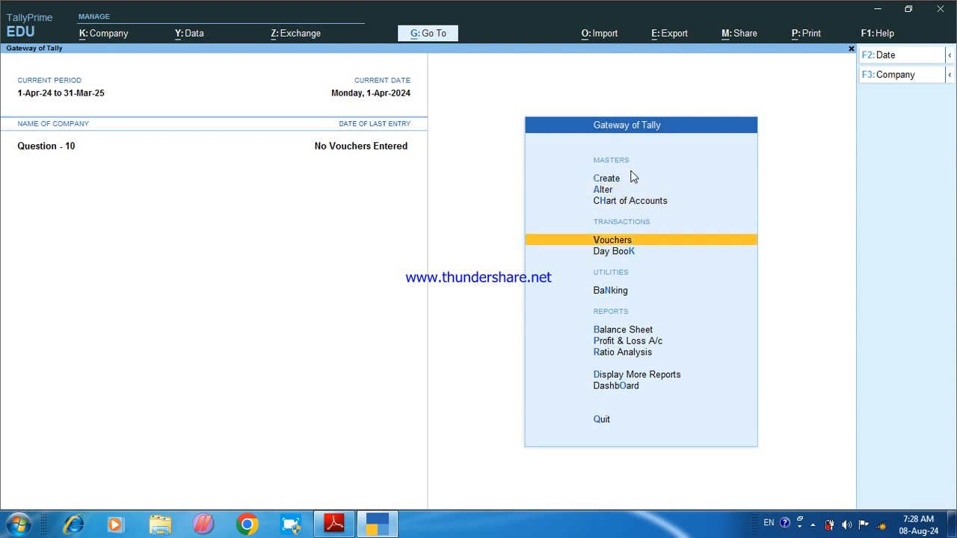
pyautogui.click(612, 245)
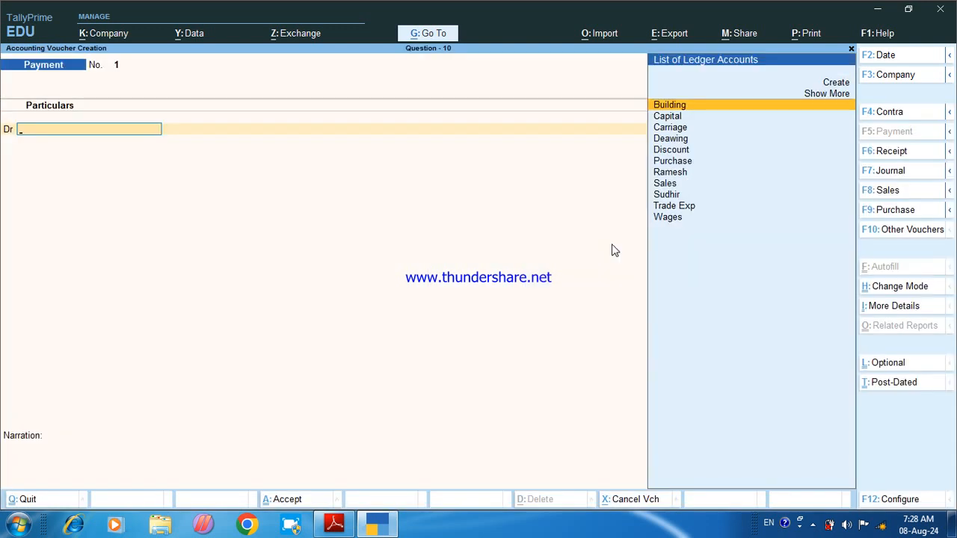
# Start a receipt voucher and credit the Capital ledger with 2,75,000.
pyautogui.press('F6')
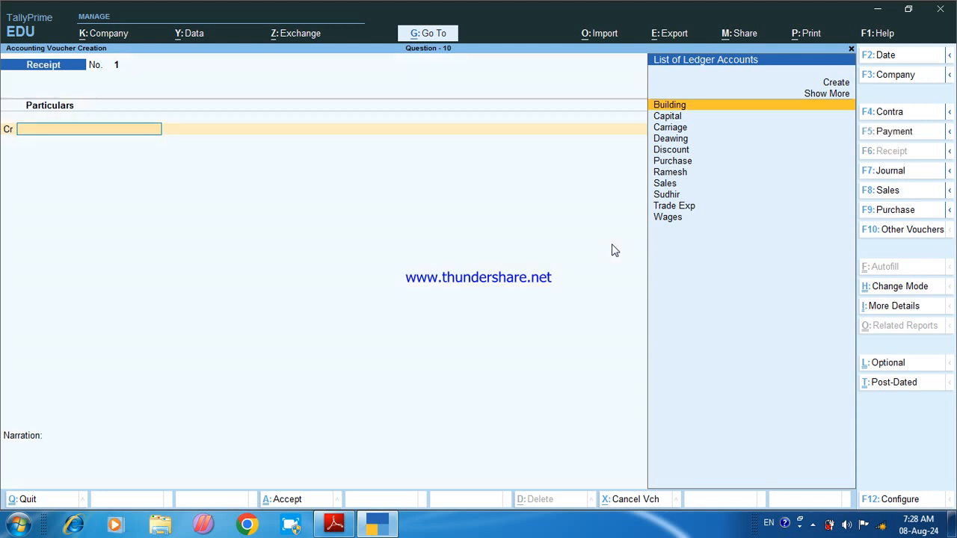
pyautogui.press('Down')
pyautogui.press('Return')
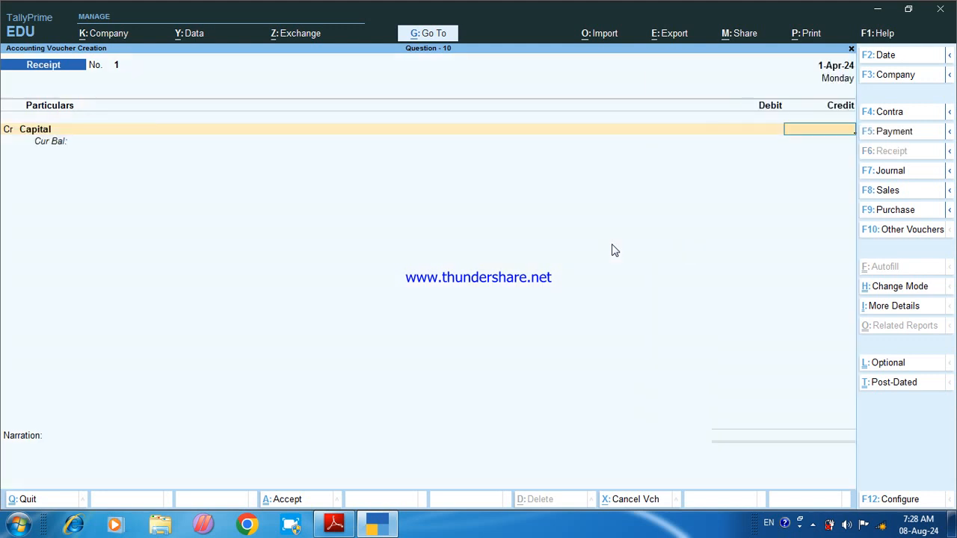
pyautogui.write('275.000')
pyautogui.press('Return')
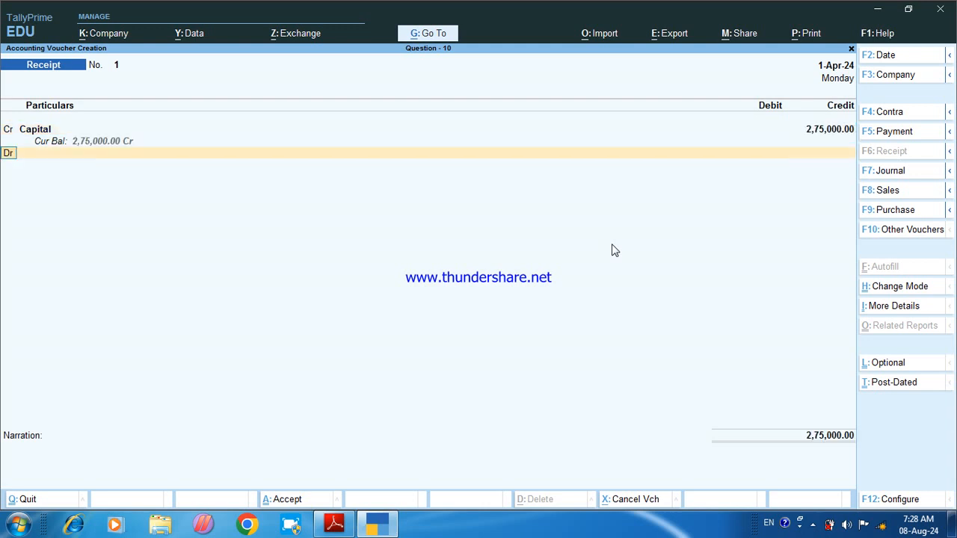
# Debit the Cash ledger with 1,75,000 in the receipt voucher.
pyautogui.press('Return')
pyautogui.press('Down')
pyautogui.press('Down')
pyautogui.press('Down')
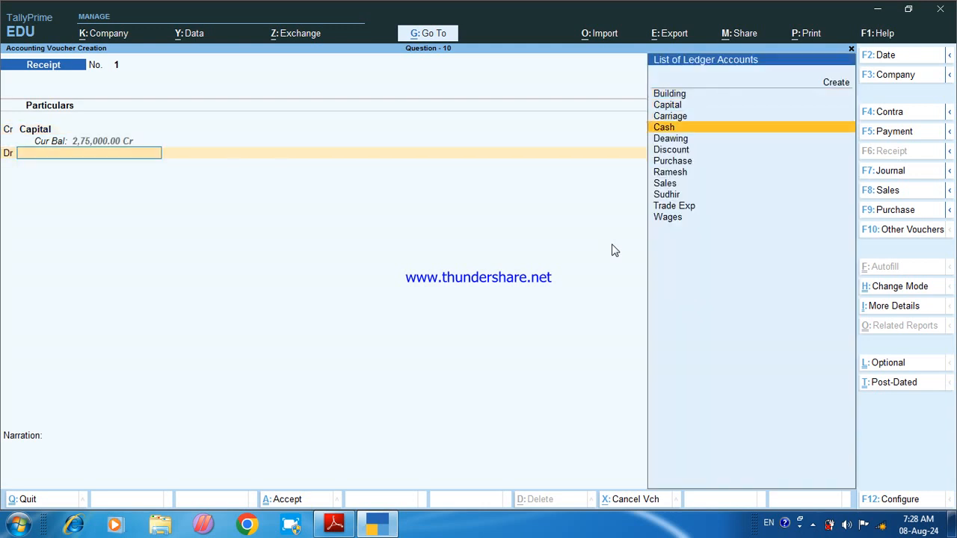
pyautogui.press('Return')
pyautogui.write('1')
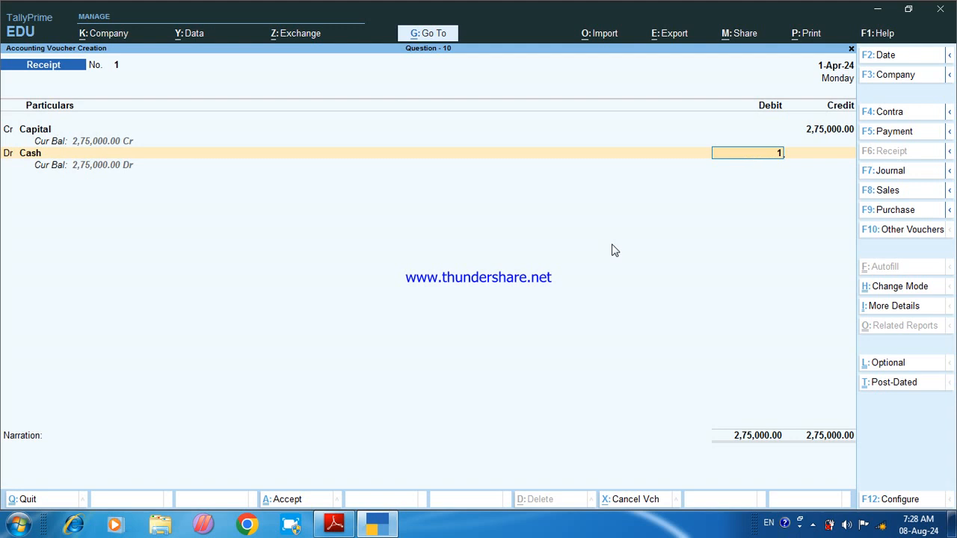
pyautogui.write(',75,000')
pyautogui.press('Return')
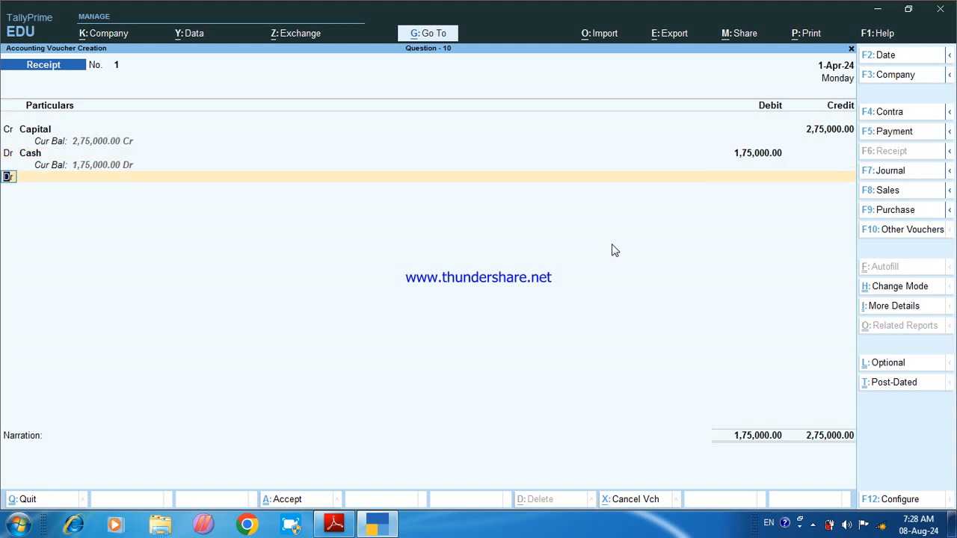
# Debit the Building ledger with 1,00,000 and save the receipt voucher without a narration.
pyautogui.press('Return')
pyautogui.write('B')
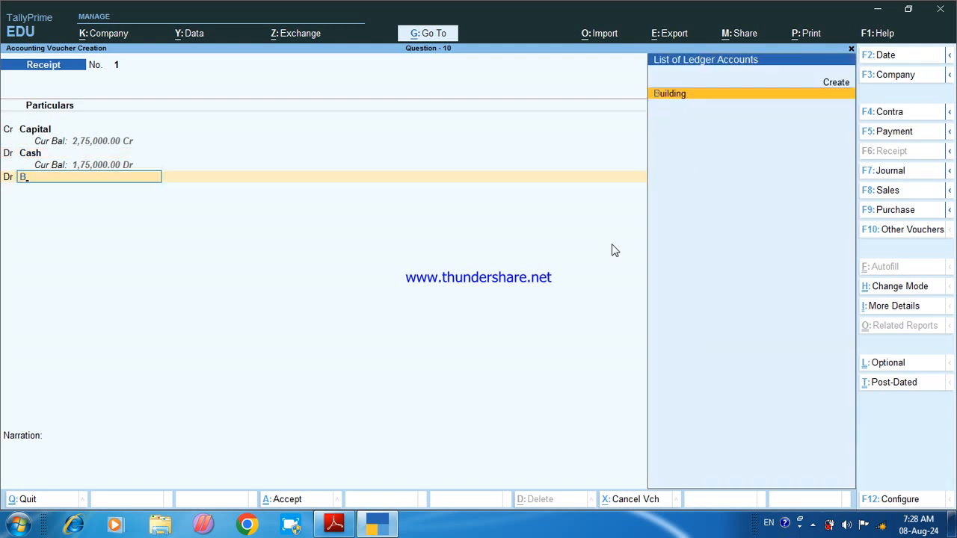
pyautogui.press('Return')
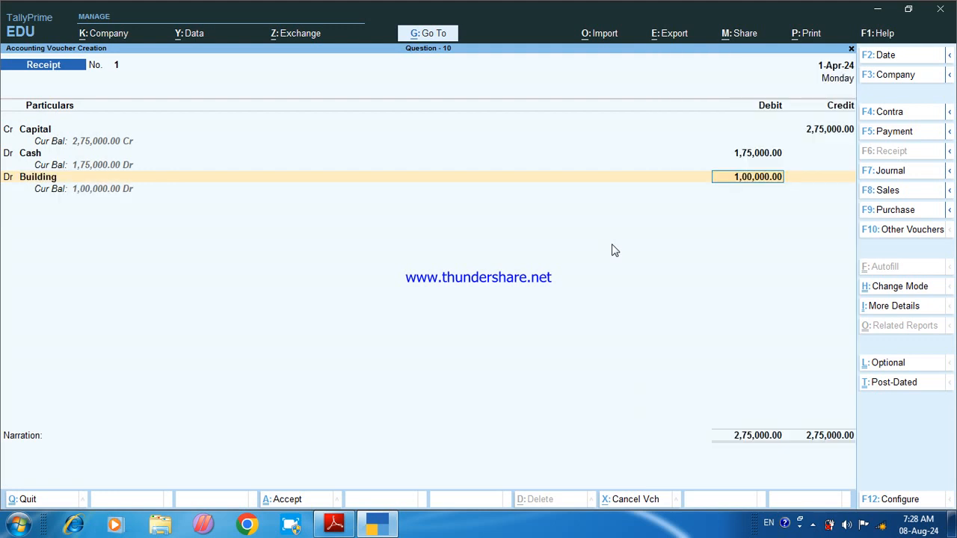
pyautogui.press('ctrl')
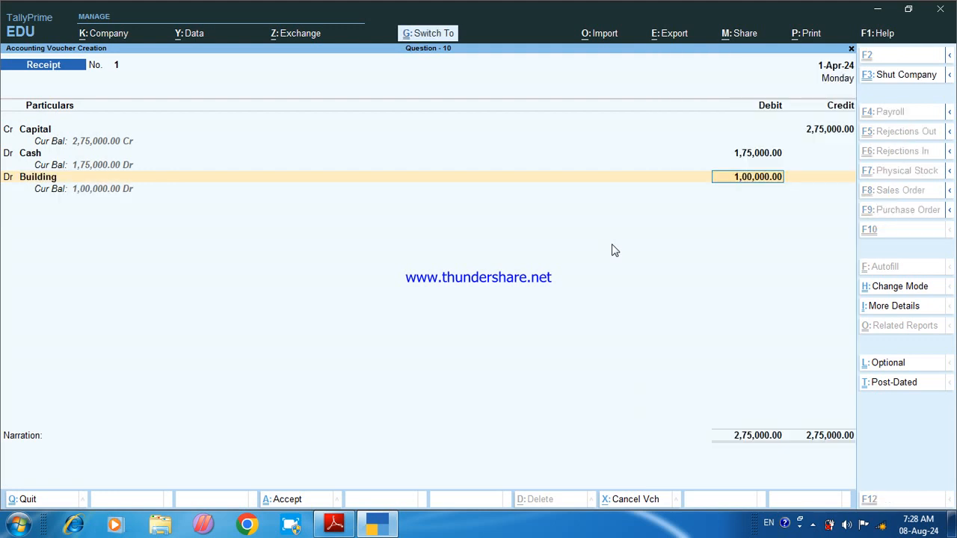
pyautogui.press('Return')
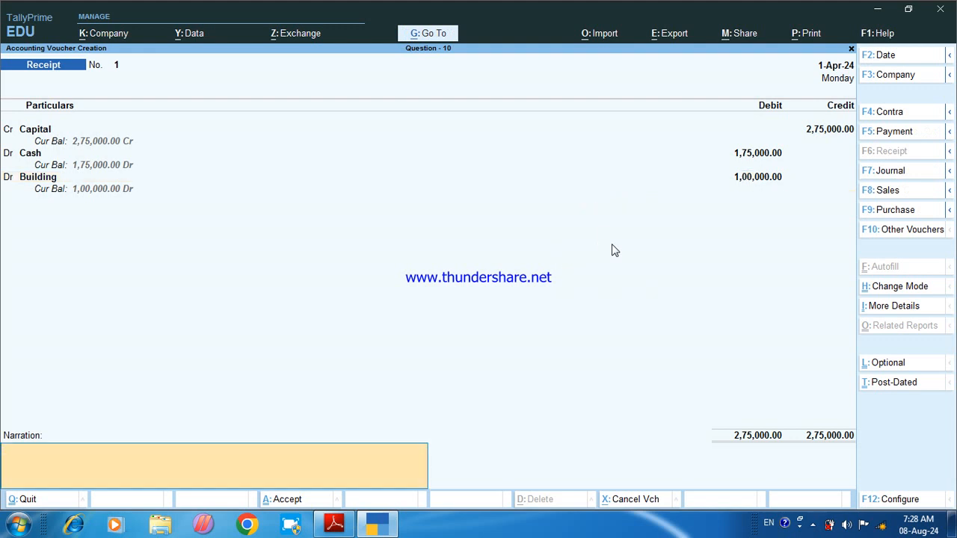
pyautogui.hotkey('ctrl', 'a')
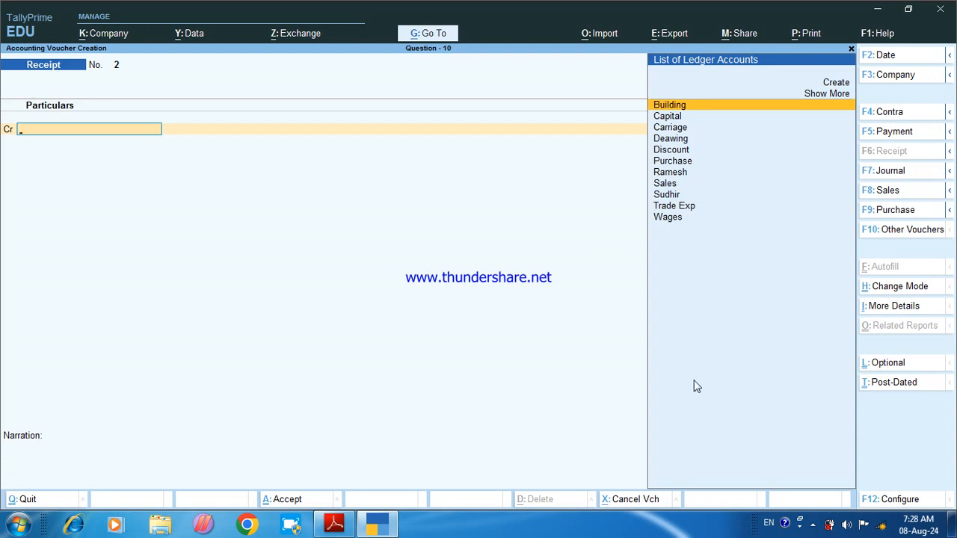
# Check the 2 January transaction of exercise 12 in the accountancy PDF and return to TallyPrime.
pyautogui.click(334, 524)
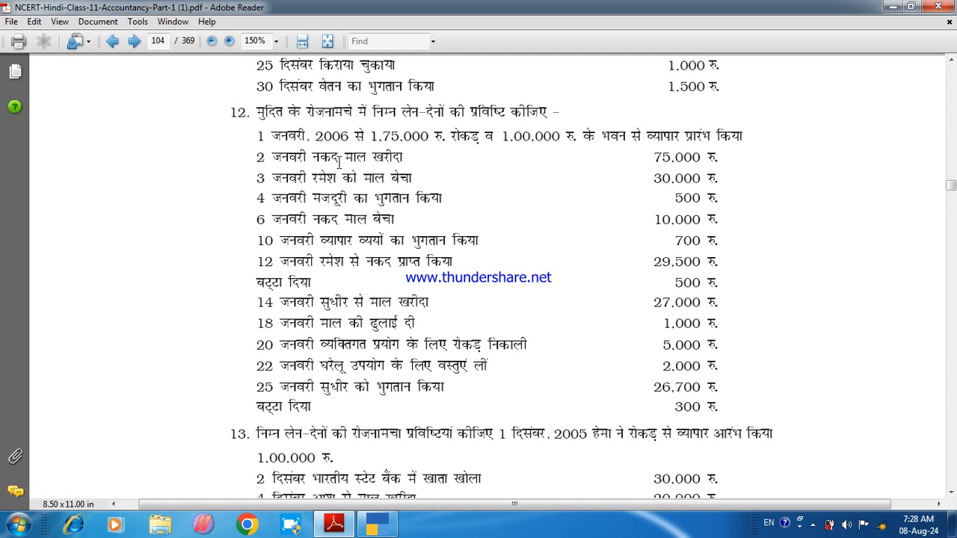
pyautogui.hotkey('alt', 'Tab')
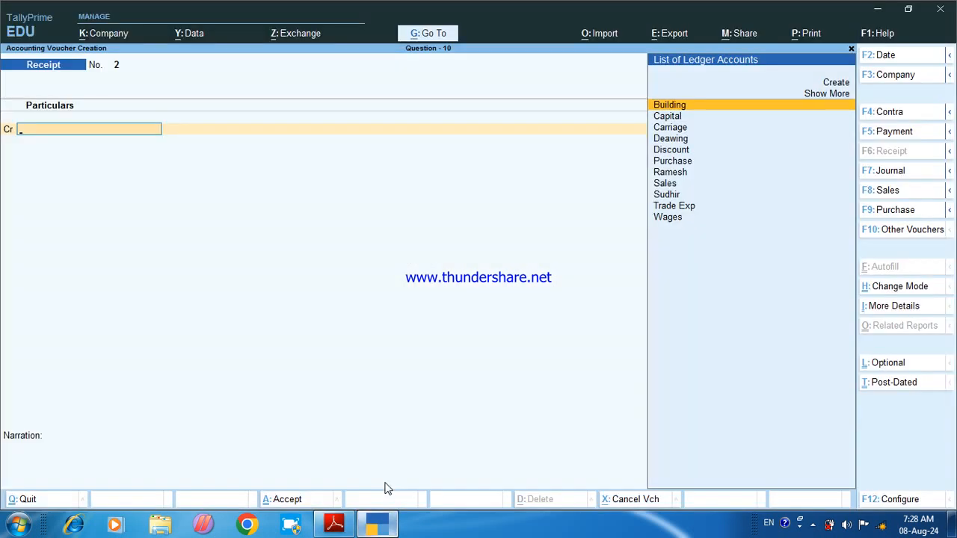
pyautogui.press('F8')
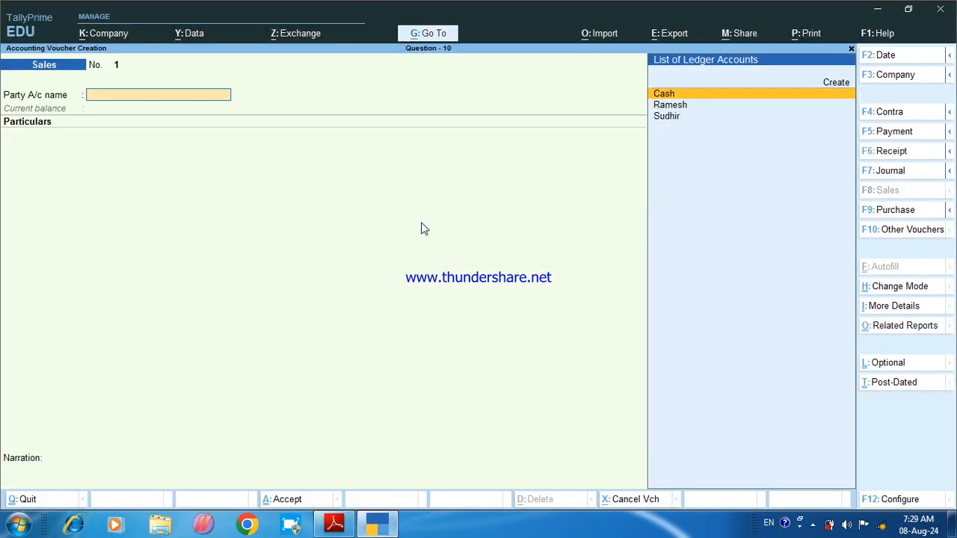
pyautogui.press('ctrl')
pyautogui.hotkey('ctrl', 'h')
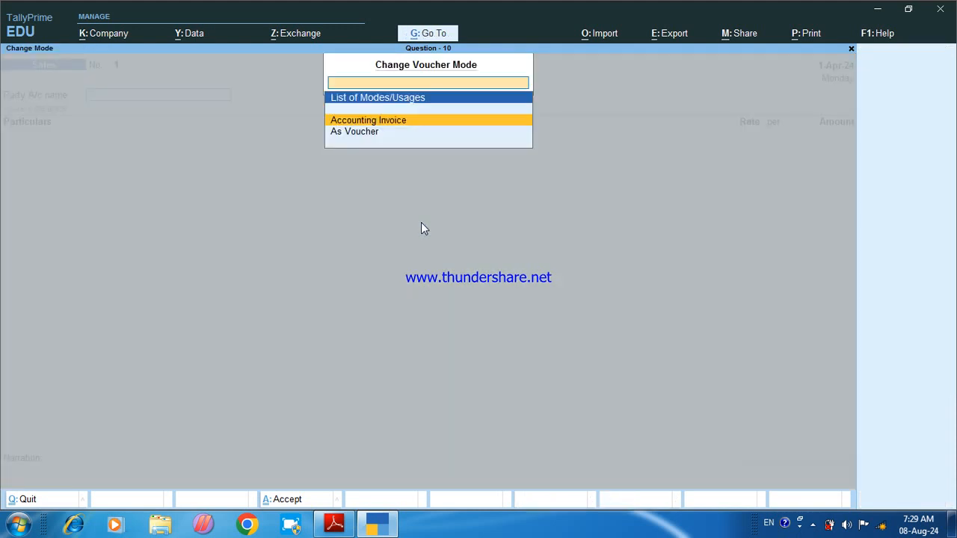
pyautogui.press('Down')
pyautogui.press('Return')
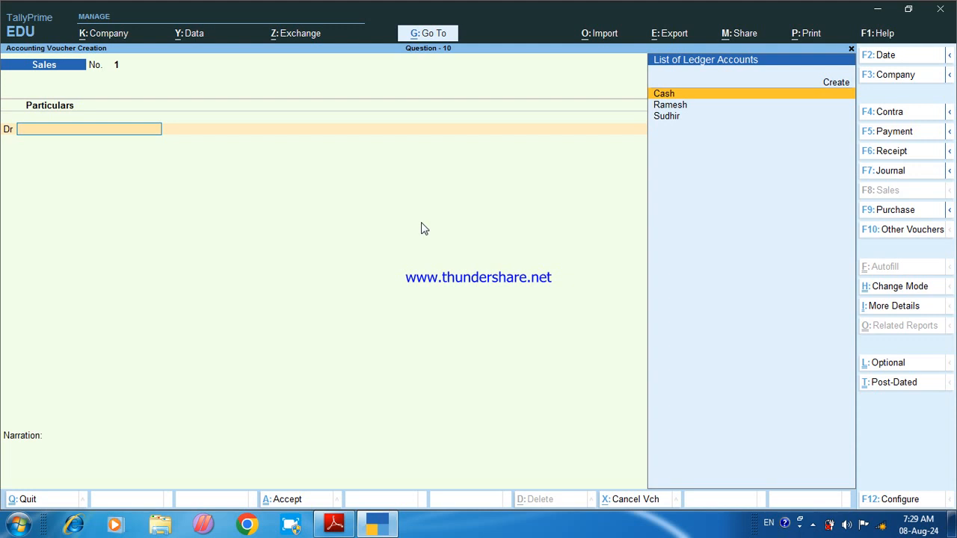
# Start a purchase voucher and change its entry mode to As Voucher.
pyautogui.press('F9')
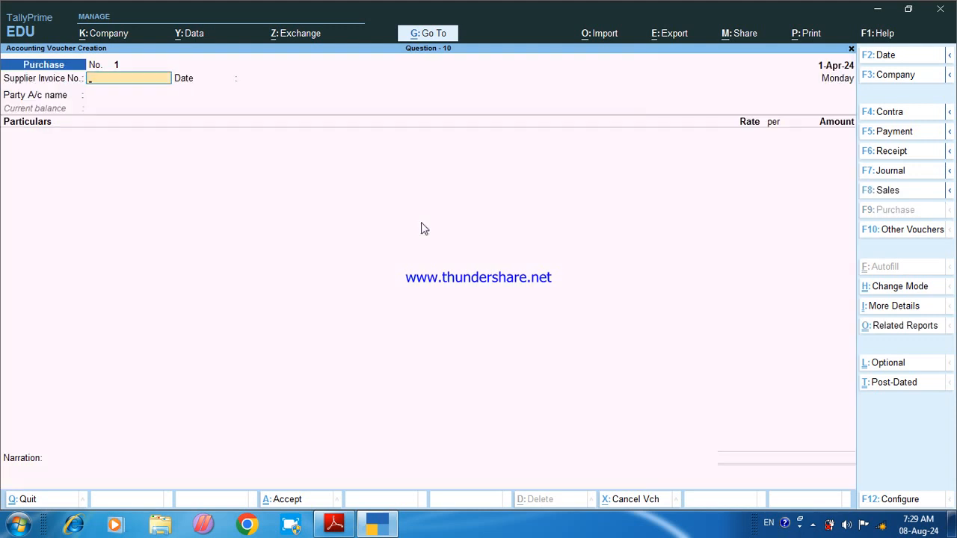
pyautogui.hotkey('ctrl', 'h')
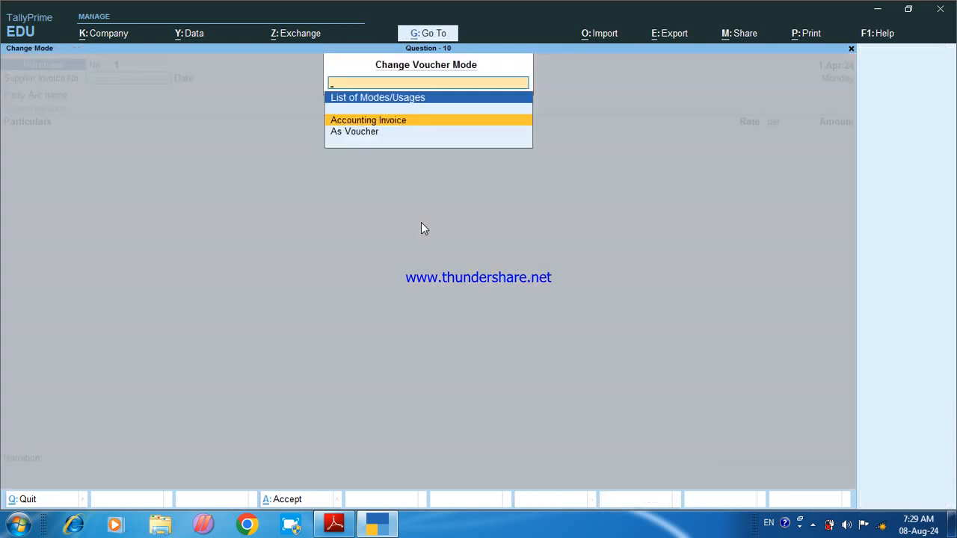
pyautogui.press('Down')
pyautogui.press('Return')
# Choose Cash as the purchase voucher's credit ledger, leaving supplier invoice and receipt details blank and party details at their defaults.
pyautogui.press('Return')
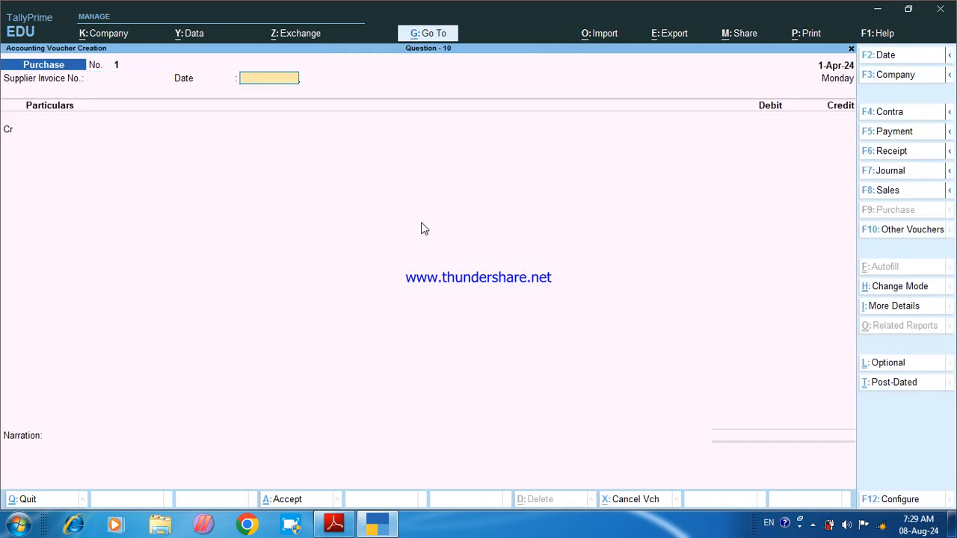
pyautogui.press('Return')
pyautogui.press('Return')
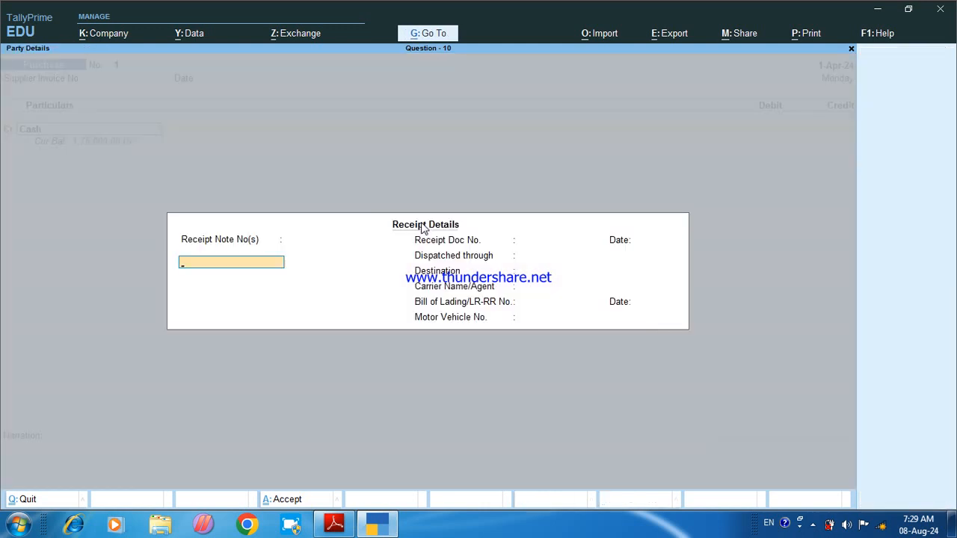
pyautogui.press('Return')
pyautogui.press('Return')
pyautogui.press('Return')
pyautogui.press('Return')
pyautogui.press('Return')
pyautogui.press('Return')
pyautogui.press('Return')
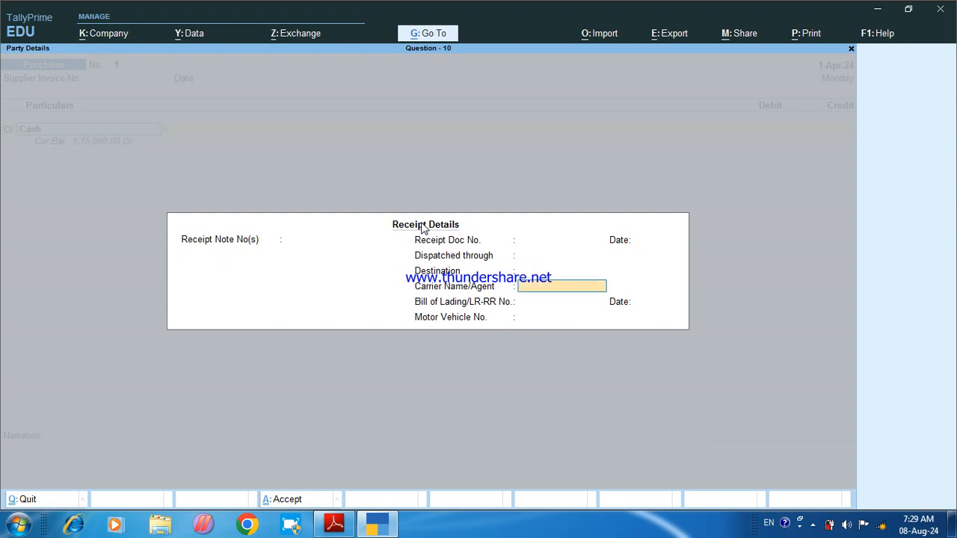
pyautogui.press('Return')
pyautogui.press('Return')
pyautogui.press('Return')
pyautogui.press('Return')
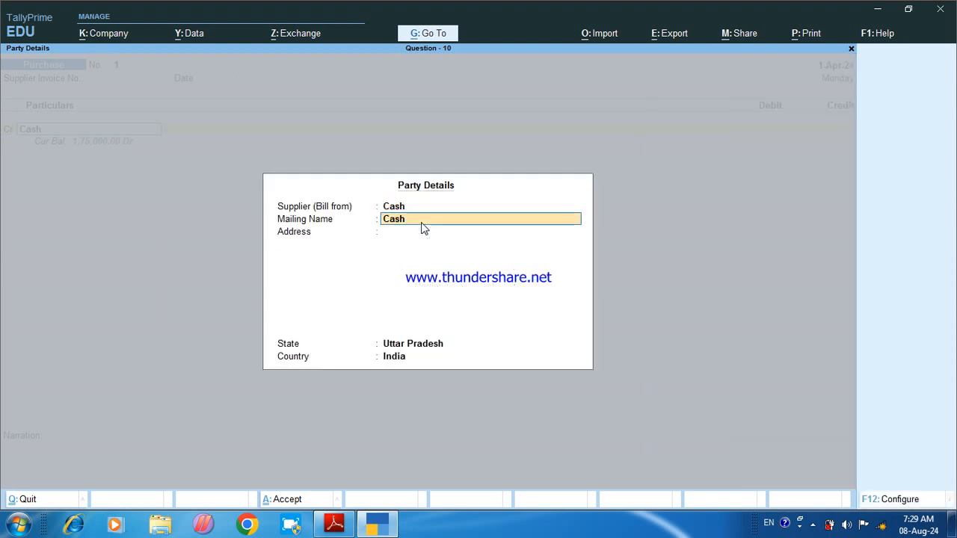
pyautogui.press('Return')
# Enter 75,000 as the Cash credit, debit the Purchase ledger with the same amount, and save the voucher.
pyautogui.write('75000')
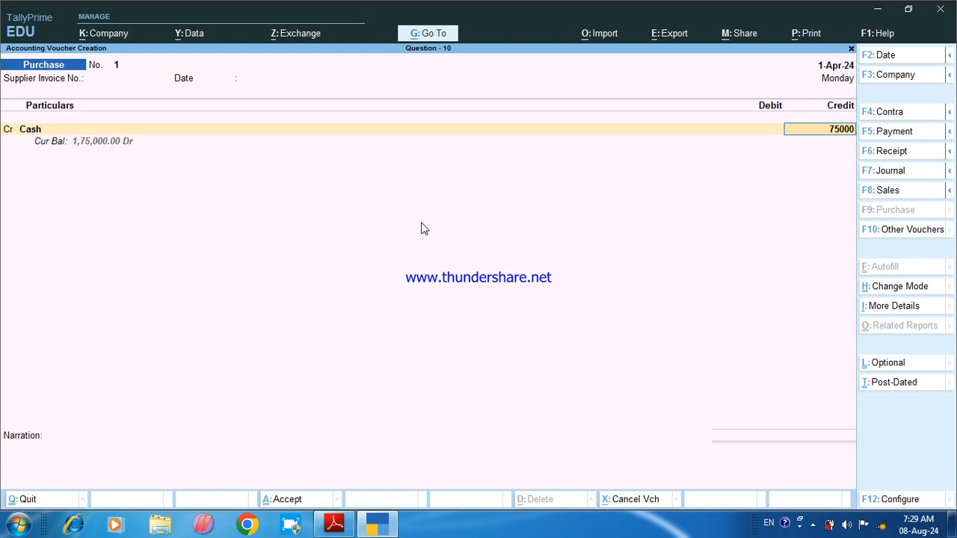
pyautogui.press('Return')
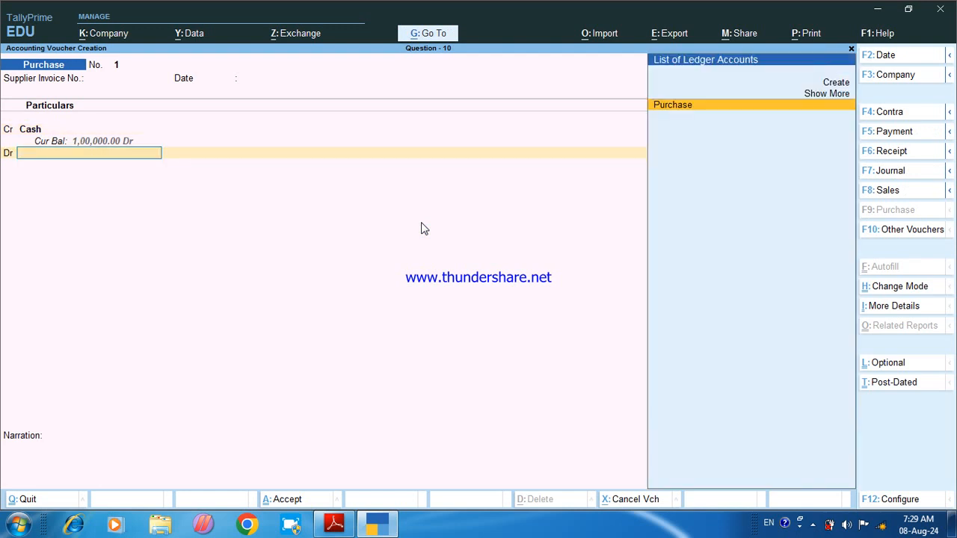
pyautogui.press('Return')
pyautogui.press('Return')
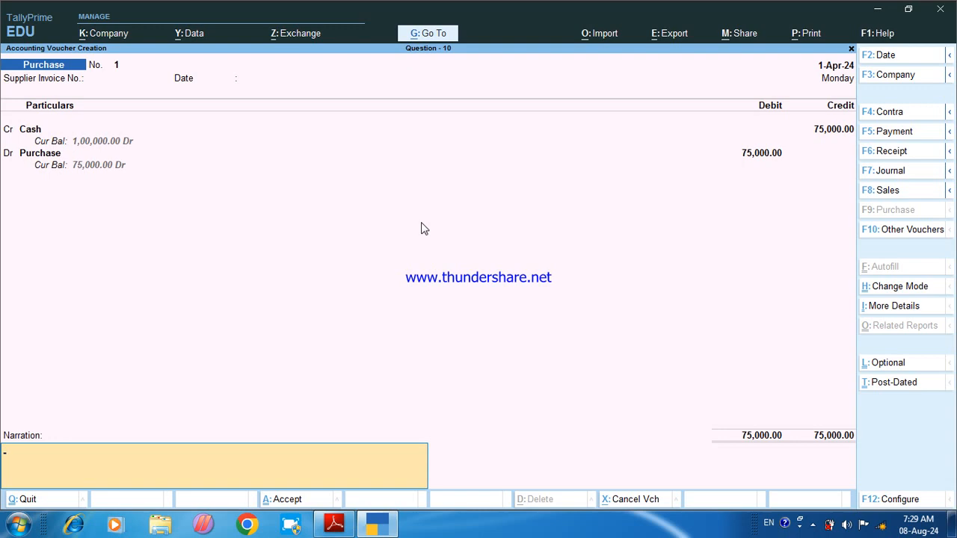
pyautogui.press('Return')
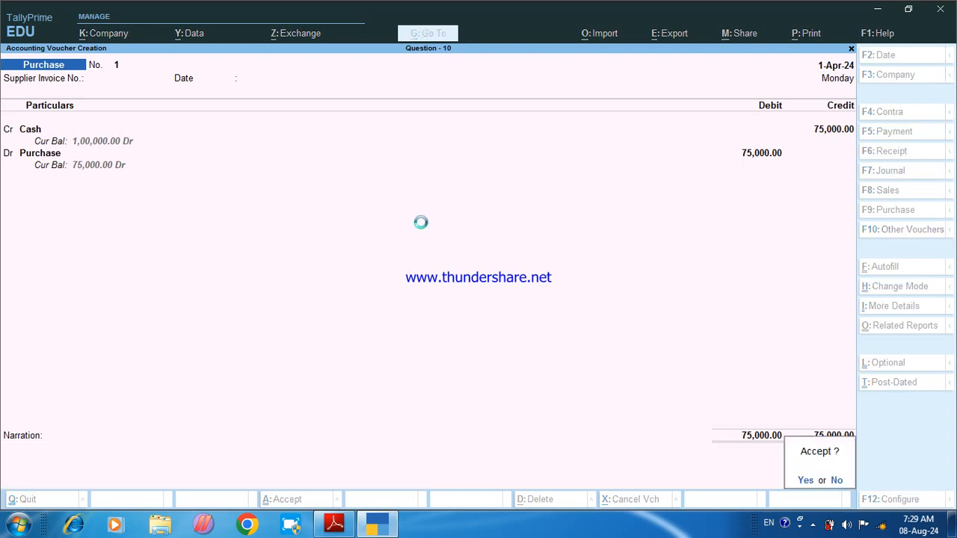
pyautogui.press('Return')
# Check the 3 January transaction of exercise 12 in the accountancy PDF, then start a TallyPrime sales voucher in As Voucher mode.
pyautogui.click(334, 523)
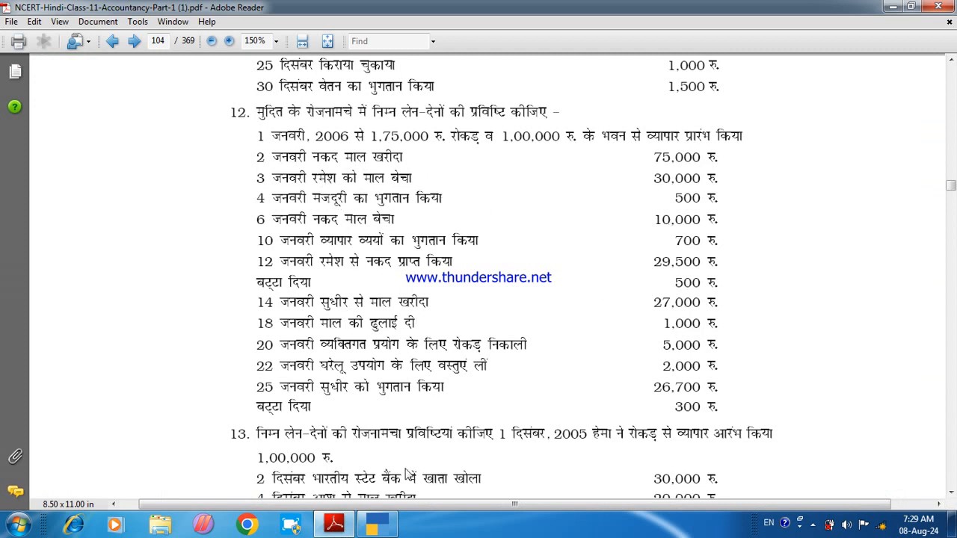
pyautogui.click(377, 527)
pyautogui.press('F8')
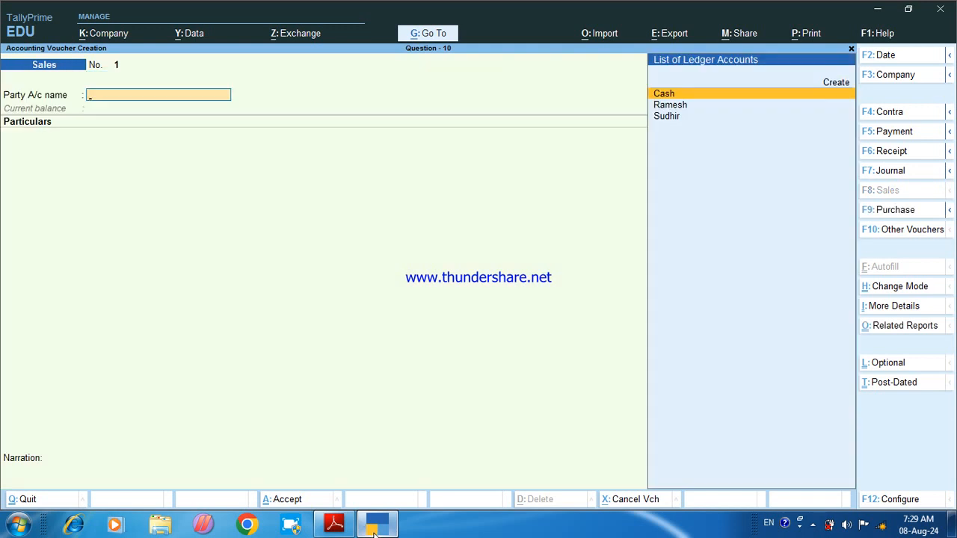
pyautogui.press('ctrl')
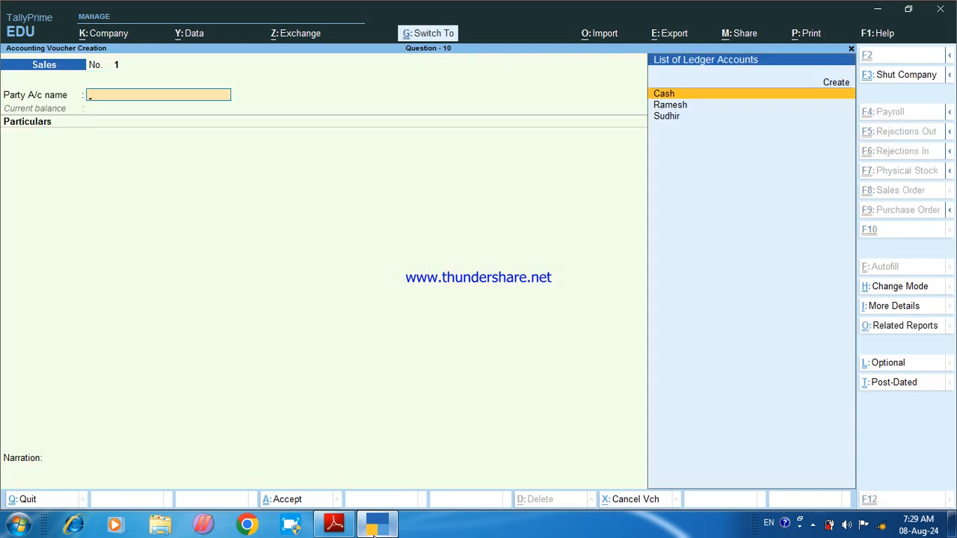
pyautogui.hotkey('ctrl', 'h')
pyautogui.press('Down')
pyautogui.press('Return')
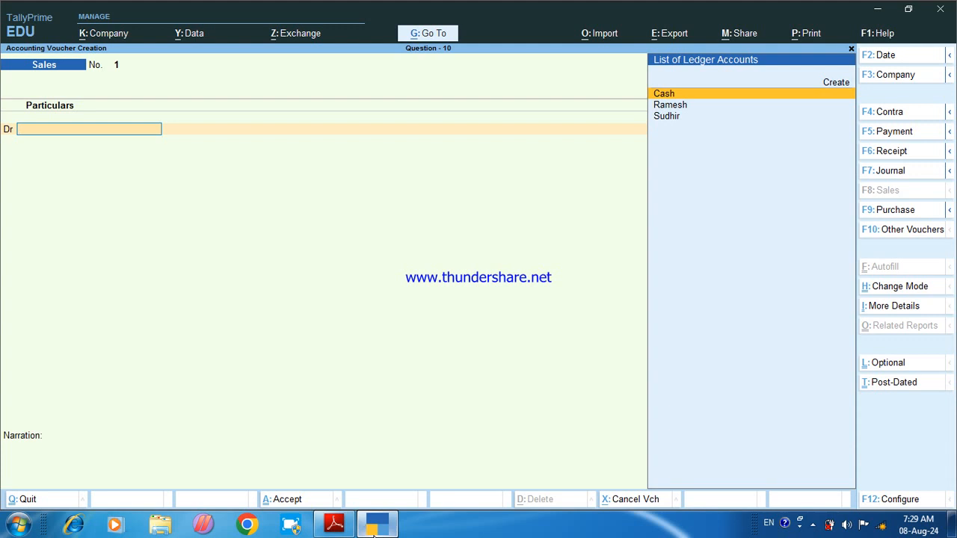
# Choose the 3 January customer's ledger as the sales voucher's debit account, leaving dispatch and party details at their defaults.
pyautogui.press('Down')
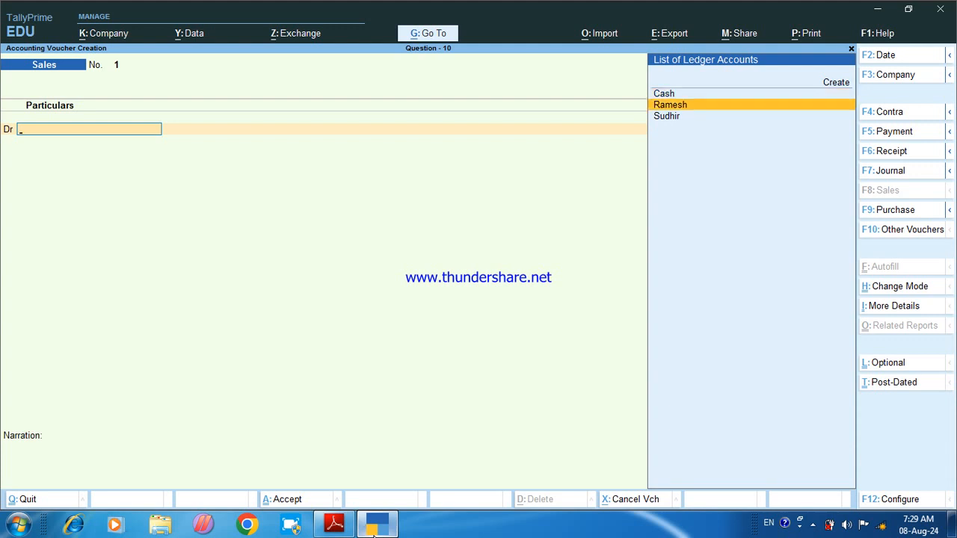
pyautogui.press('Return')
pyautogui.hotkey('ctrl', 'a')
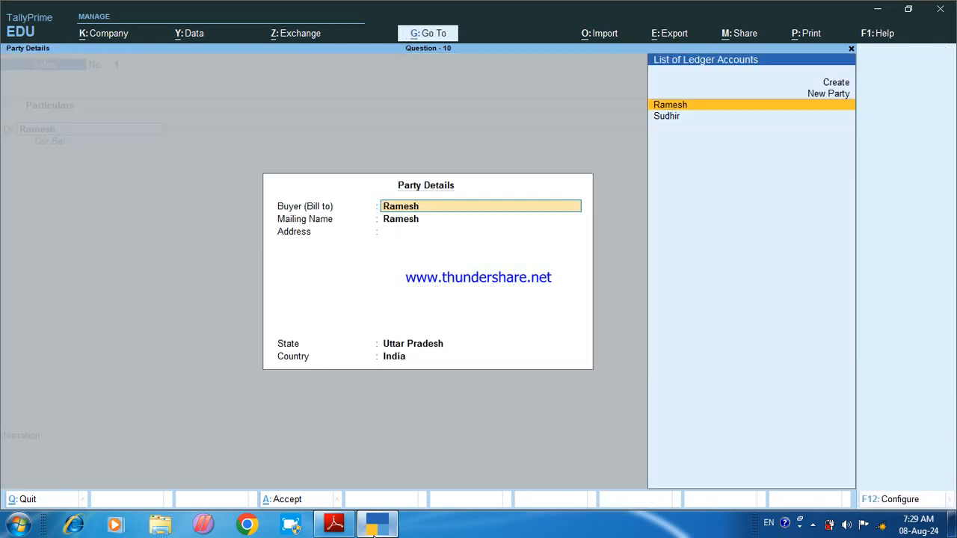
pyautogui.hotkey('ctrl', 'a')
# Enter a debit of 30,000 for the customer and allocate the whole amount as On Account in the bill-wise details.
pyautogui.write('30,000')
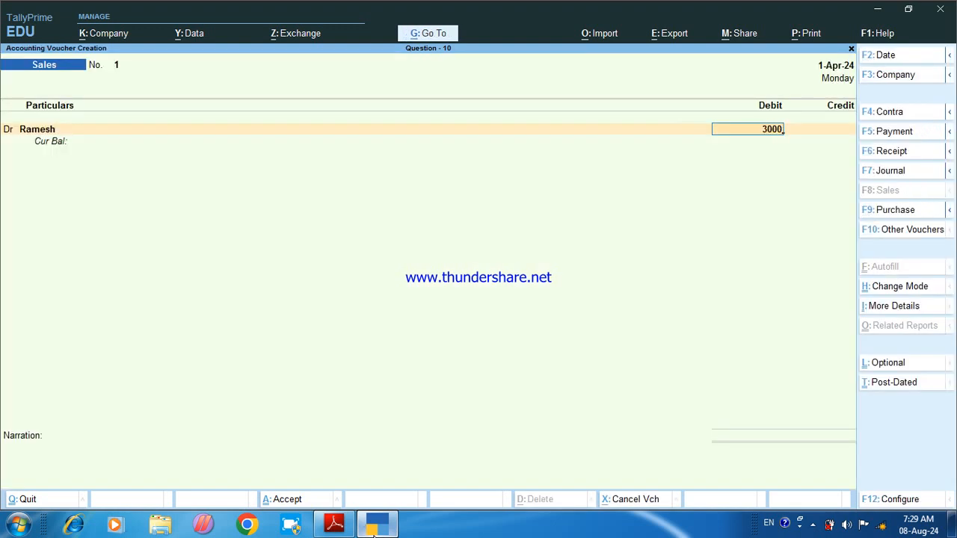
pyautogui.press('Return')
pyautogui.press('Down')
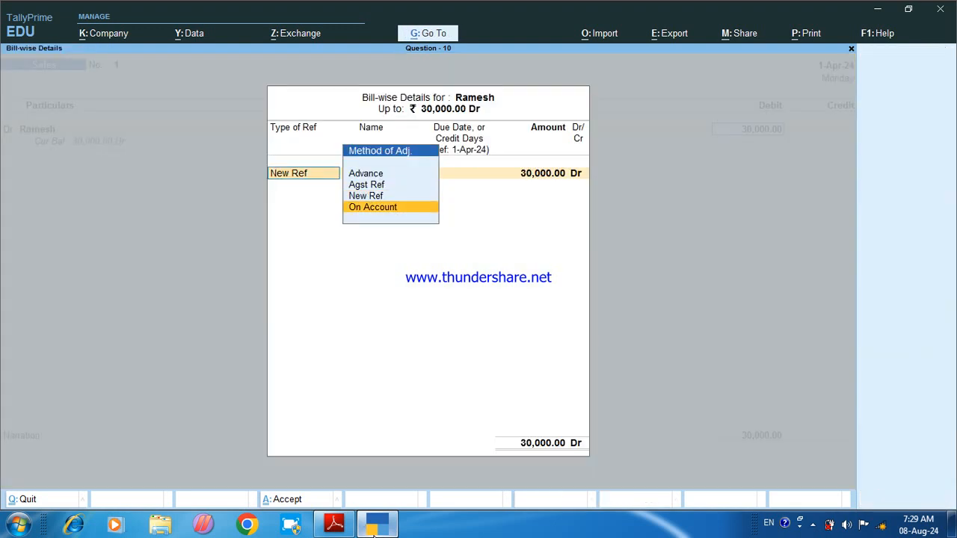
pyautogui.press('Return')
pyautogui.press('Return')
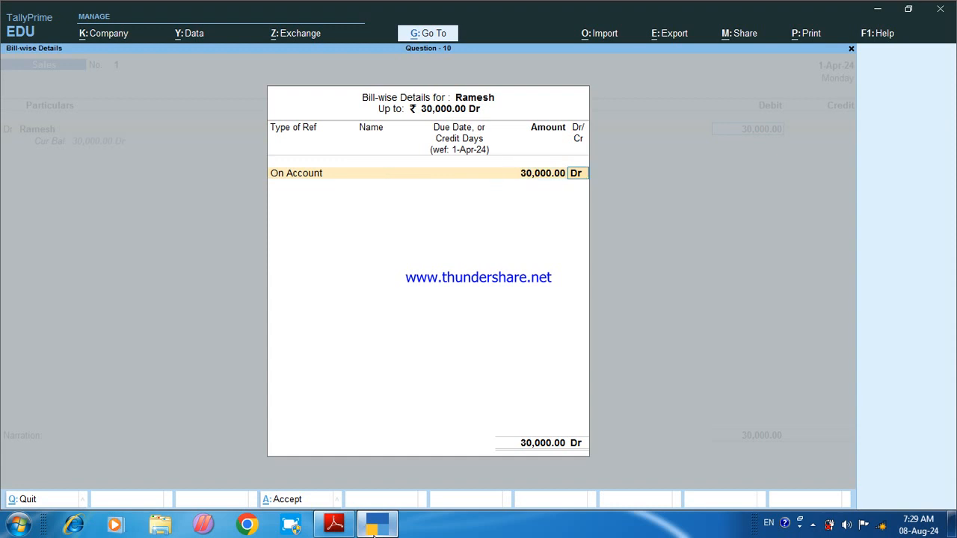
pyautogui.press('Return')
# Credit the Sales ledger with 30,000, leave the narration blank and save the sales voucher.
pyautogui.press('Return')
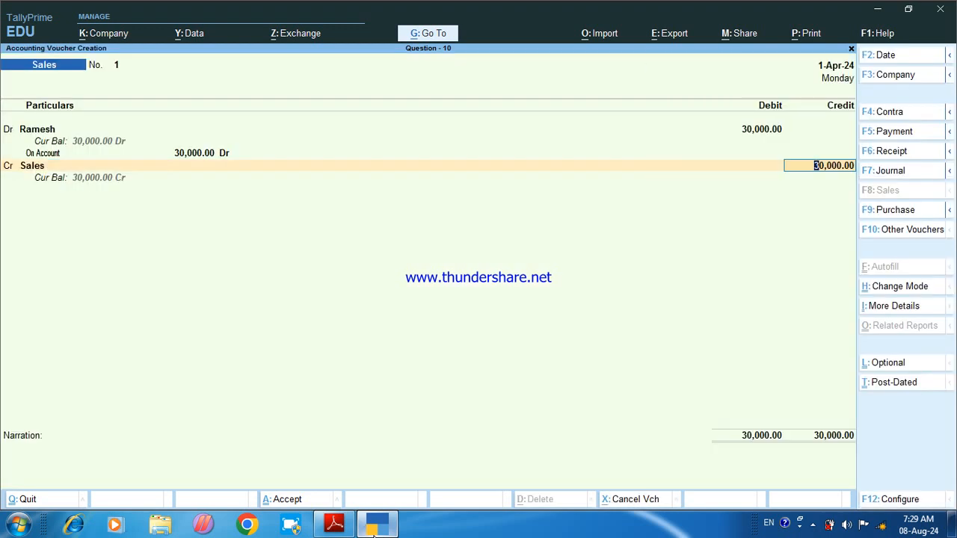
pyautogui.press('Return')
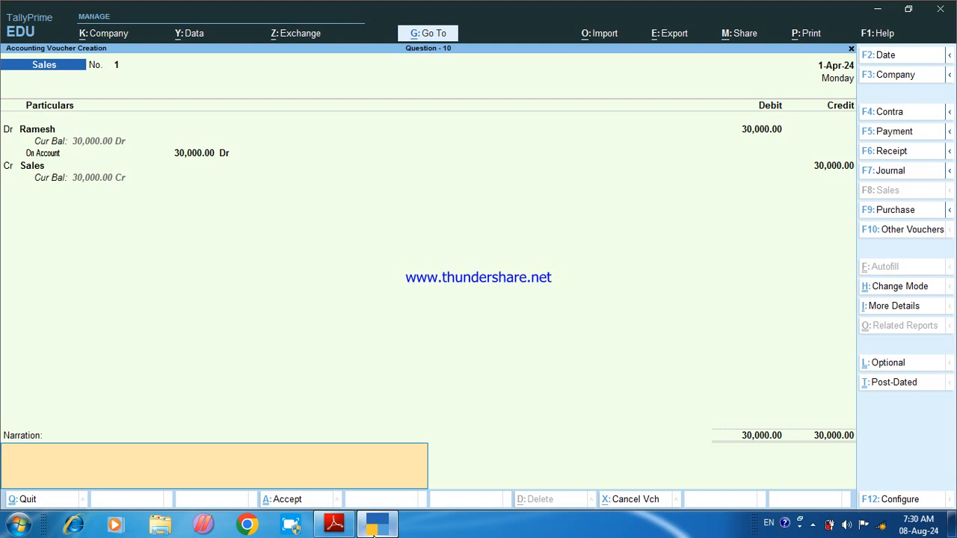
pyautogui.press('Return')
pyautogui.press('Return')
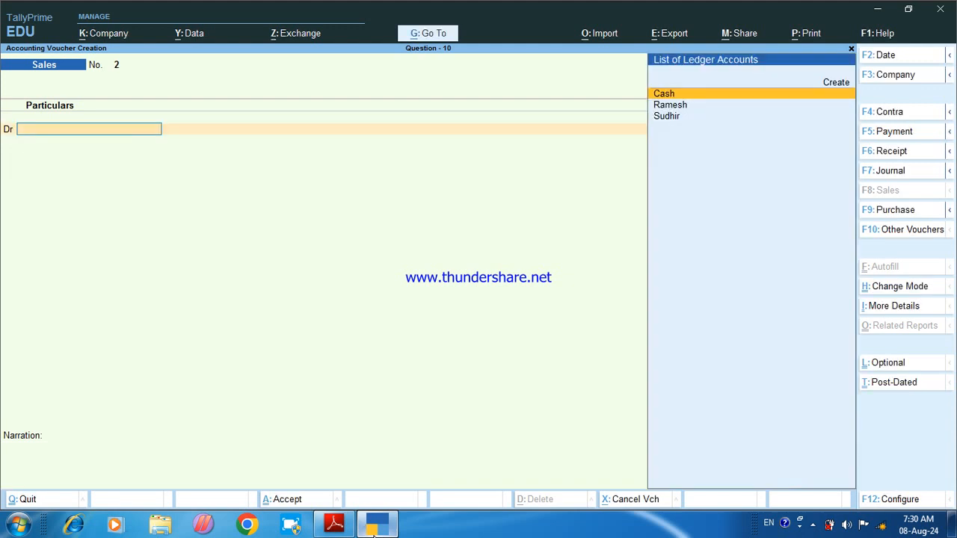
# Check the 4 January transaction in the accountancy PDF, then start a TallyPrime payment voucher debiting Wages with 500.
pyautogui.click(336, 525)
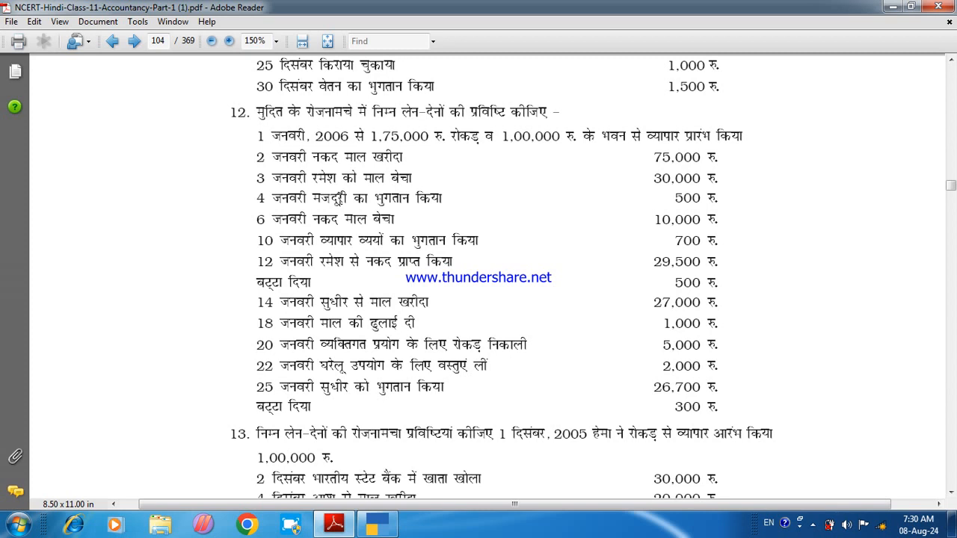
pyautogui.click(377, 525)
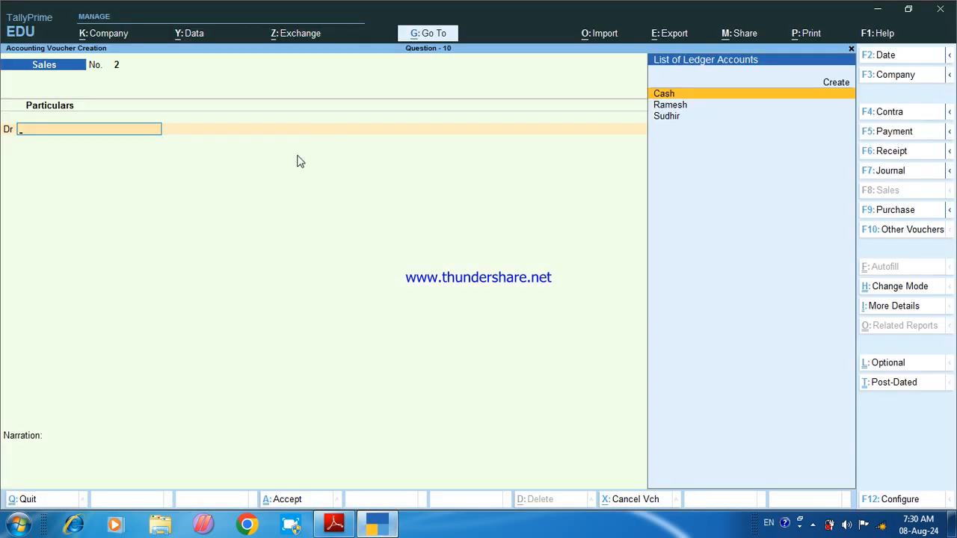
pyautogui.press('F5')
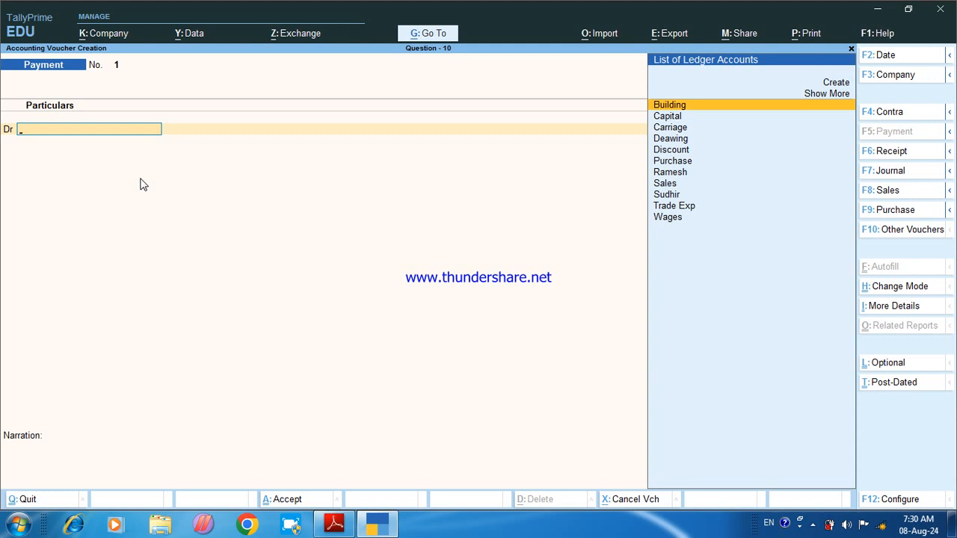
pyautogui.write('w')
pyautogui.press('Return')
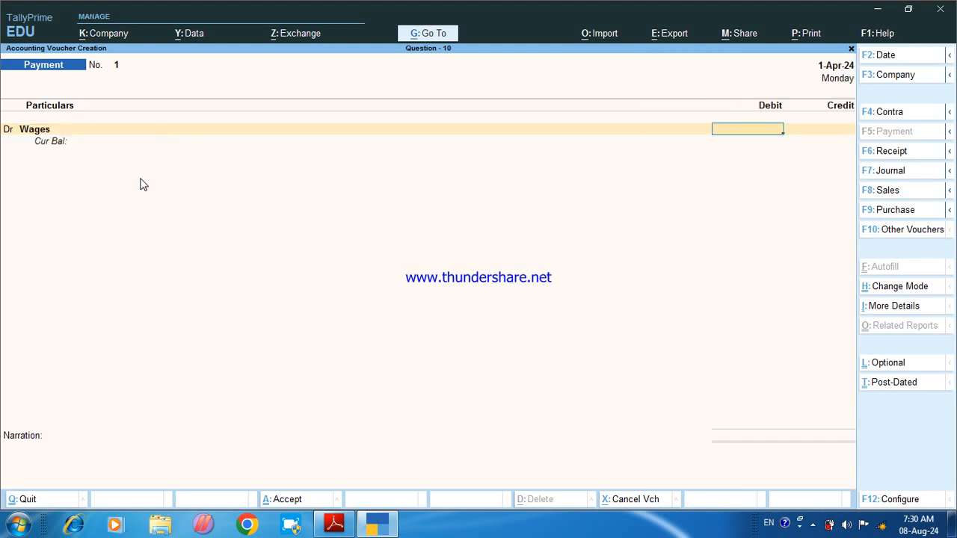
pyautogui.write('5000')
pyautogui.press('BackSpace')
pyautogui.press('Return')
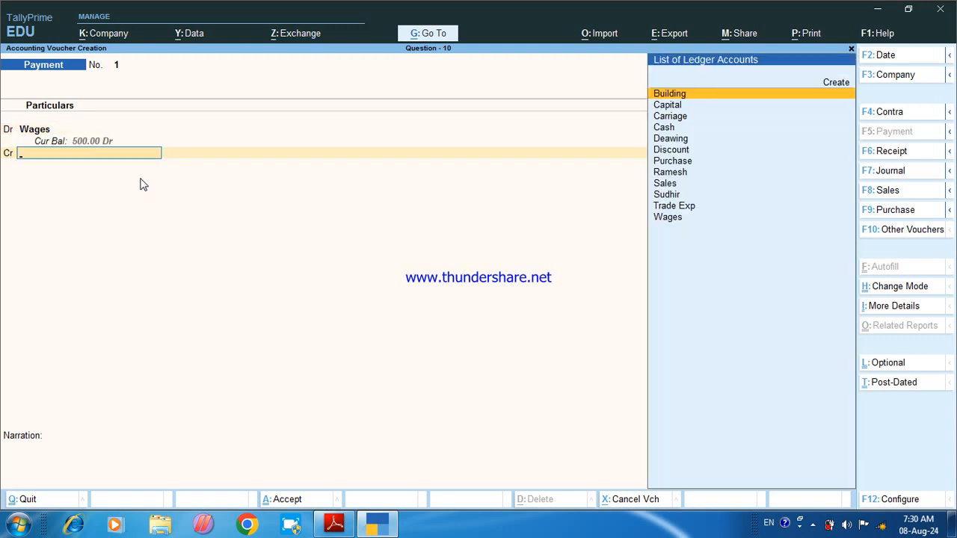
# Credit Cash with 500 against the wages and save the payment voucher.
pyautogui.press('Down')
pyautogui.press('Down')
pyautogui.press('Return')
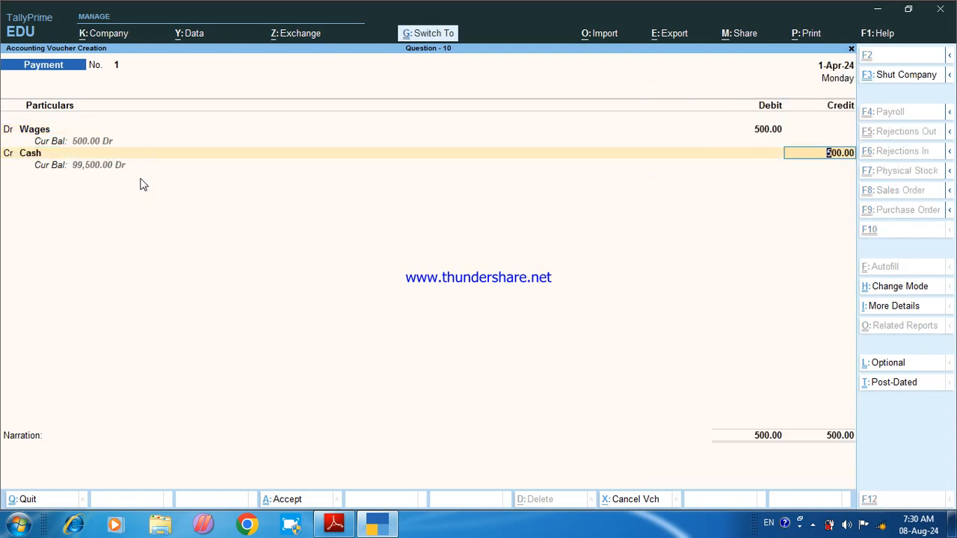
pyautogui.hotkey('ctrl', 'a')
# Check the 6 January transaction in the accountancy PDF, then start another TallyPrime sales voucher in As Voucher mode.
pyautogui.click(334, 526)
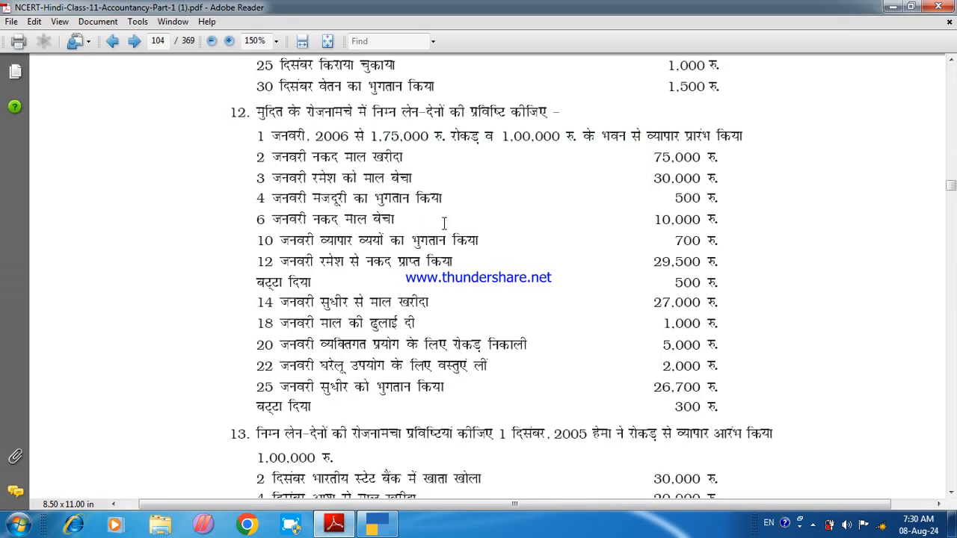
pyautogui.click(334, 526)
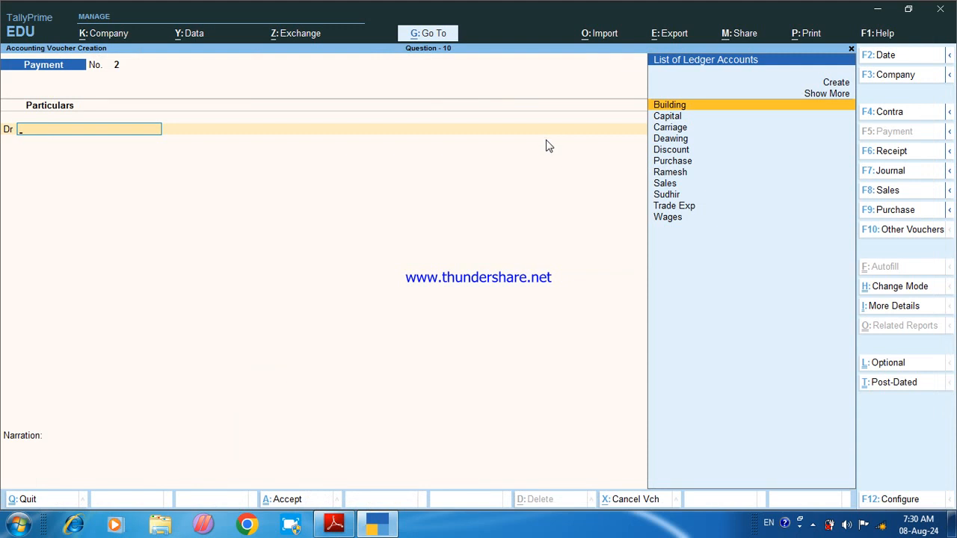
pyautogui.press('F8')
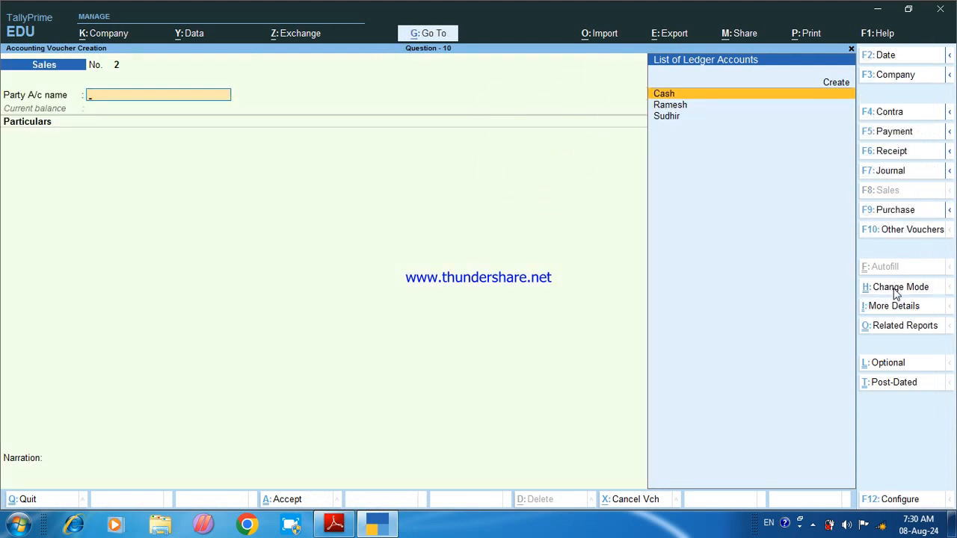
pyautogui.click(886, 290)
pyautogui.press('Down')
pyautogui.press('Return')
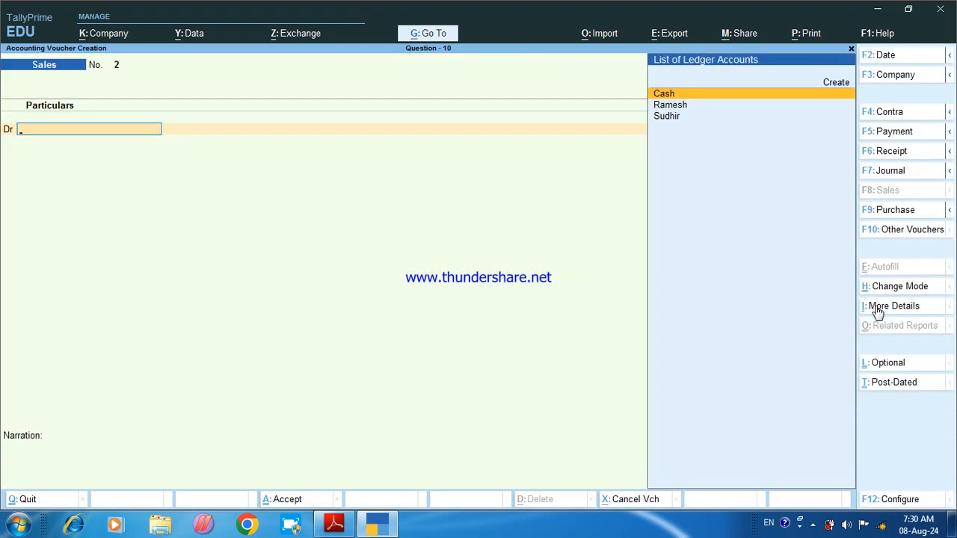
# Debit Cash with 10,000 in the sales voucher, leaving dispatch and party details at their defaults.
pyautogui.click(878, 308)
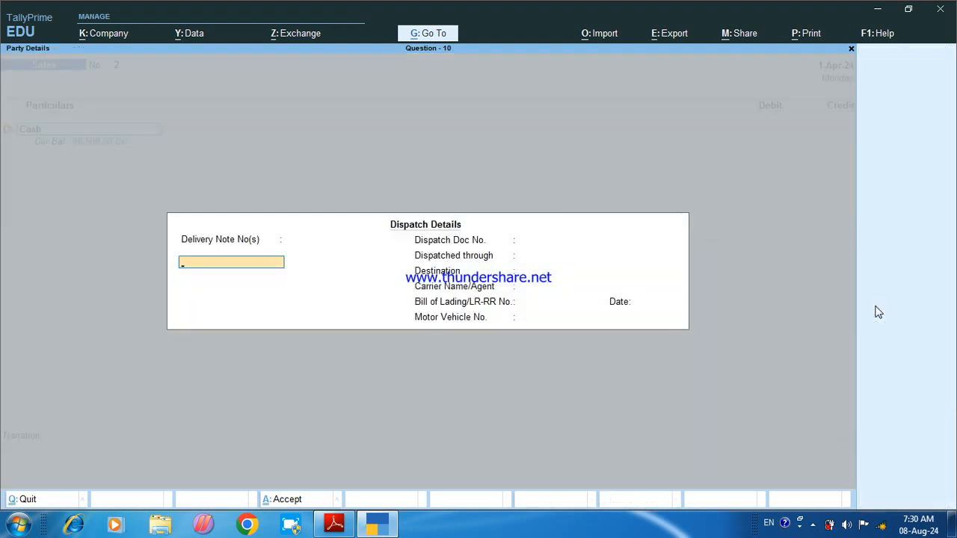
pyautogui.hotkey('ctrl', 'a')
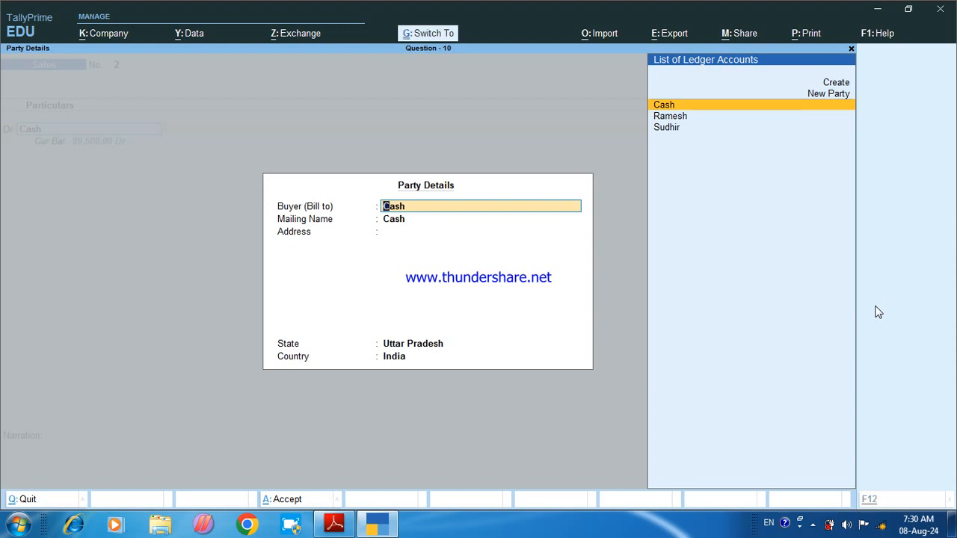
pyautogui.hotkey('ctrl', 'a')
pyautogui.write('10000')
pyautogui.press('Return')
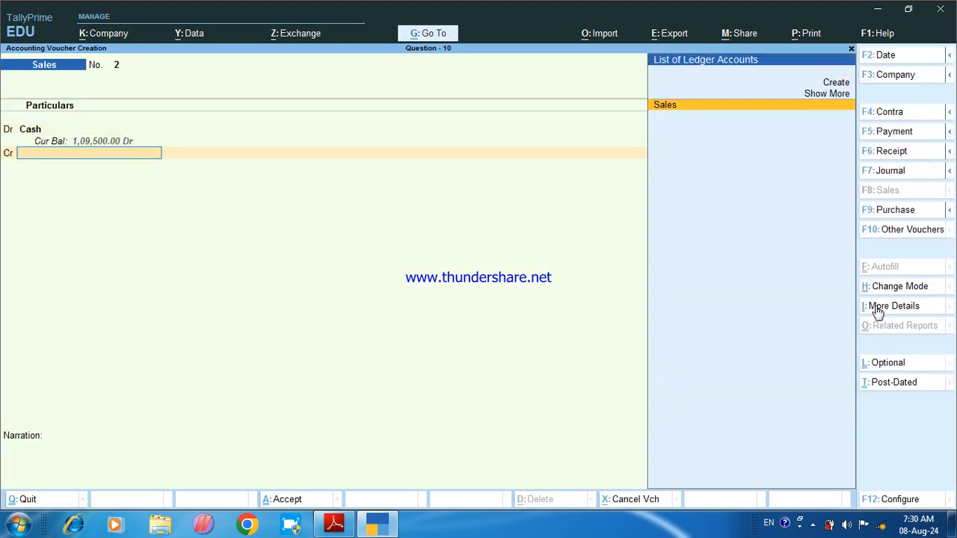
# Credit the Sales ledger with 10,000, leave the narration blank and save the cash sales voucher.
pyautogui.press('Return')
pyautogui.press('Return')
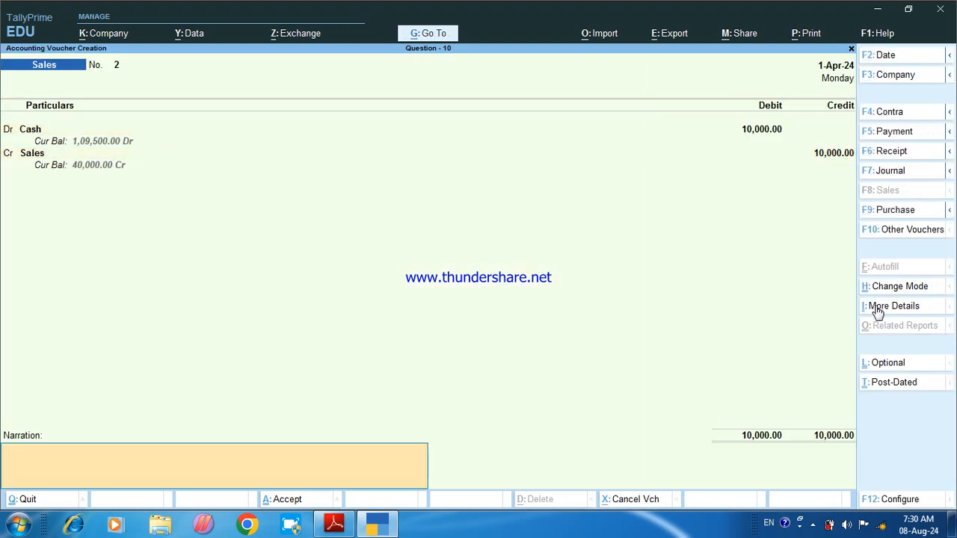
pyautogui.press('Return')
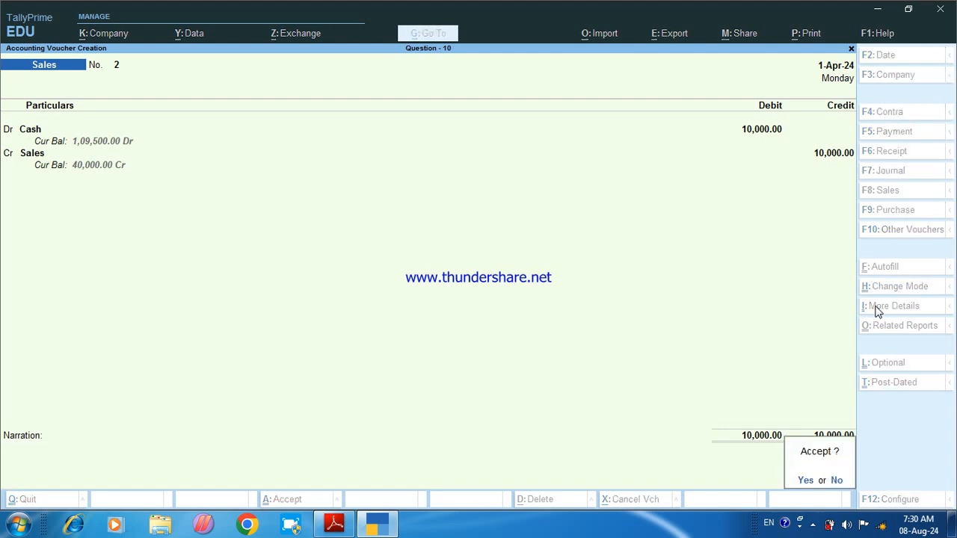
pyautogui.press('Return')
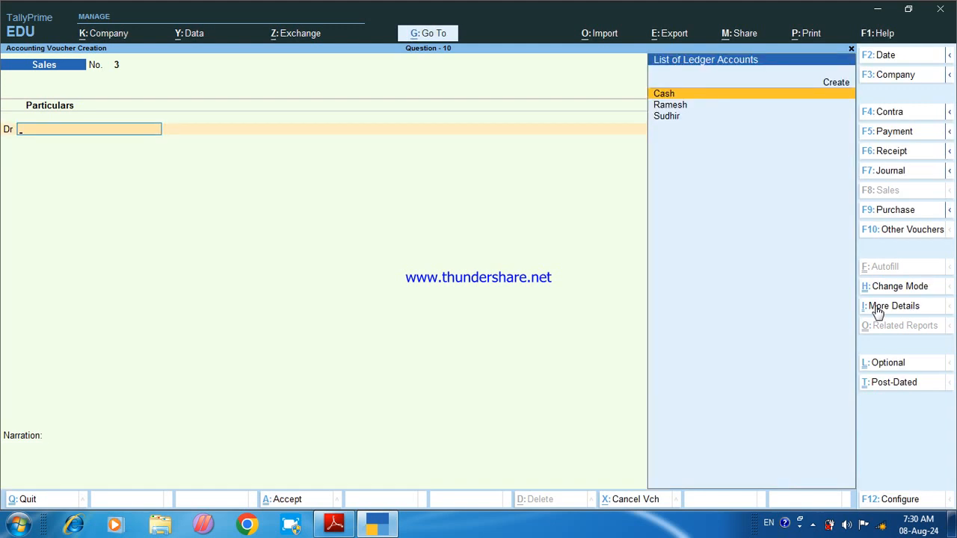
# Check the 10 January transaction in the accountancy PDF, then start a TallyPrime payment voucher debiting Trade Exp with 700.
pyautogui.click(335, 524)
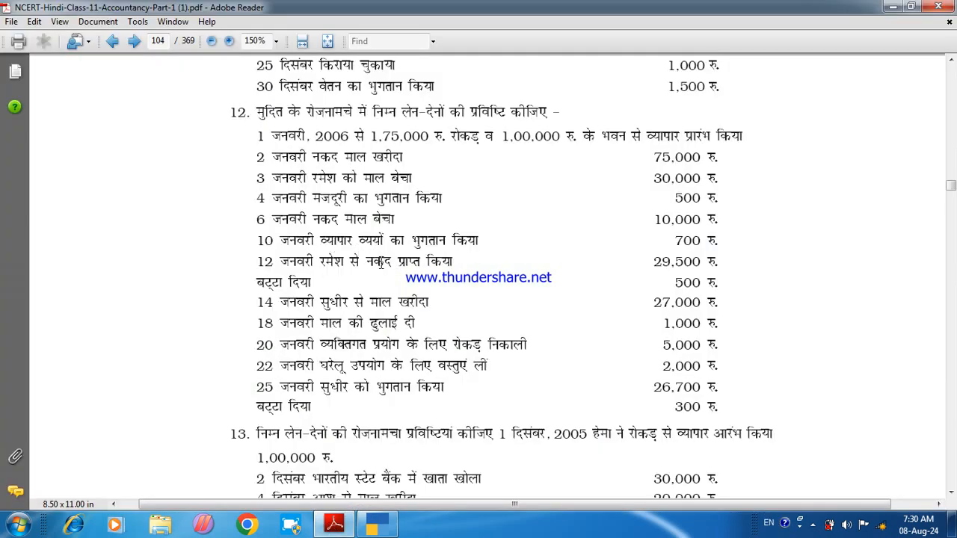
pyautogui.click(378, 524)
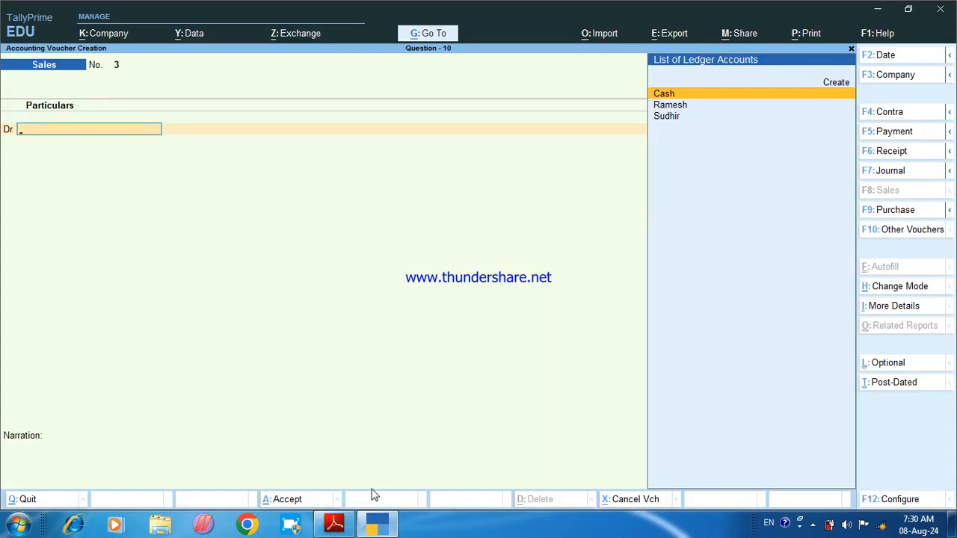
pyautogui.press('F5')
pyautogui.write('t')
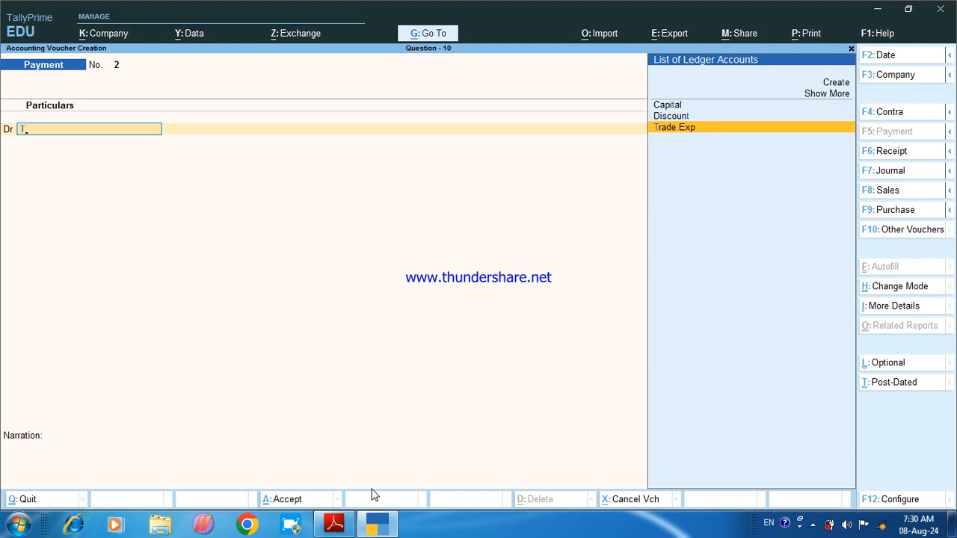
pyautogui.press('Return')
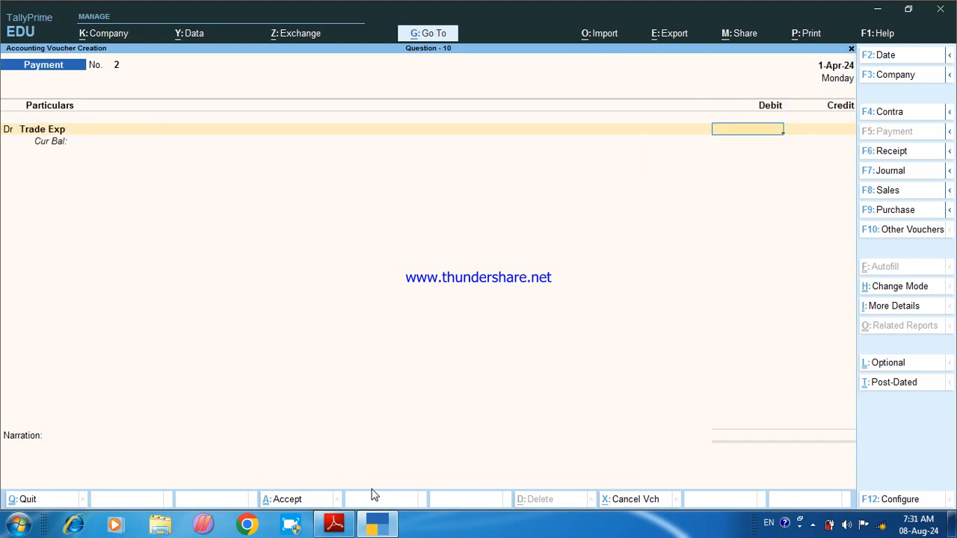
pyautogui.write('700')
pyautogui.press('Return')
# Credit Cash with 700 against the trade expenses and save the payment voucher without a narration.
pyautogui.press('Down')
pyautogui.press('Down')
pyautogui.press('Down')
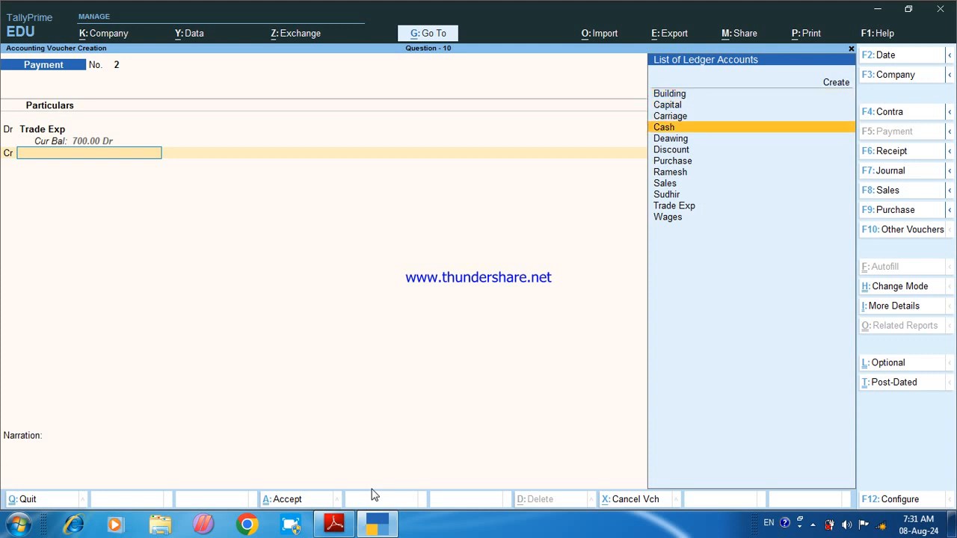
pyautogui.press('Return')
pyautogui.press('Return')
pyautogui.press('Return')
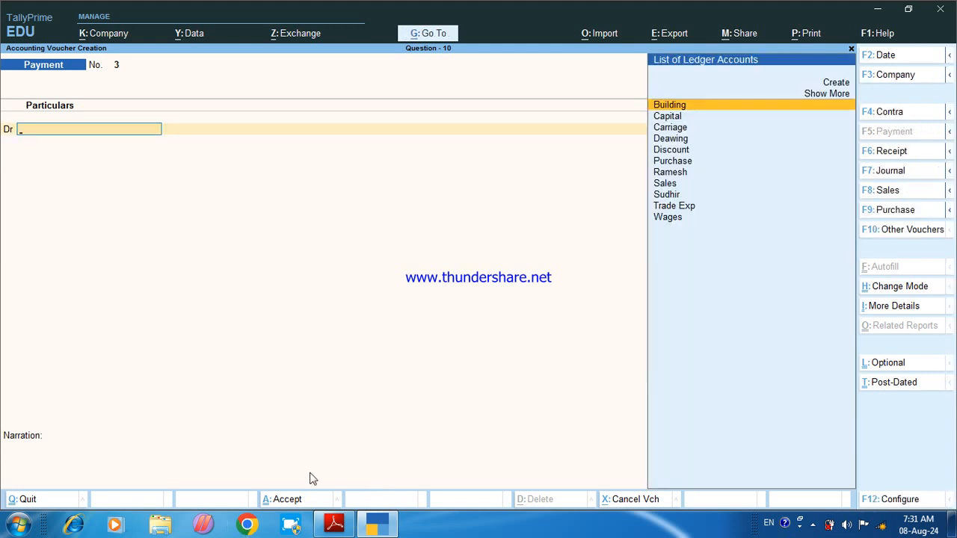
# Check the 12 January transaction in the accountancy PDF, then start a TallyPrime receipt voucher with the customer's ledger on the credit line.
pyautogui.click(331, 524)
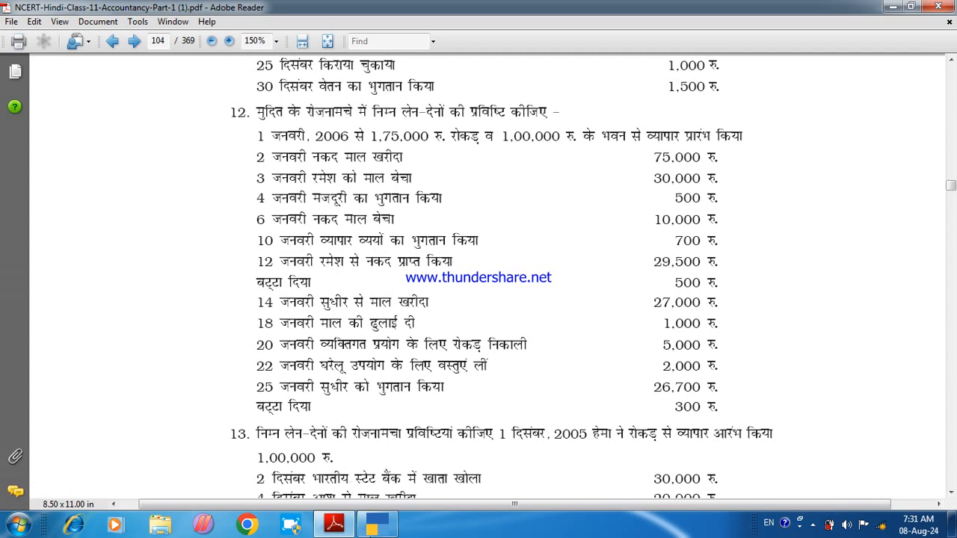
pyautogui.click(377, 524)
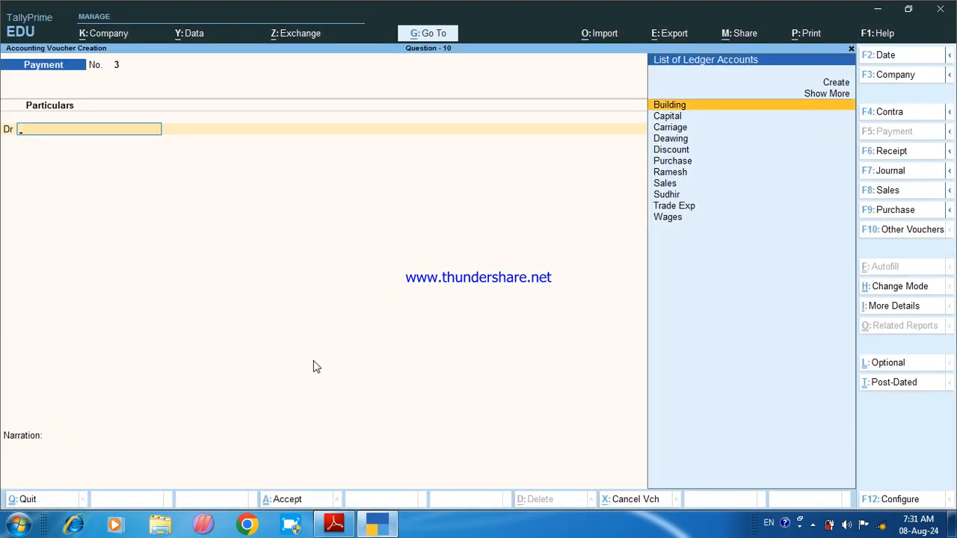
pyautogui.press('F6')
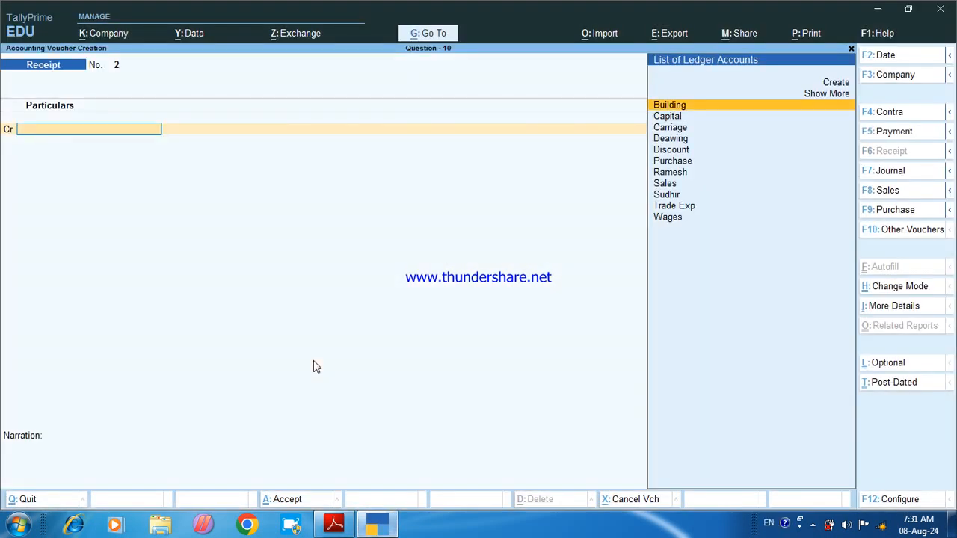
pyautogui.press('Down')
pyautogui.press('Down')
pyautogui.press('Down')
pyautogui.press('Down')
pyautogui.press('Down')
pyautogui.press('Down')
pyautogui.press('Return')
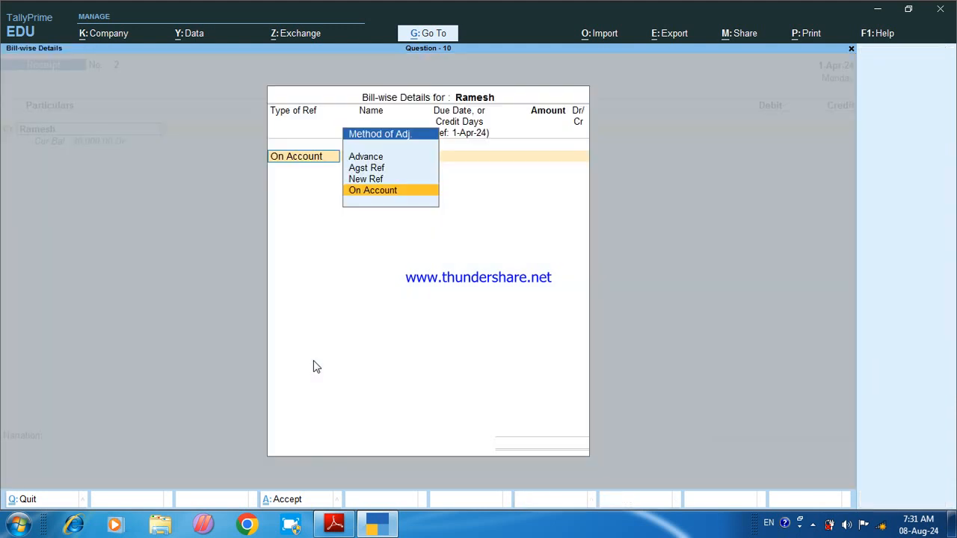
# Allocate 30,000 to the customer as an On Account reference in the bill-wise details.
pyautogui.press('Return')
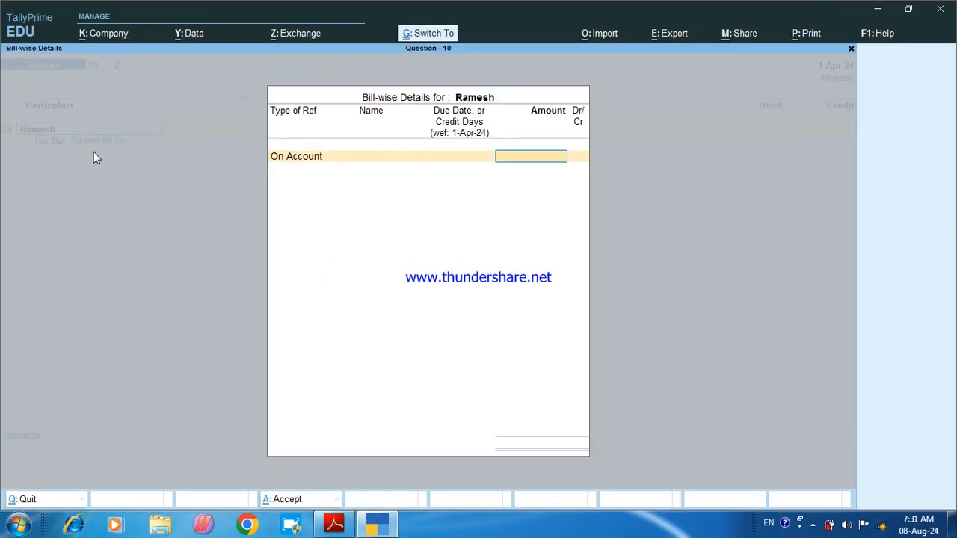
pyautogui.write('30000')
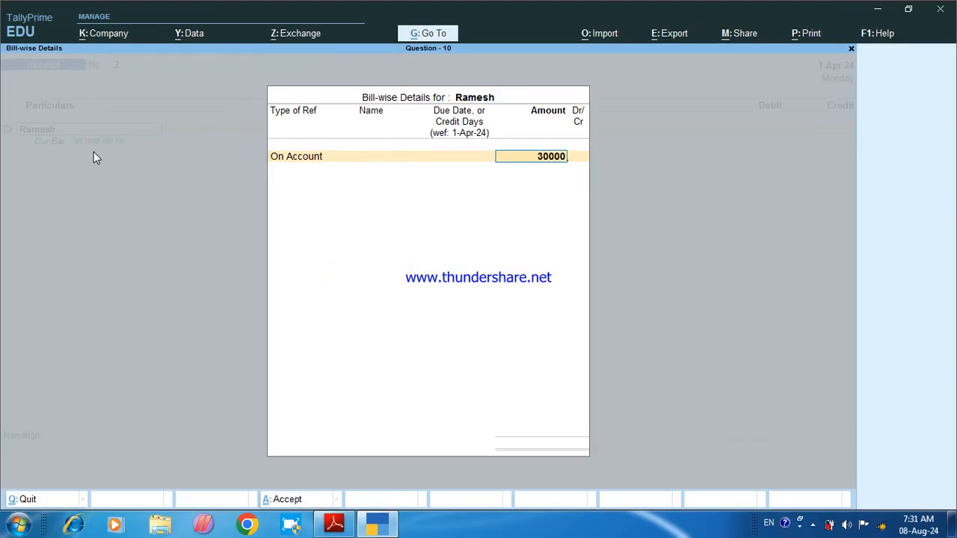
pyautogui.press('Return')
pyautogui.press('Return')
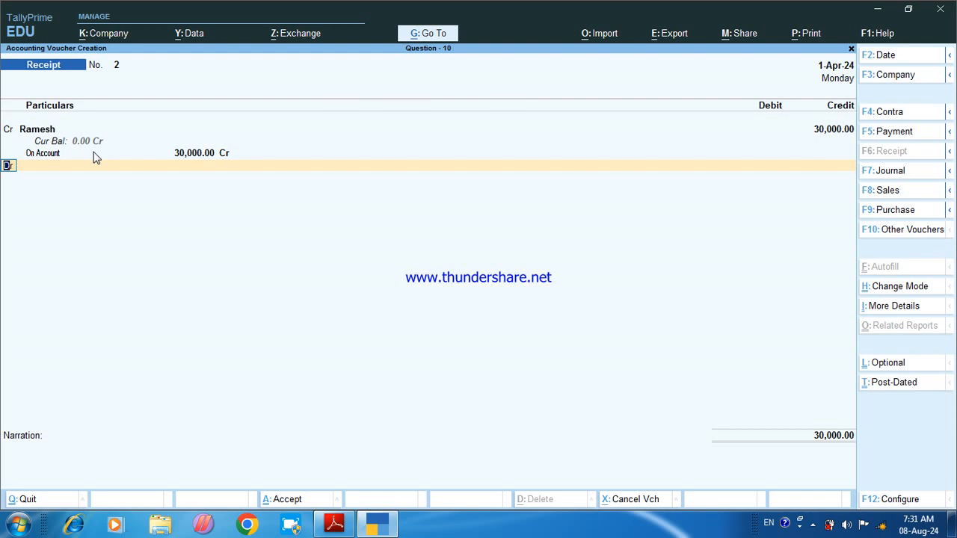
# Debit Cash with 29,500 in the receipt voucher.
pyautogui.press('Down')
pyautogui.press('Down')
pyautogui.press('Down')
pyautogui.press('Return')
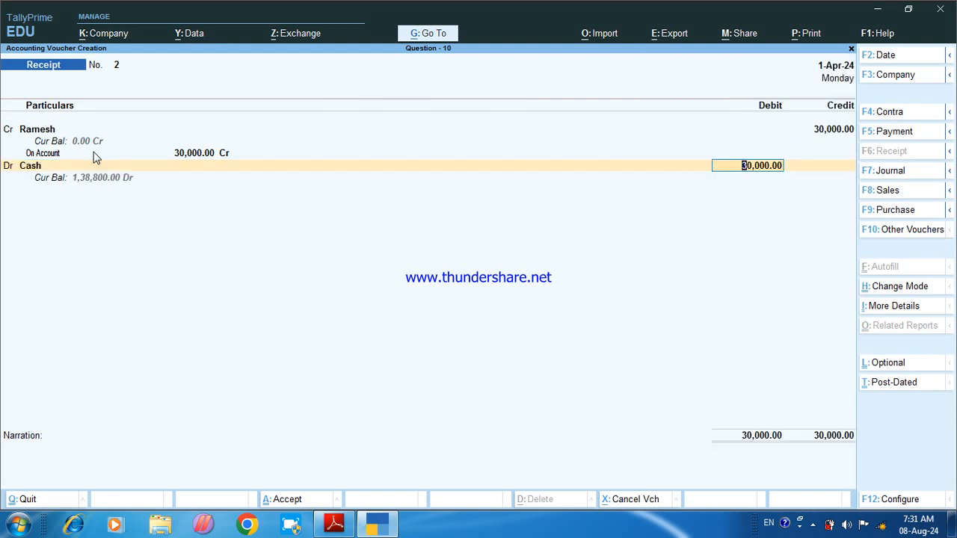
pyautogui.write('29500')
pyautogui.press('Return')
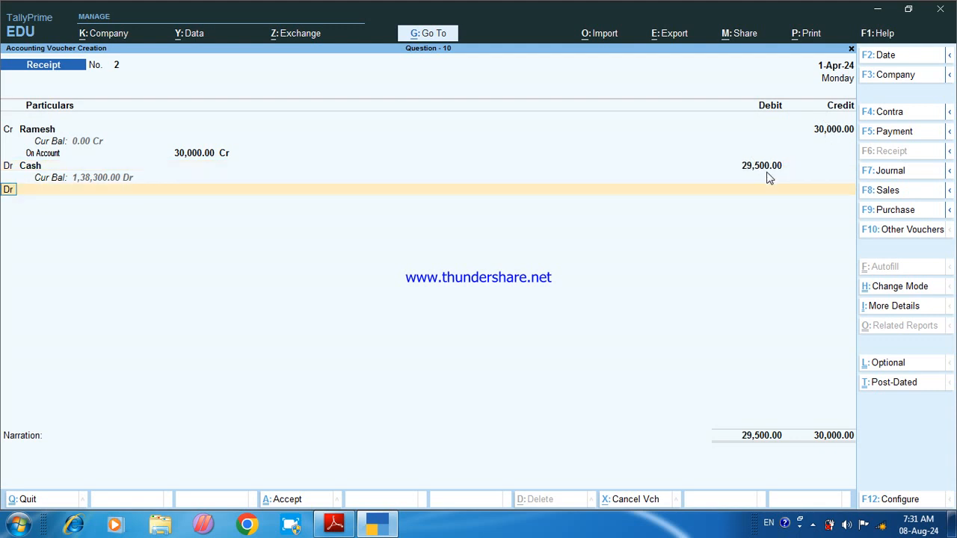
# Debit the Discount ledger with 500 and save the receipt voucher without a narration.
pyautogui.press('Return')
pyautogui.write('d')
pyautogui.press('Down')
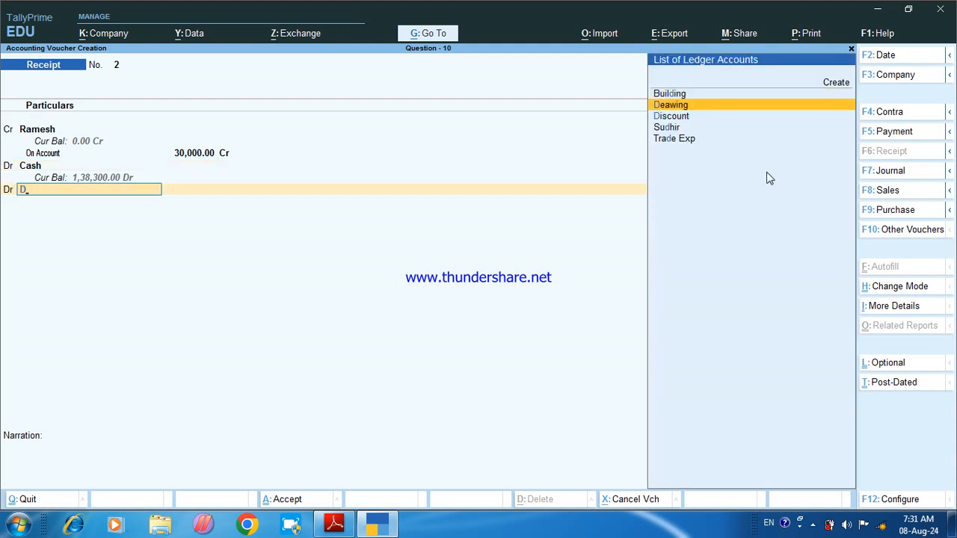
pyautogui.press('Down')
pyautogui.press('Return')
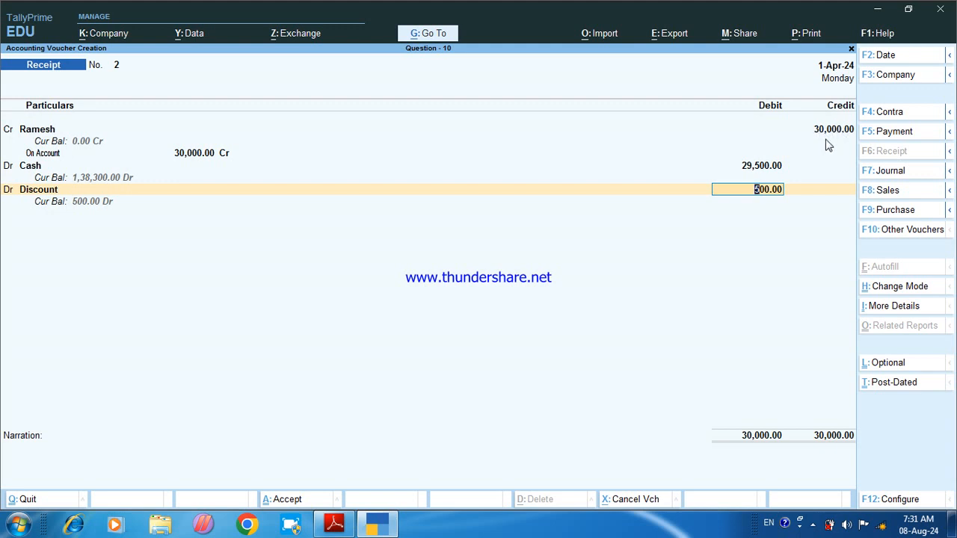
pyautogui.press('Return')
pyautogui.press('Return')
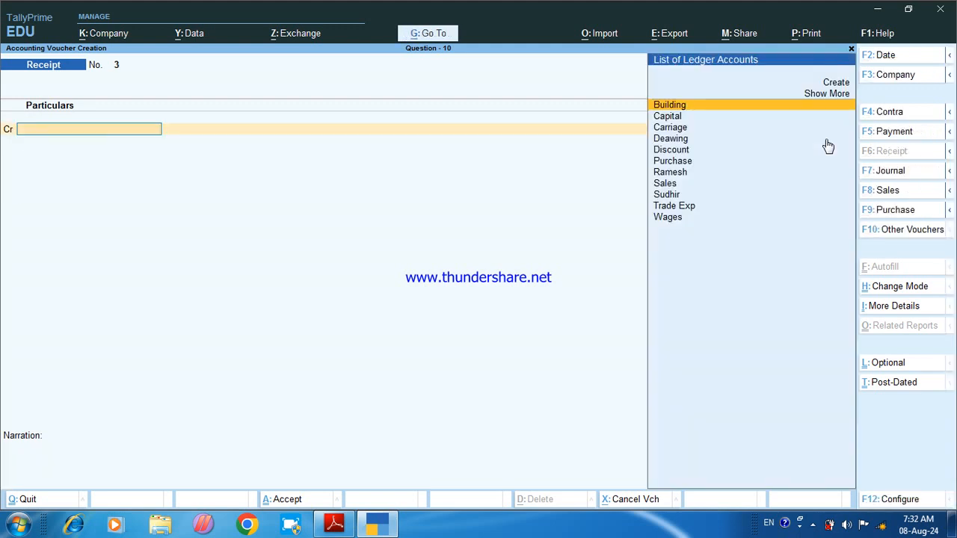
# Check the 14 January transaction in the PDF, then start a TallyPrime purchase entry in As Voucher mode with the supplier invoice number blank.
pyautogui.click(334, 525)
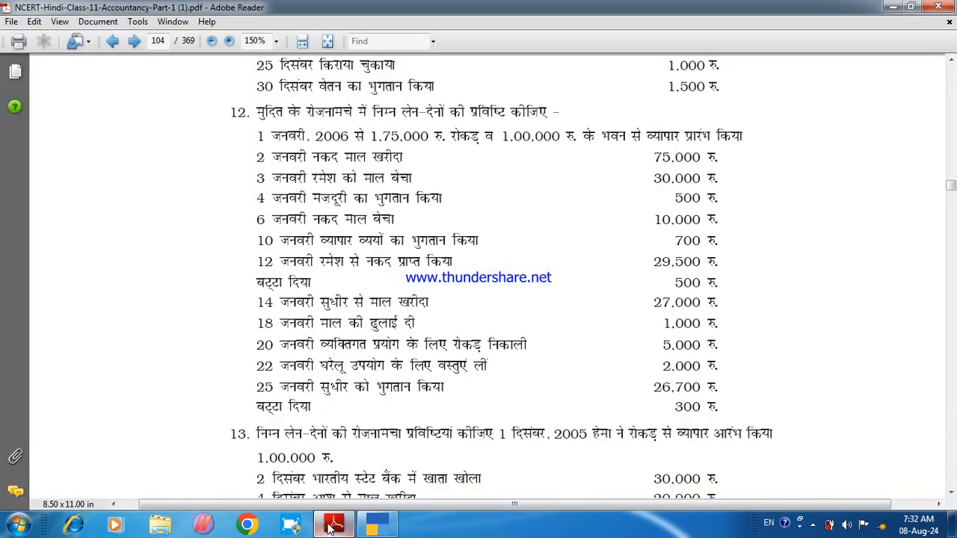
pyautogui.click(378, 526)
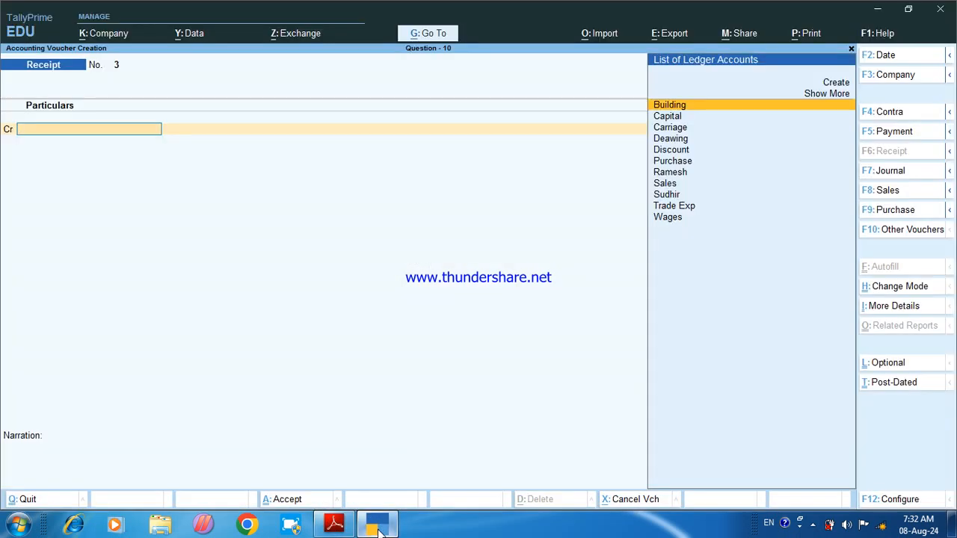
pyautogui.press('F9')
pyautogui.hotkey('ctrl', 'h')
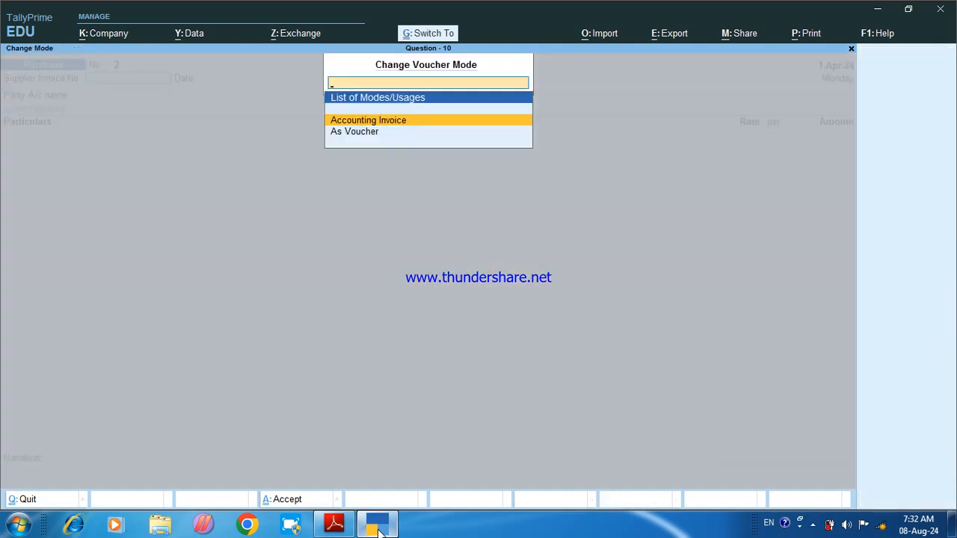
pyautogui.press('Down')
pyautogui.press('Return')
pyautogui.press('Return')
pyautogui.press('Return')
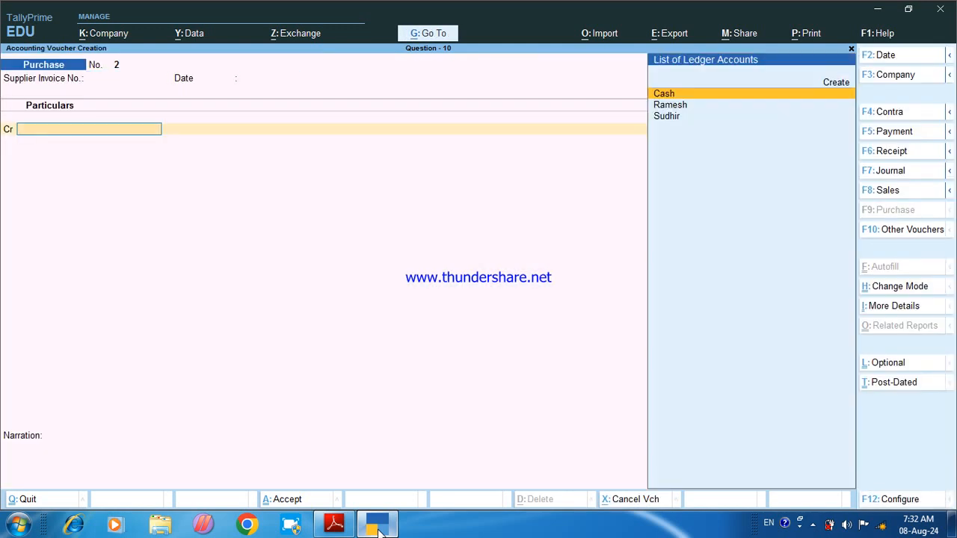
# Credit the supplier's ledger with 27,000 as On Account, leaving the receipt and party details at their defaults.
pyautogui.press('Down')
pyautogui.press('Down')
pyautogui.press('Return')
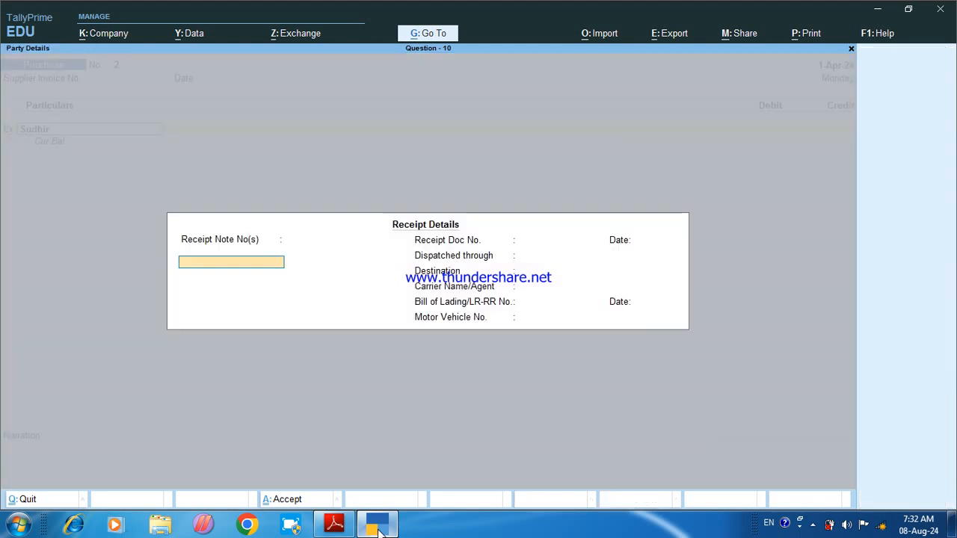
pyautogui.hotkey('ctrl', 'a')
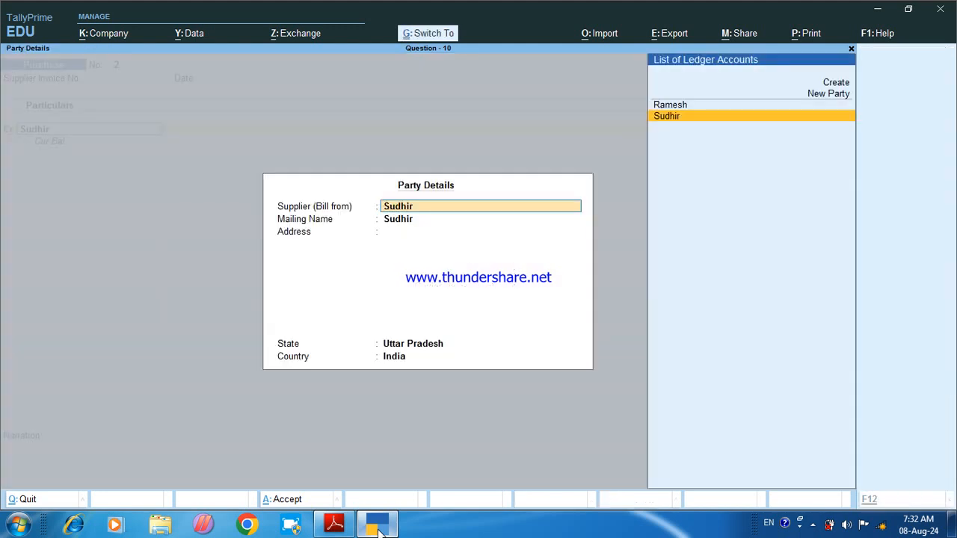
pyautogui.hotkey('ctrl', 'a')
pyautogui.write('27000')
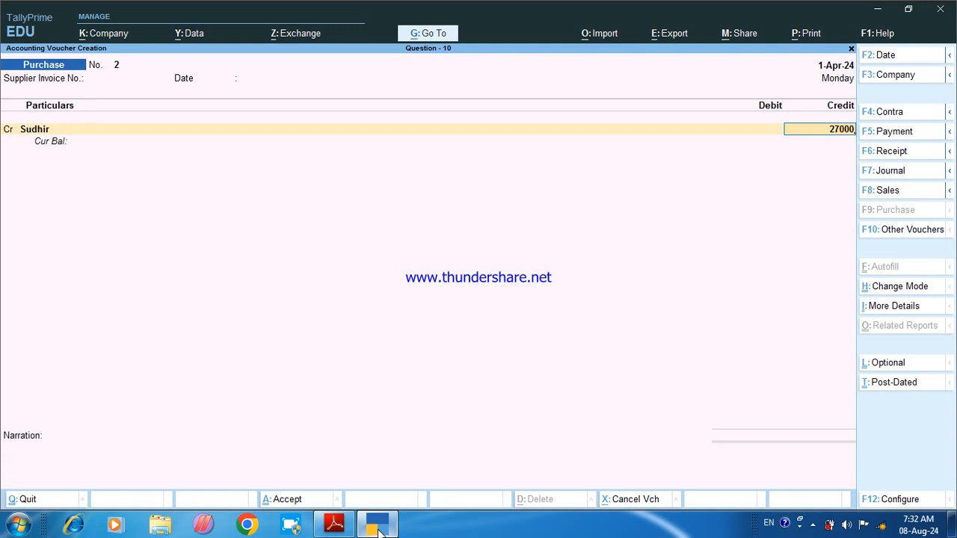
pyautogui.press('Return')
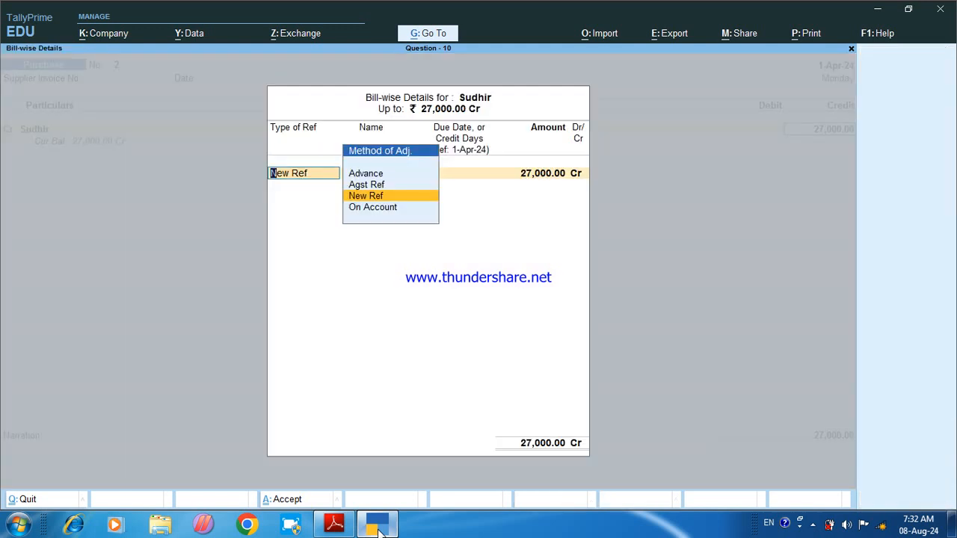
pyautogui.press('Down')
pyautogui.press('Return')
pyautogui.press('Return')
pyautogui.press('Return')
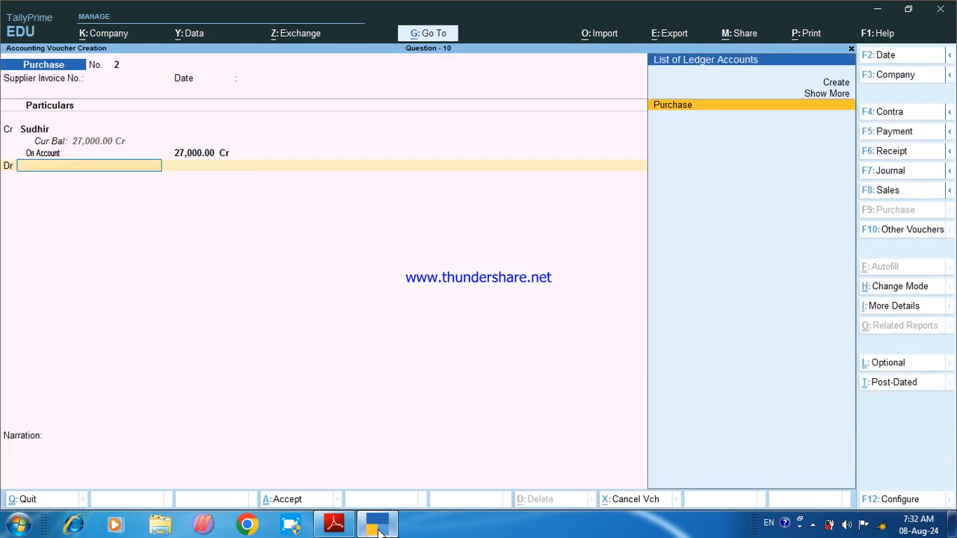
# Debit the Purchase ledger with 27,000 and save the purchase voucher without a narration.
pyautogui.press('Return')
pyautogui.press('Return')
pyautogui.press('Return')
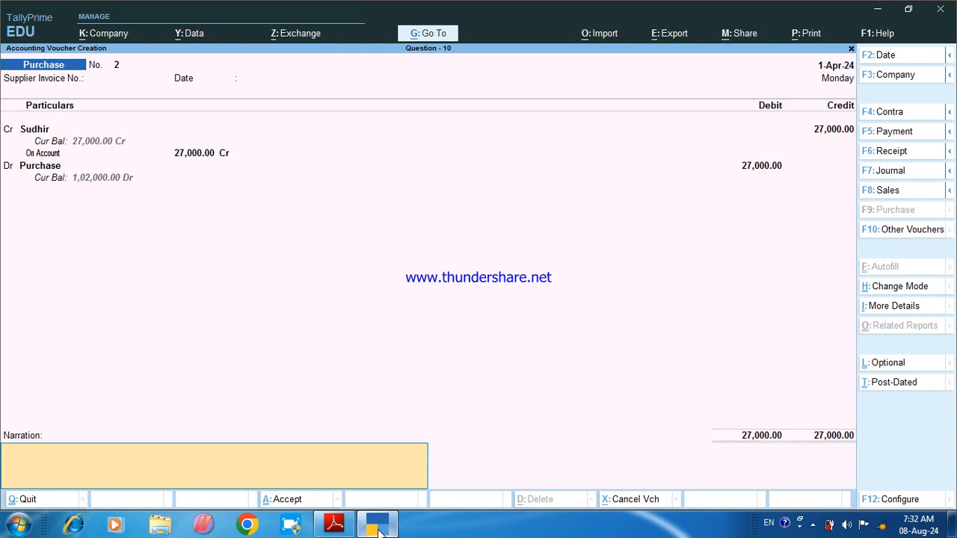
pyautogui.press('Return')
pyautogui.press('Return')
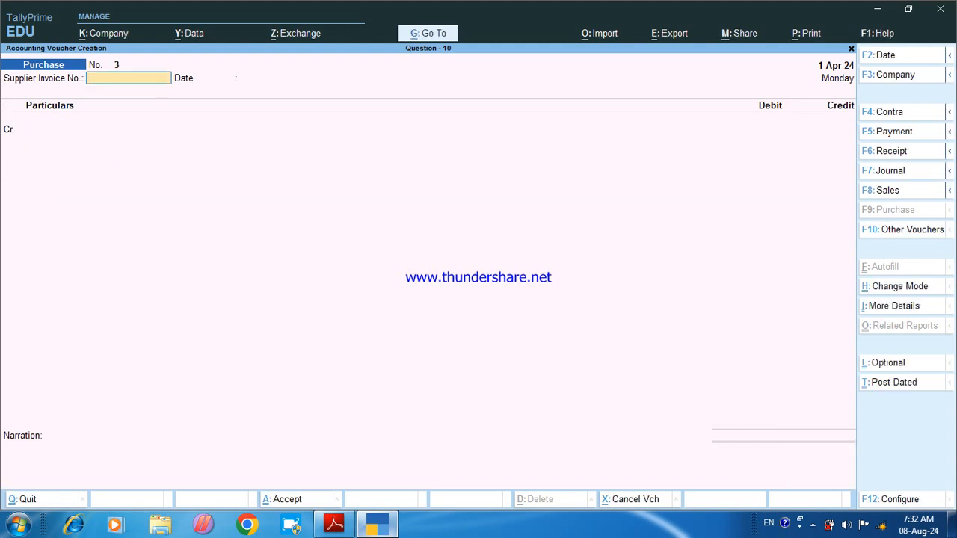
# Check the 18 January transaction in the accountancy PDF, then start a TallyPrime payment voucher debiting Carriage with 1,000.
pyautogui.click(348, 527)
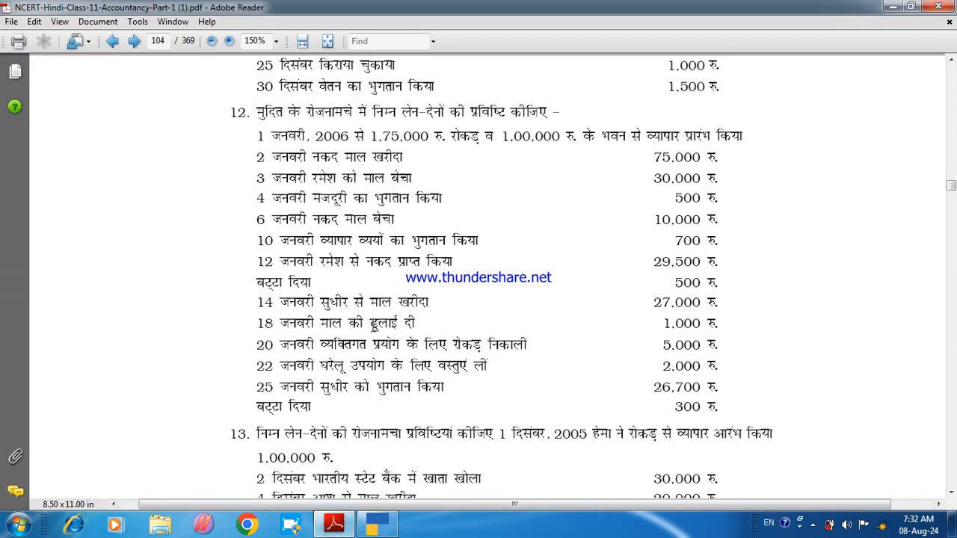
pyautogui.click(377, 517)
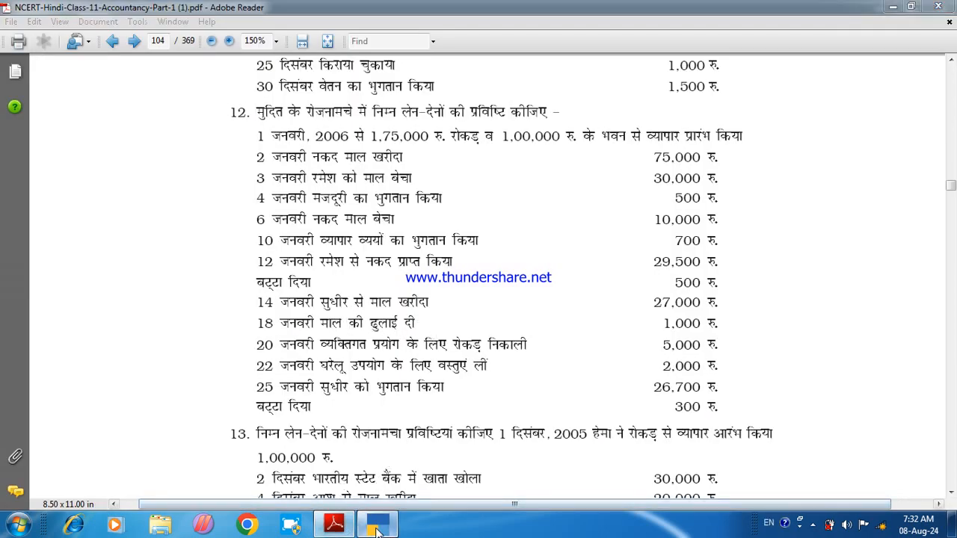
pyautogui.press('F5')
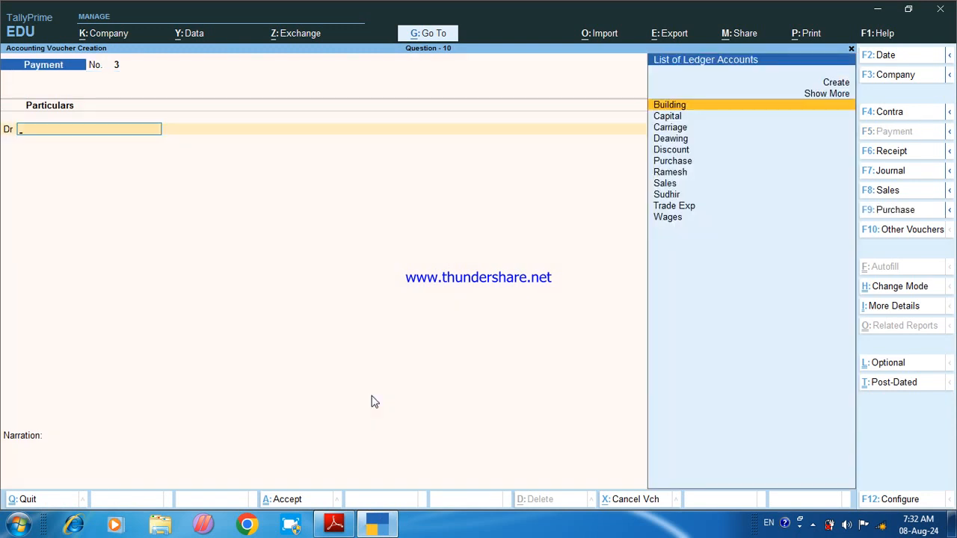
pyautogui.write('c')
pyautogui.press('Down')
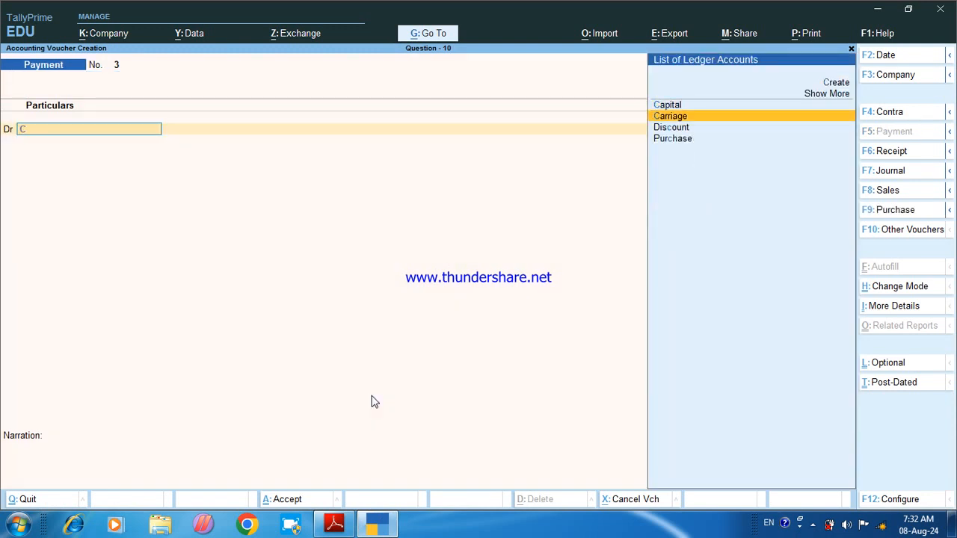
pyautogui.press('Return')
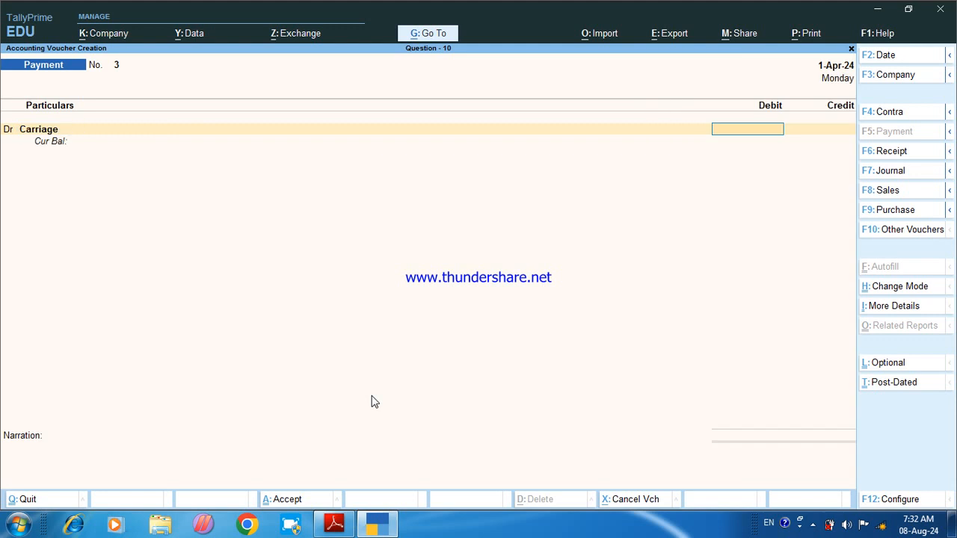
pyautogui.write('1000')
pyautogui.press('Return')
pyautogui.press('BackSpace')
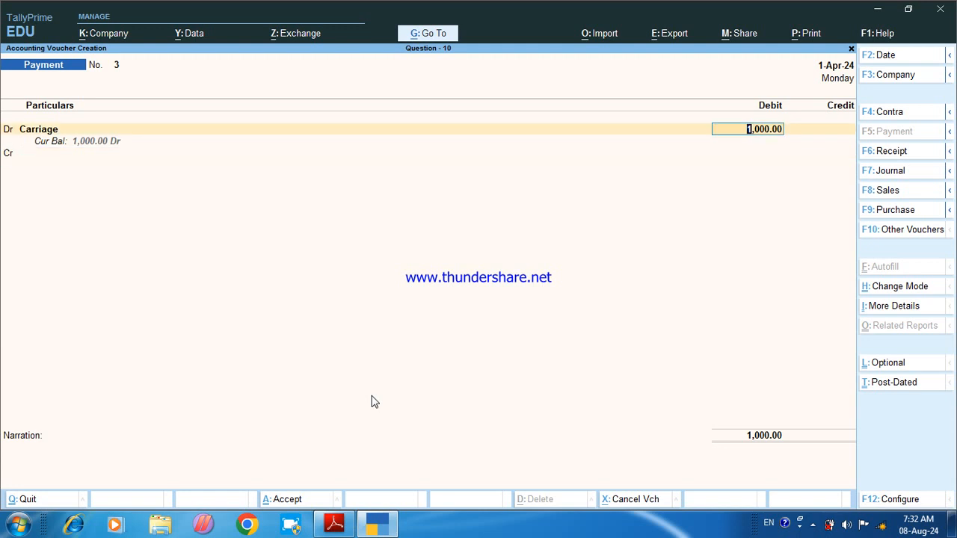
pyautogui.press('Return')
# Credit Cash with 1,000 against the carriage and save the payment voucher without a narration.
pyautogui.press('Return')
pyautogui.press('Down')
pyautogui.press('Down')
pyautogui.press('Down')
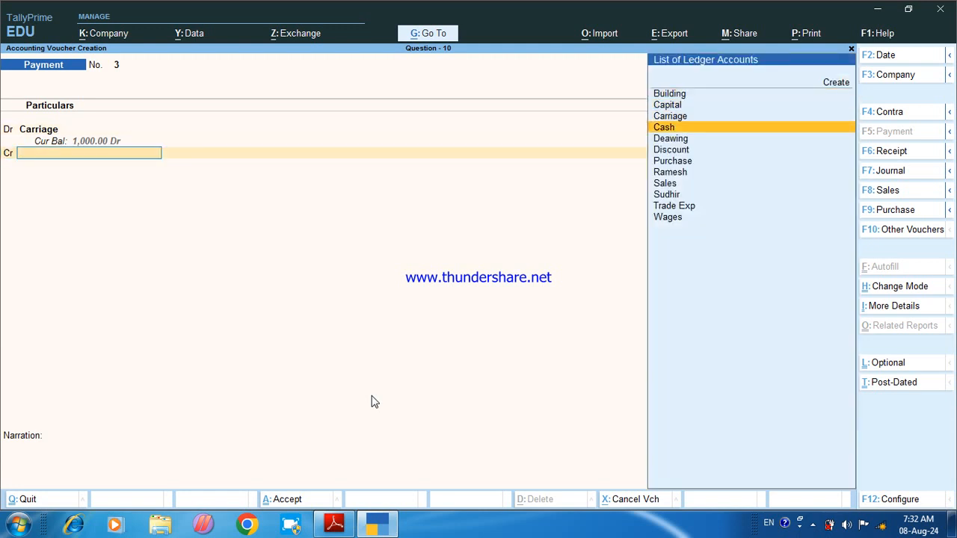
pyautogui.press('Return')
pyautogui.hotkey('ctrl', 'a')
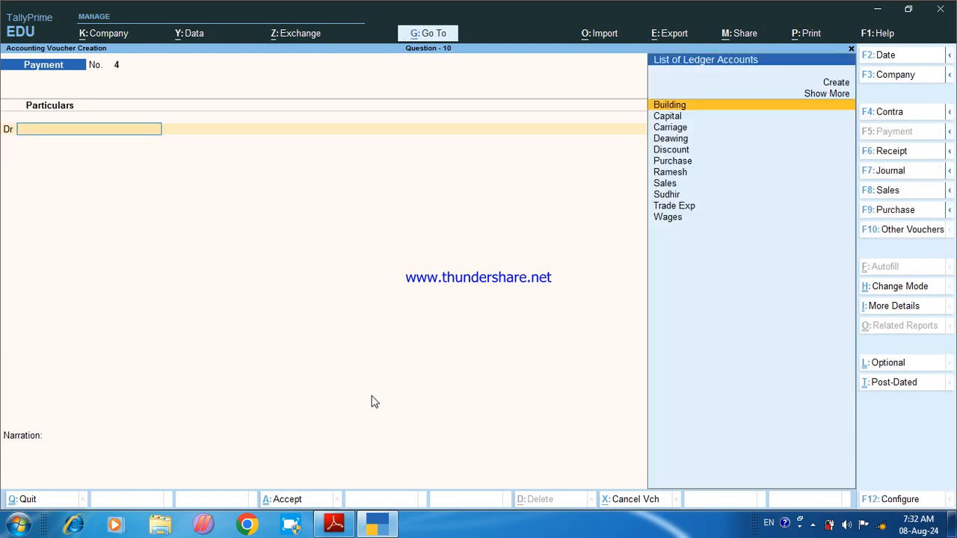
# Check the 20 January transaction in the accountancy PDF and select Deawing as the debit ledger in the TallyPrime payment voucher.
pyautogui.click(334, 523)
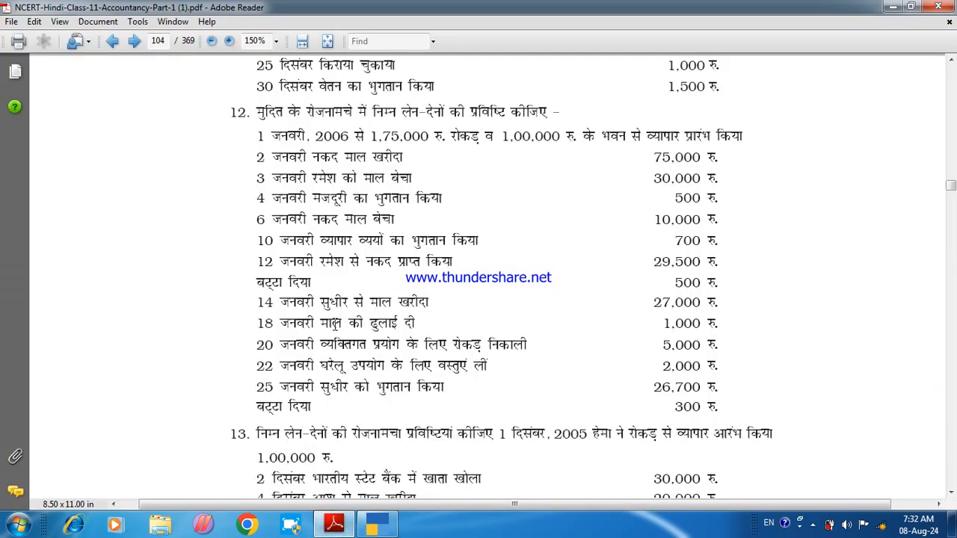
pyautogui.click(377, 523)
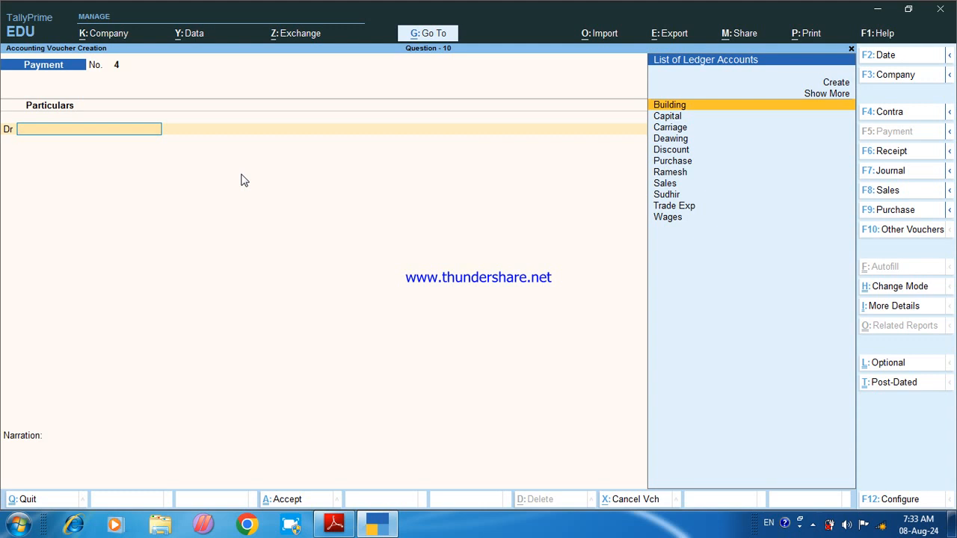
pyautogui.write('d')
pyautogui.press('Down')
pyautogui.press('Return')
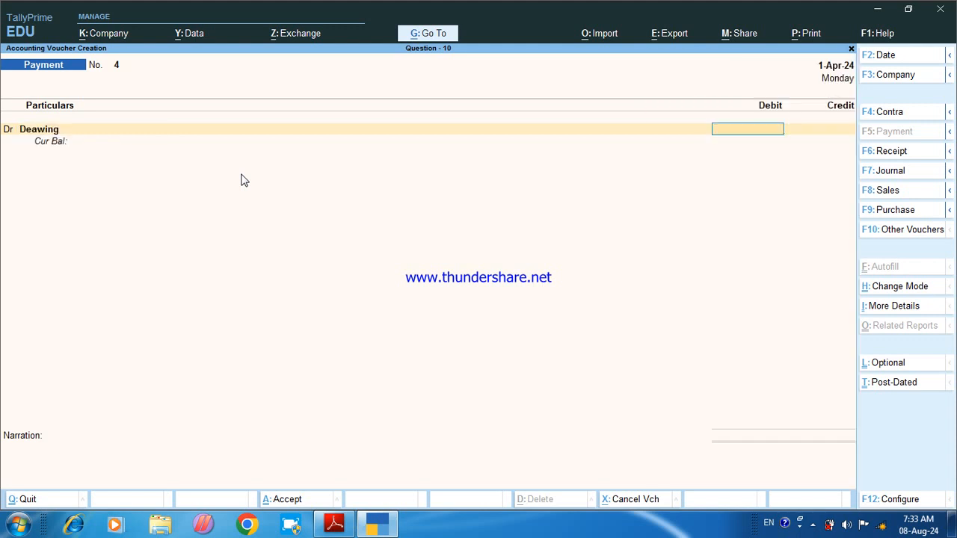
# Open the misspelled Deawing ledger for alteration from the voucher, rename it Drawing and save it.
pyautogui.click(30, 134)
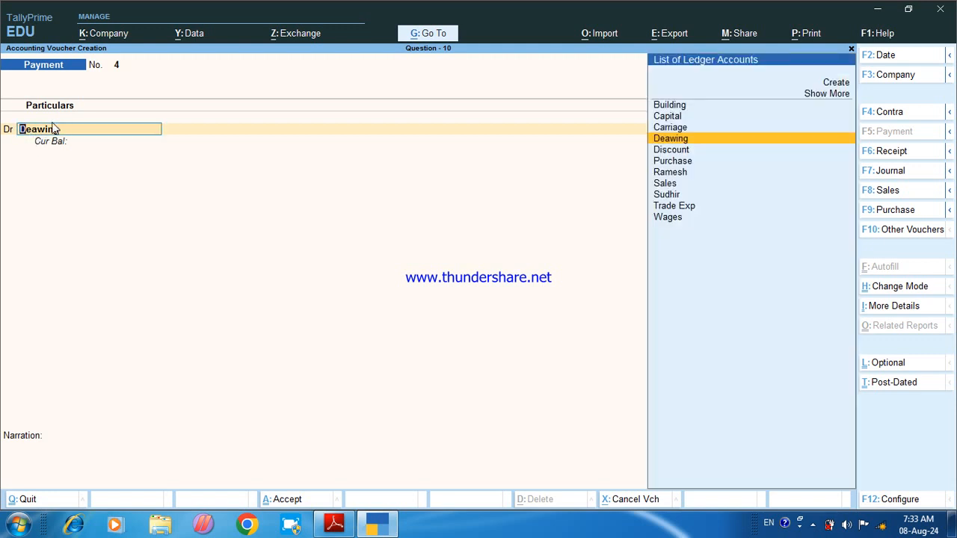
pyautogui.hotkey('ctrl', 'Return')
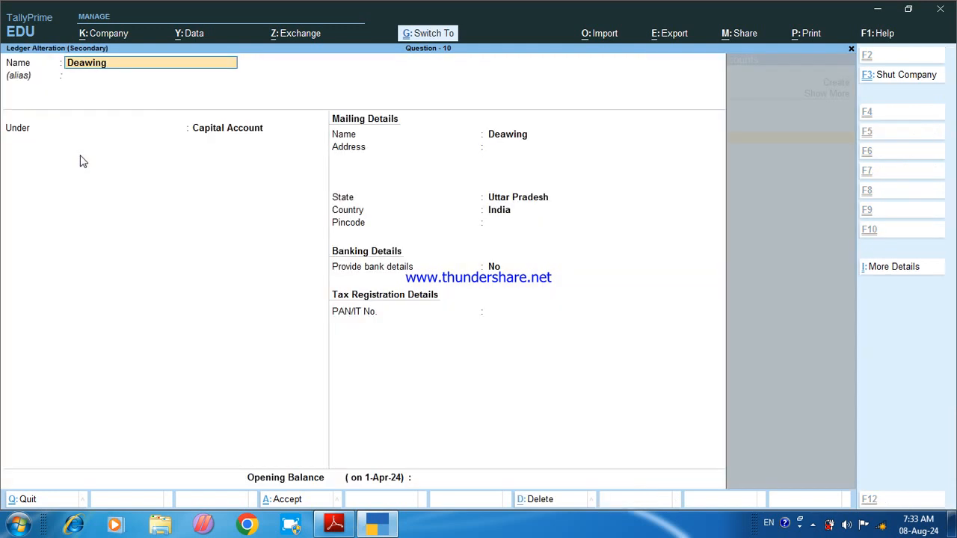
pyautogui.write('Dr')
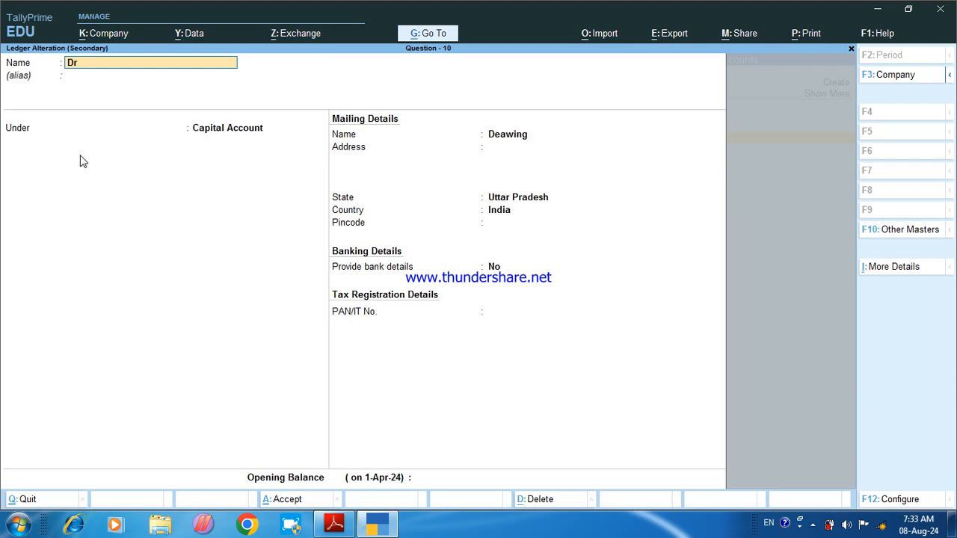
pyautogui.write('awing')
pyautogui.press('Return')
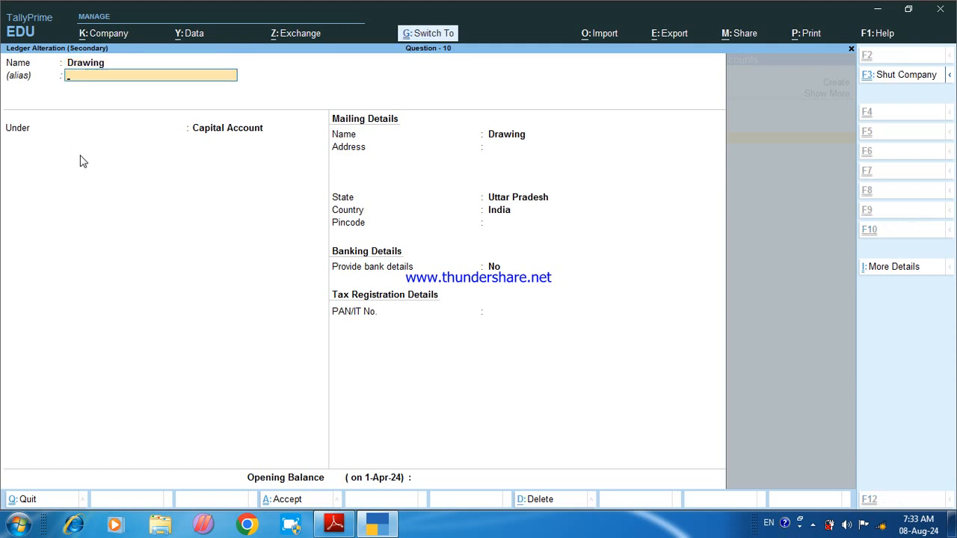
pyautogui.hotkey('ctrl', 'a')
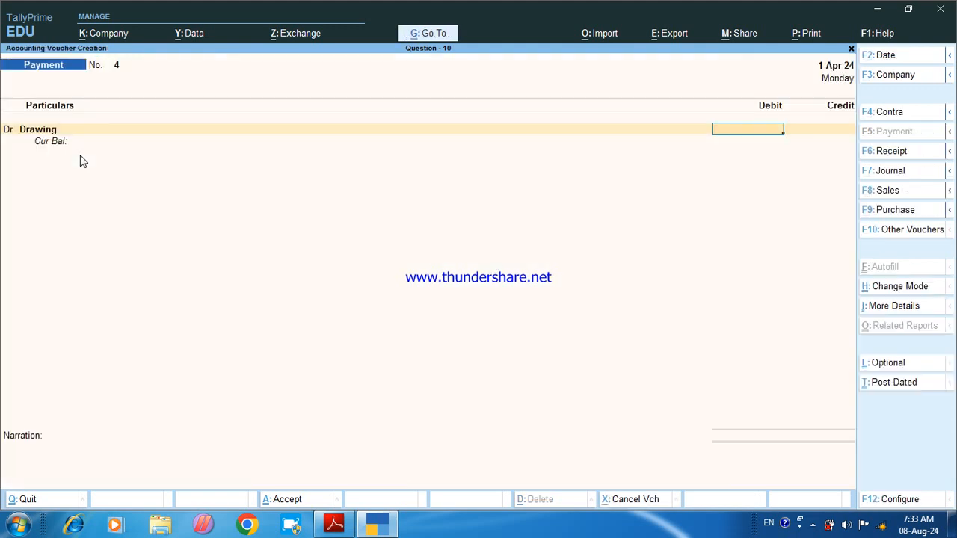
# Debit Drawing with 5,000 against Cash and save the payment voucher without a narration.
pyautogui.write('5000')
pyautogui.press('Return')
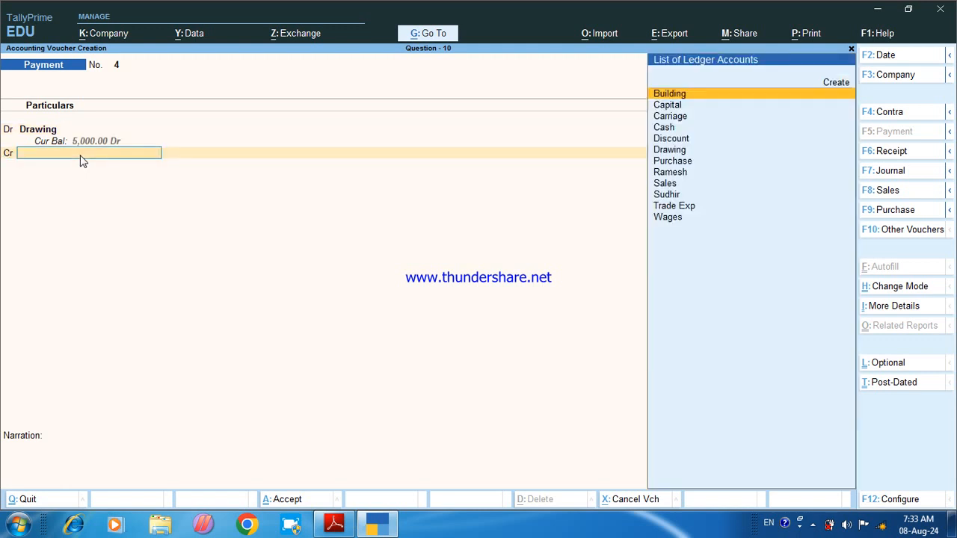
pyautogui.press('Down')
pyautogui.press('Down')
pyautogui.press('Down')
pyautogui.press('Return')
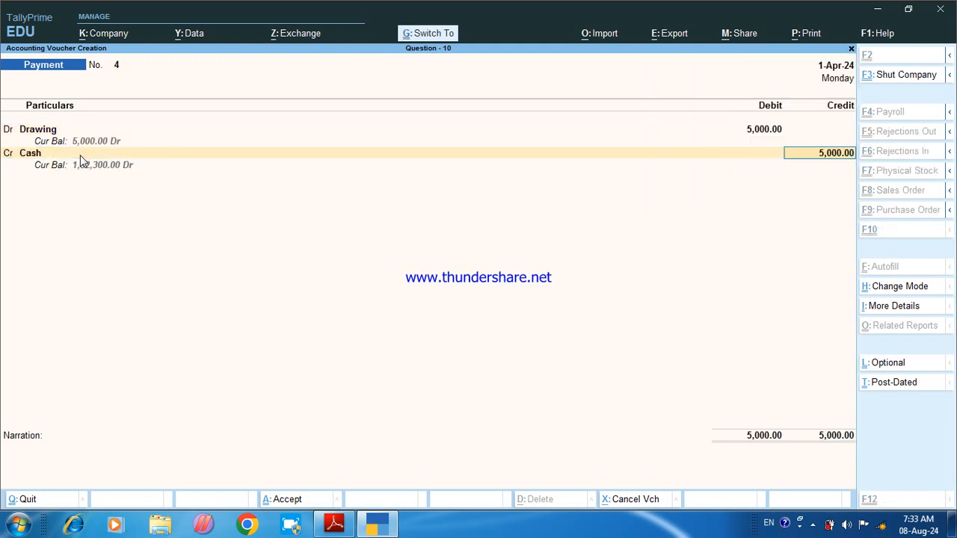
pyautogui.hotkey('ctrl', 'a')
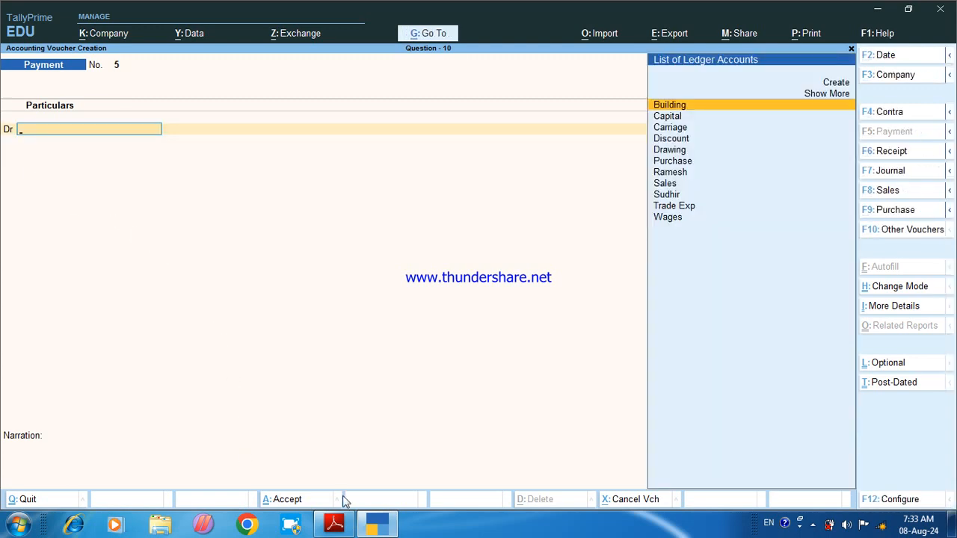
# Check the 22 January transaction in the accountancy PDF and start a TallyPrime journal voucher debiting Drawing with 2,000.
pyautogui.click(346, 524)
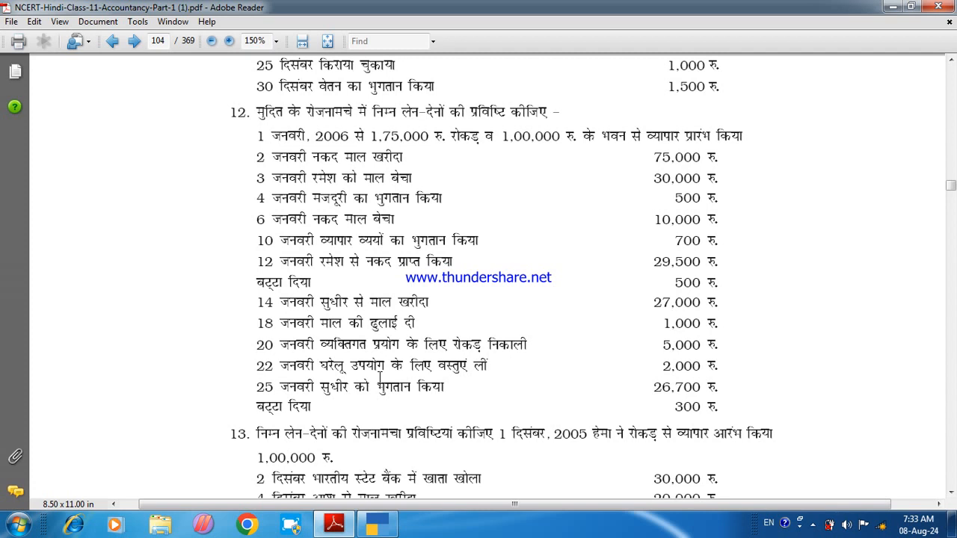
pyautogui.click(378, 525)
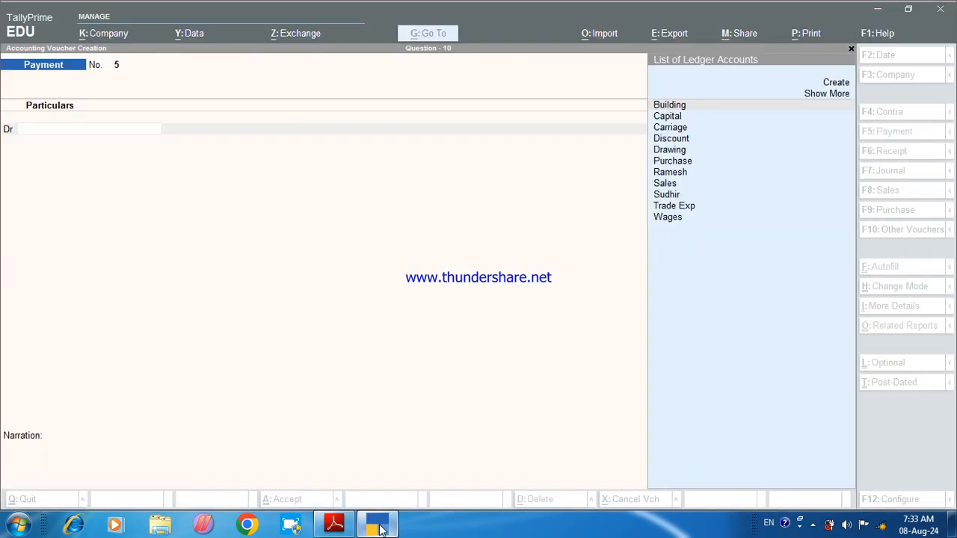
pyautogui.press('F7')
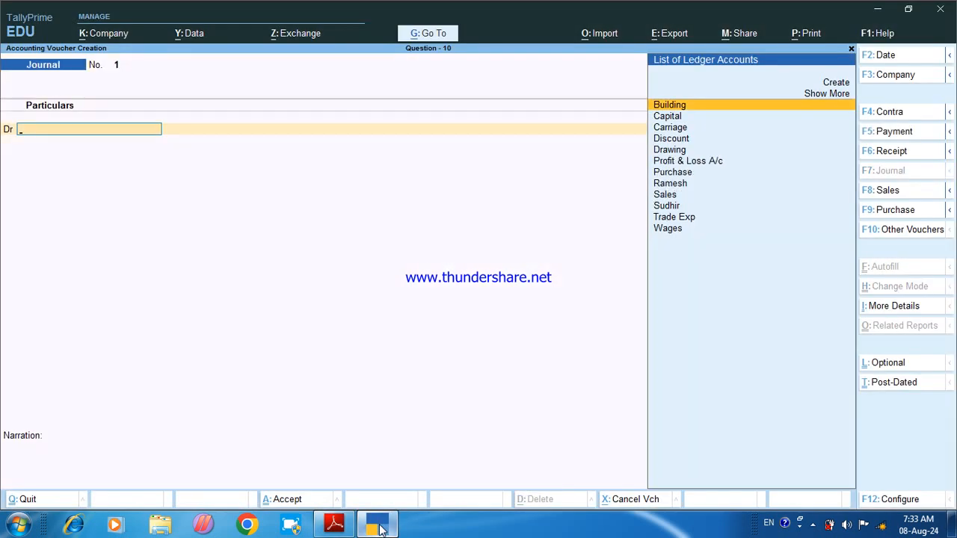
pyautogui.write('d')
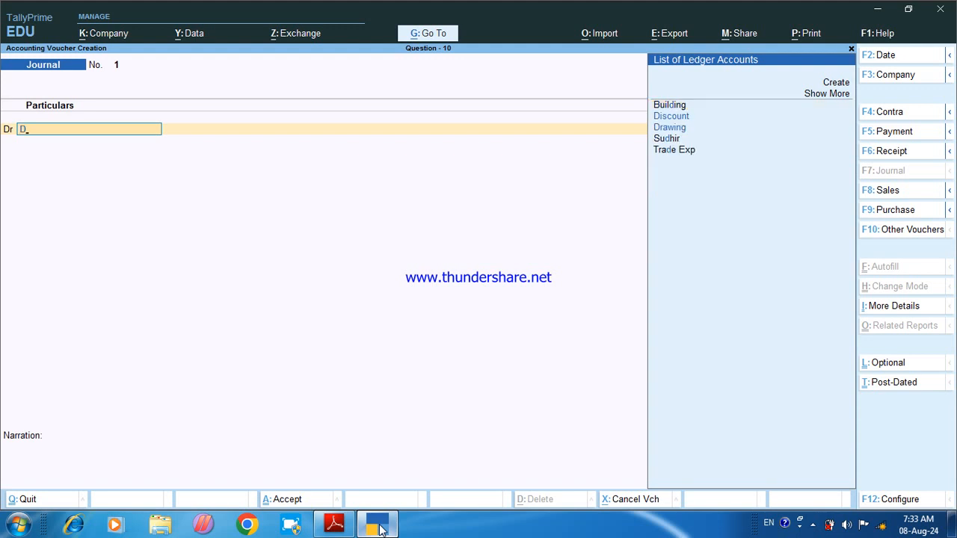
pyautogui.press('Down')
pyautogui.press('Down')
pyautogui.press('Return')
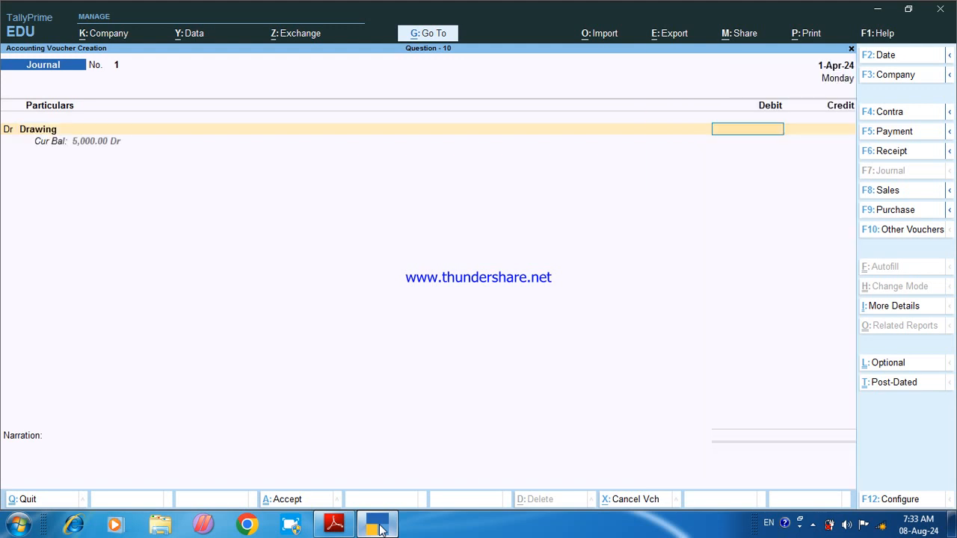
pyautogui.click(336, 526)
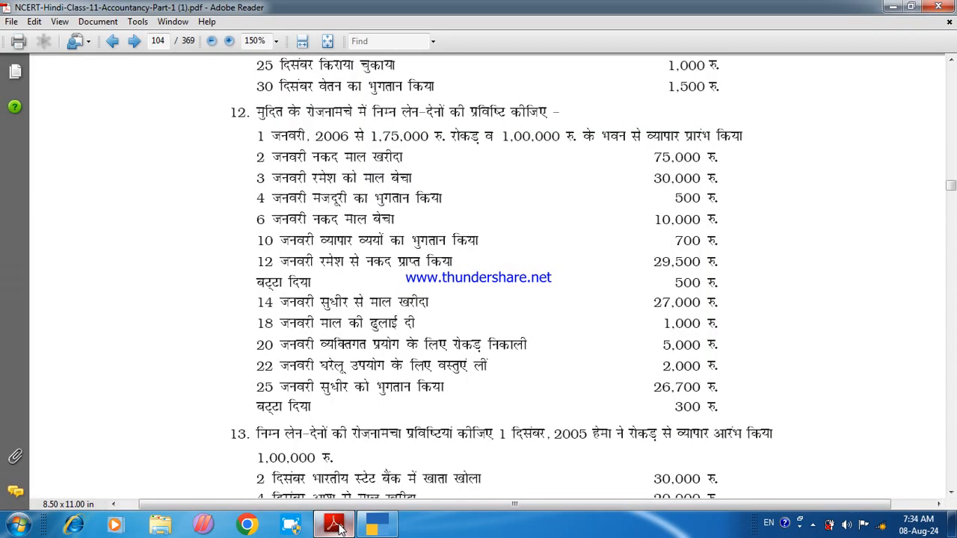
pyautogui.click(336, 525)
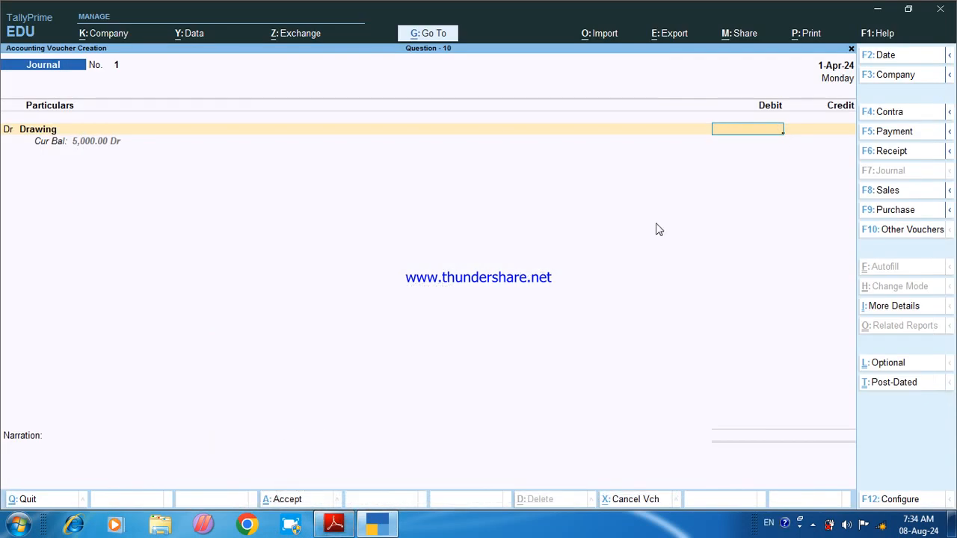
pyautogui.write('2000')
pyautogui.press('Return')
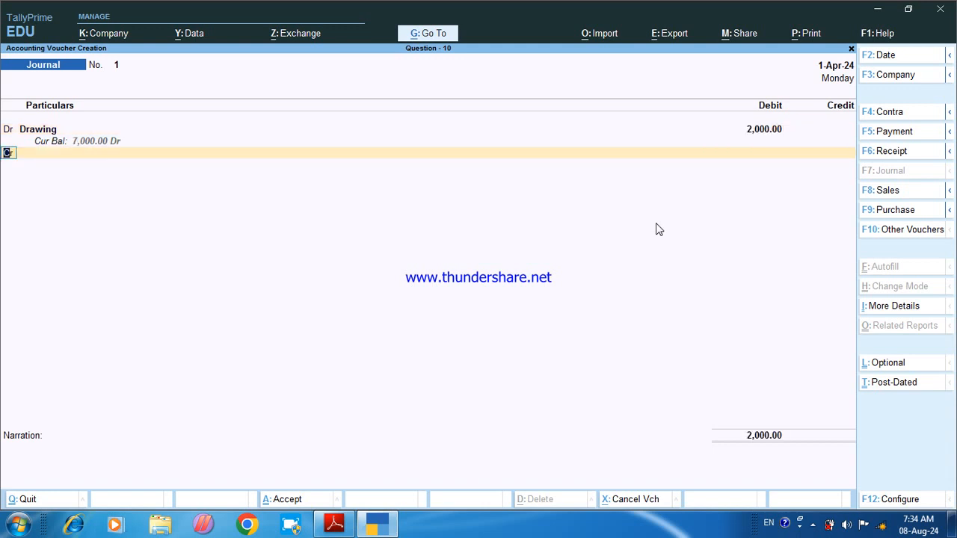
# Credit the Purchase ledger with 2,000 and save the journal voucher without a narration.
pyautogui.write('p')
pyautogui.press('Down')
pyautogui.press('Down')
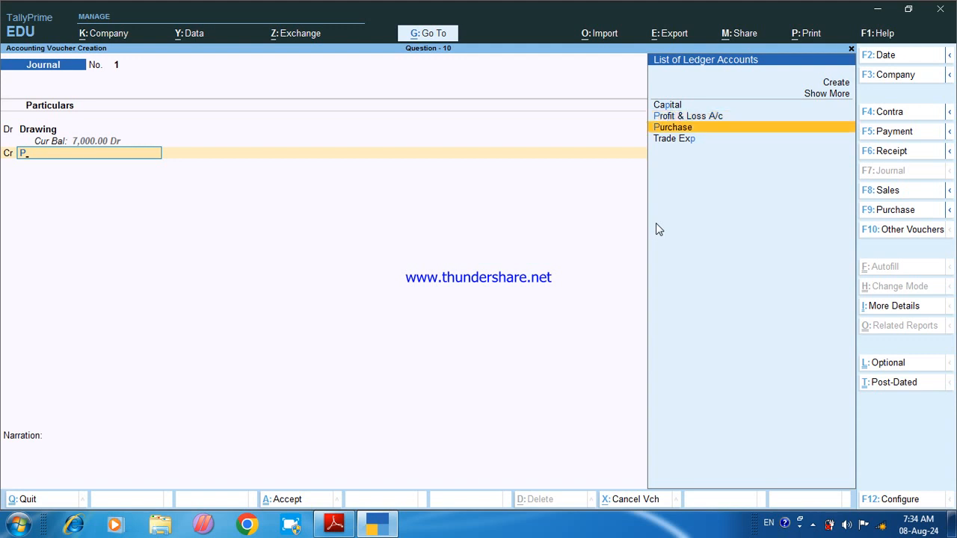
pyautogui.press('Return')
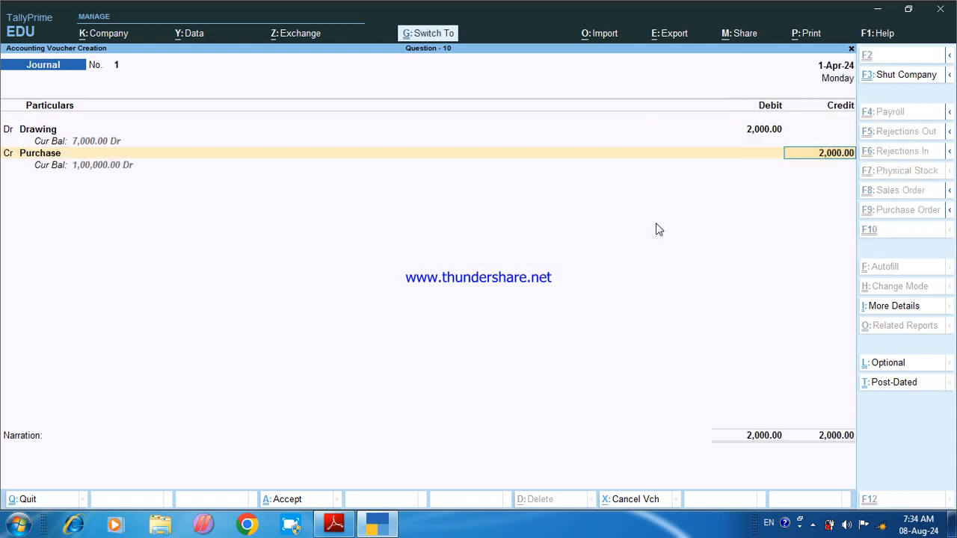
pyautogui.hotkey('ctrl', 'a')
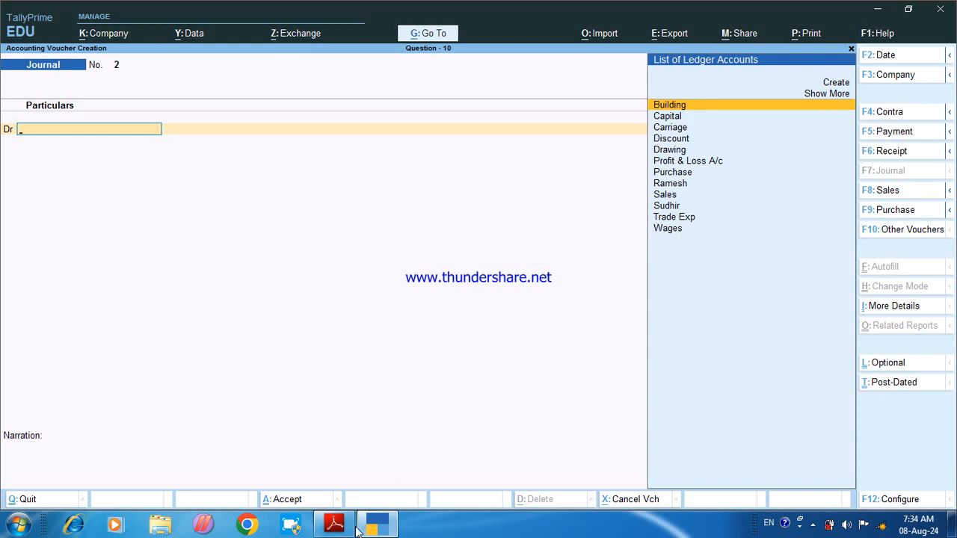
# Check the 25 January transaction in the accountancy PDF and start a TallyPrime payment voucher debiting the supplier's ledger with 27,000 as On Account.
pyautogui.click(334, 524)
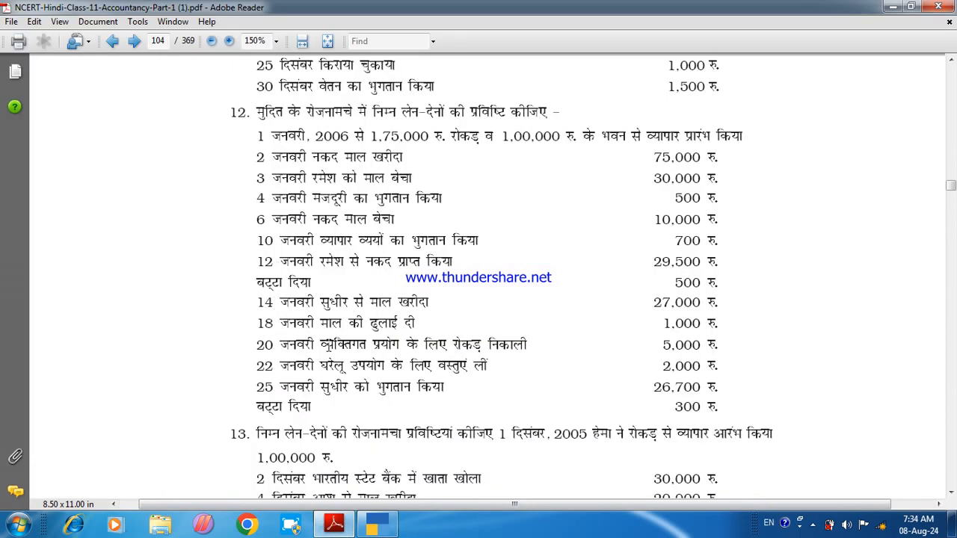
pyautogui.click(377, 525)
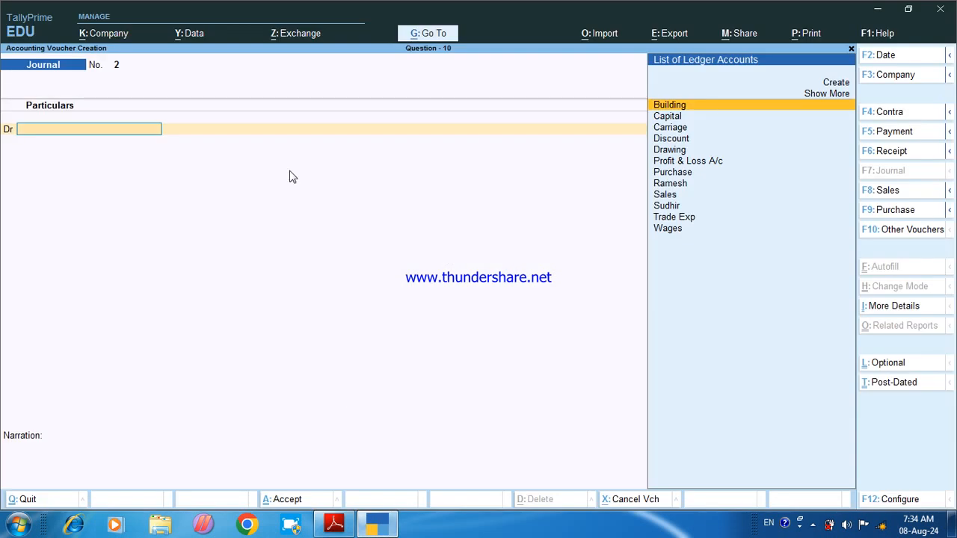
pyautogui.press('F5')
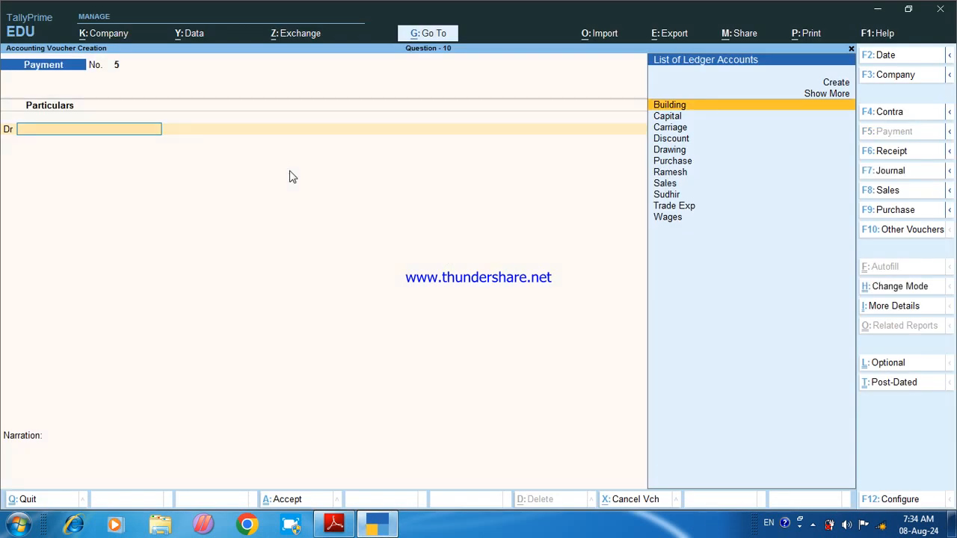
pyautogui.write('su')
pyautogui.press('Return')
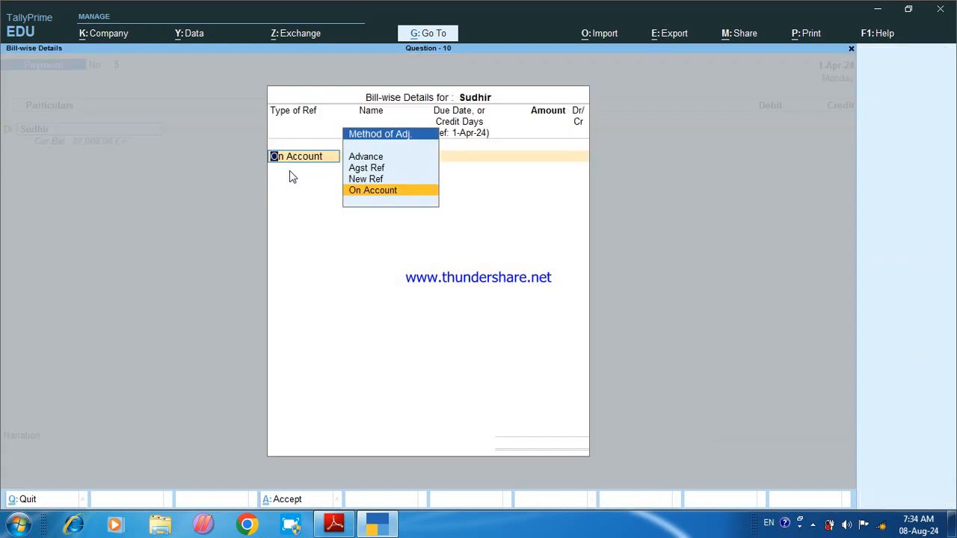
pyautogui.press('Return')
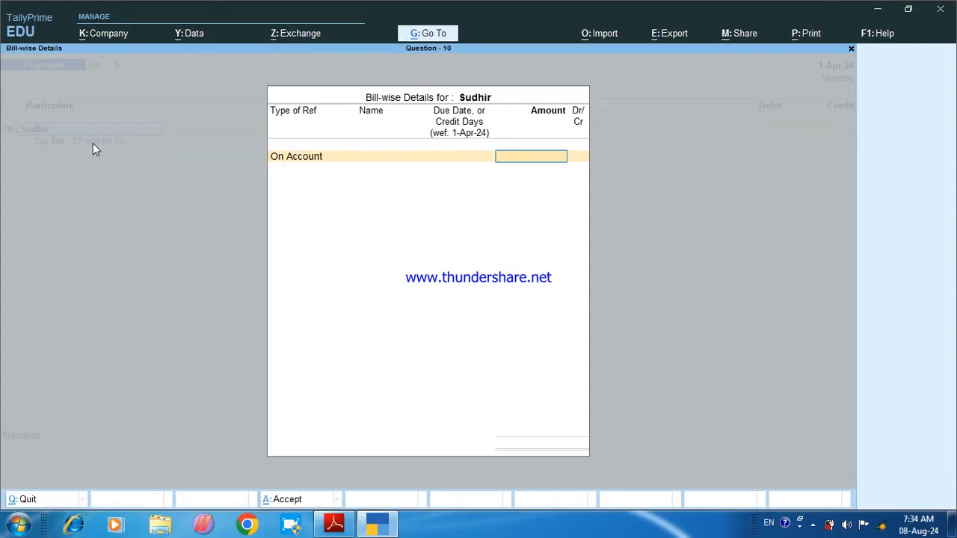
pyautogui.write('27,000')
pyautogui.press('Return')
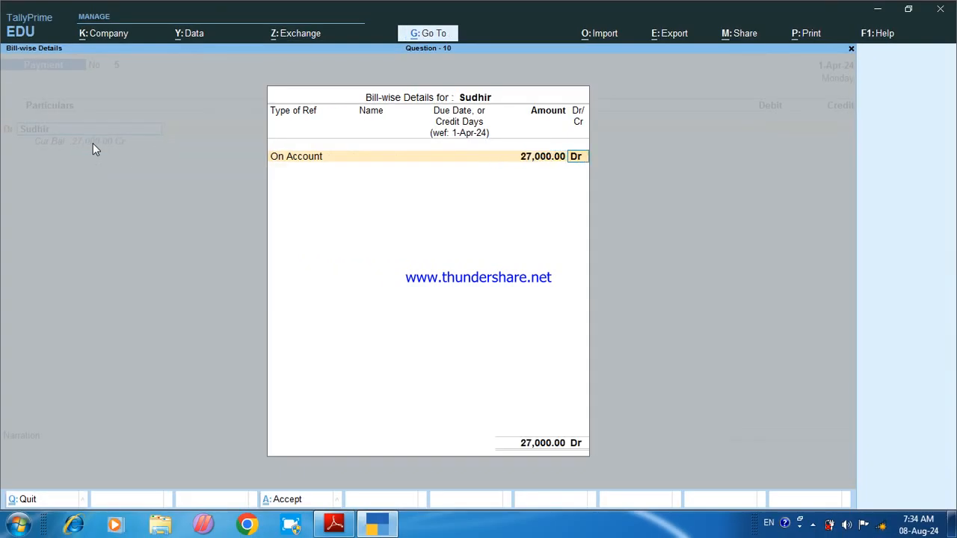
pyautogui.press('Return')
pyautogui.press('Return')
# Credit Cash with 26,700 in the supplier payment voucher.
pyautogui.press('Down')
pyautogui.press('Down')
pyautogui.press('Down')
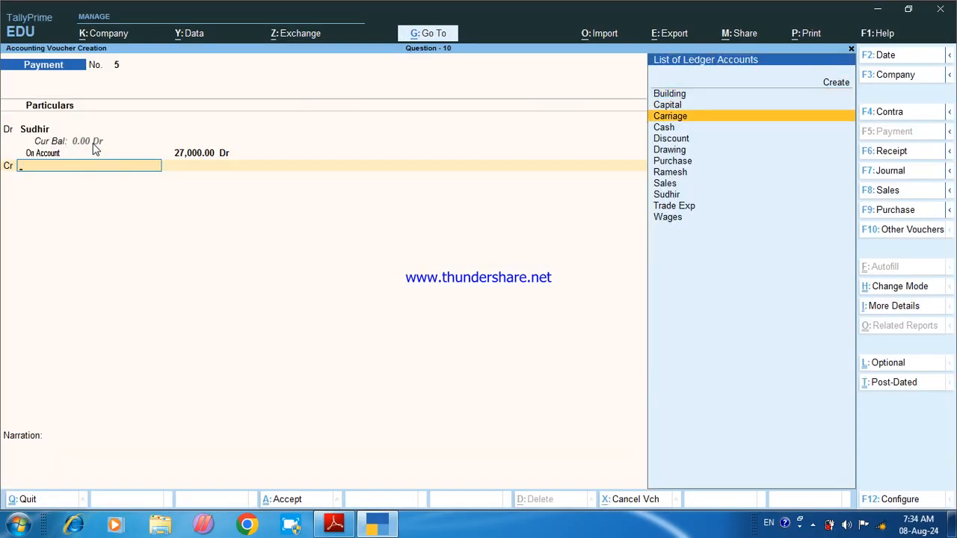
pyautogui.press('Return')
pyautogui.press('BackSpace')
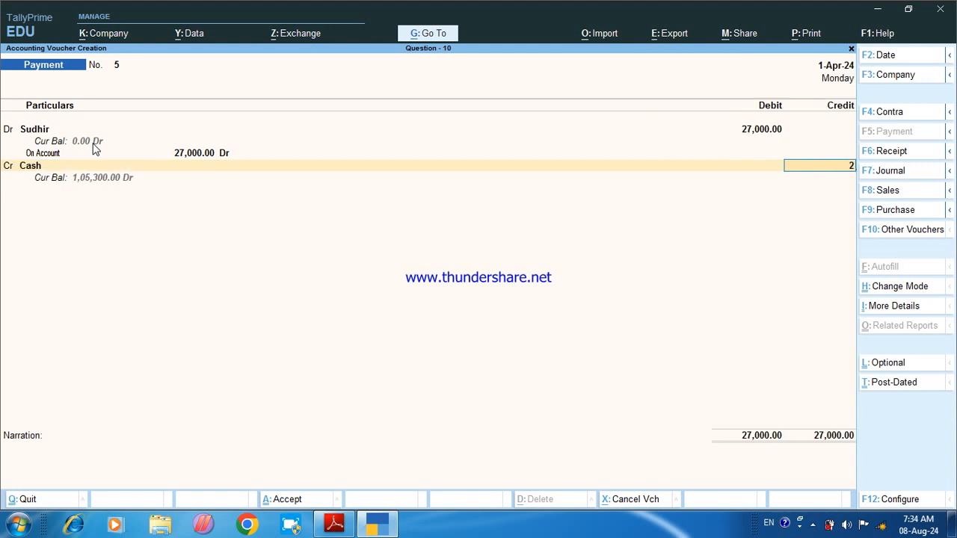
pyautogui.write('27')
pyautogui.press('BackSpace')
pyautogui.write('6700')
pyautogui.press('Return')
# Credit Discount with the remaining 300 and save the payment voucher without a narration.
pyautogui.press('Down')
pyautogui.press('Down')
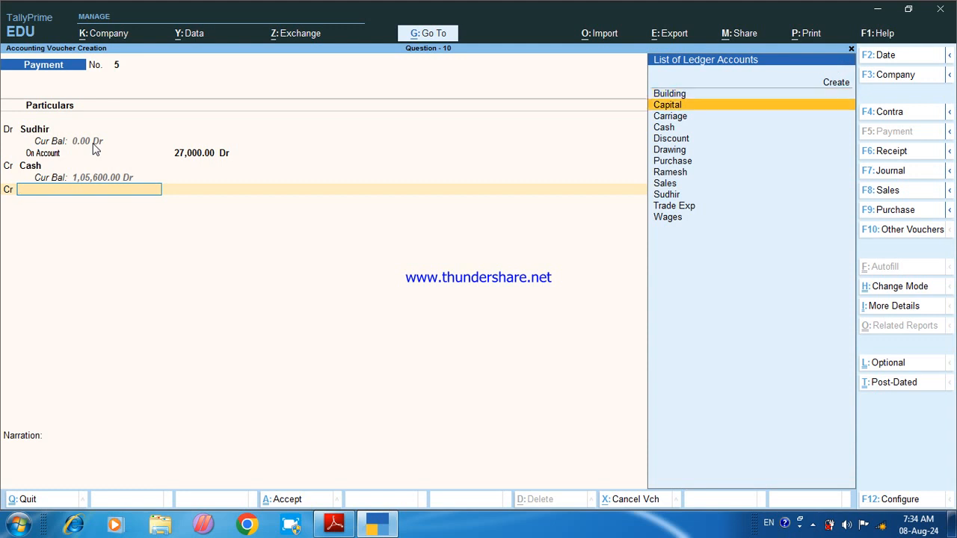
pyautogui.press('Down')
pyautogui.press('Down')
pyautogui.press('Return')
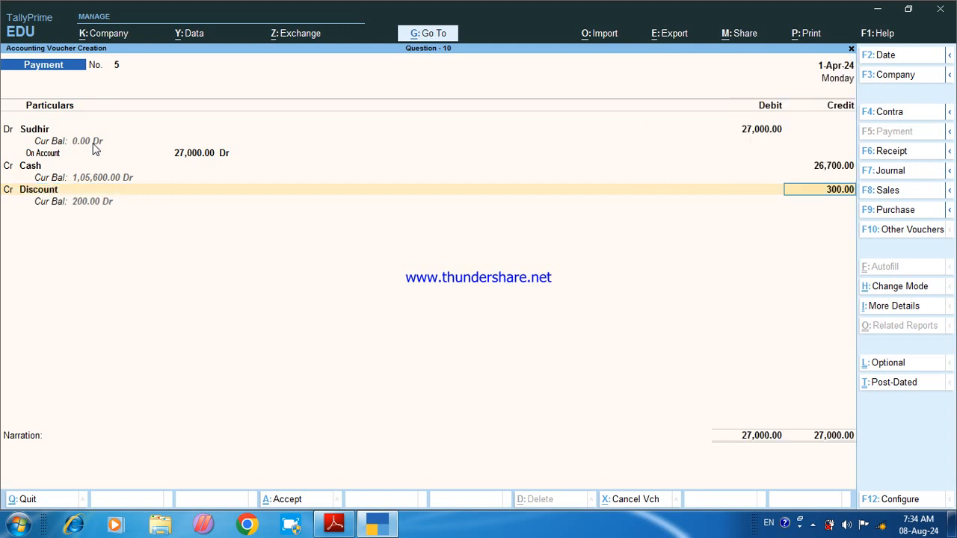
pyautogui.press('Return')
pyautogui.press('Return')
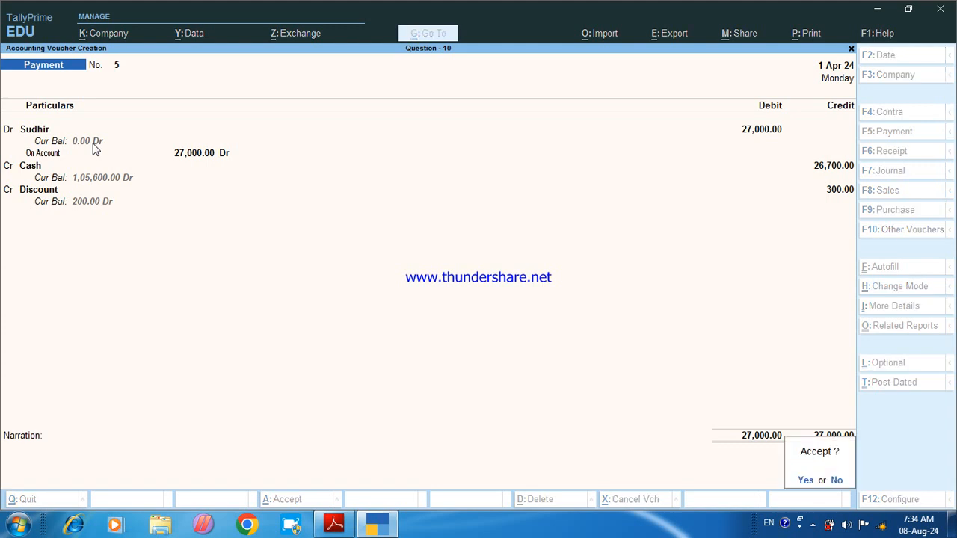
pyautogui.press('Return')
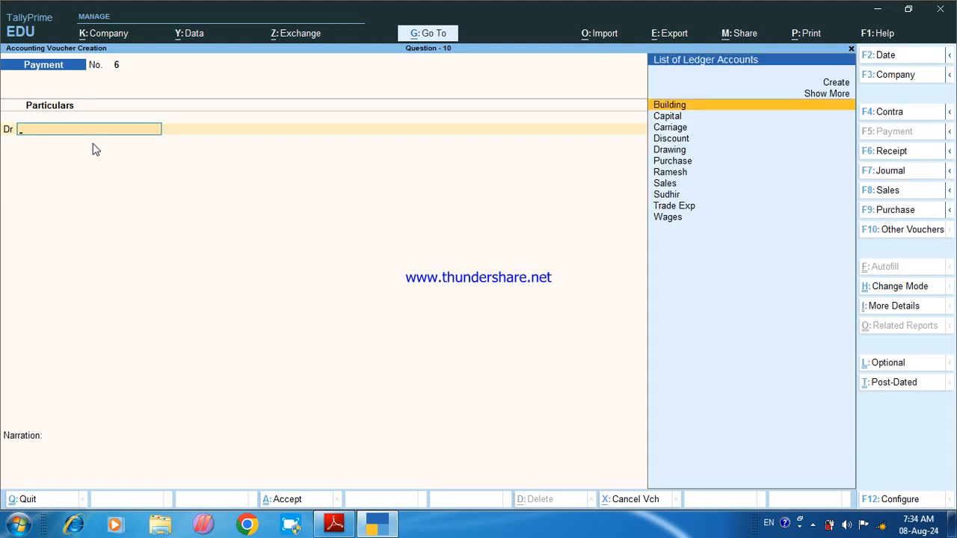
# Page back through the saved vouchers to check their ledgers and amounts, and leave voucher entry.
pyautogui.press('pageup')
pyautogui.press('pageup')
pyautogui.press('pageup')
pyautogui.press('pageup')
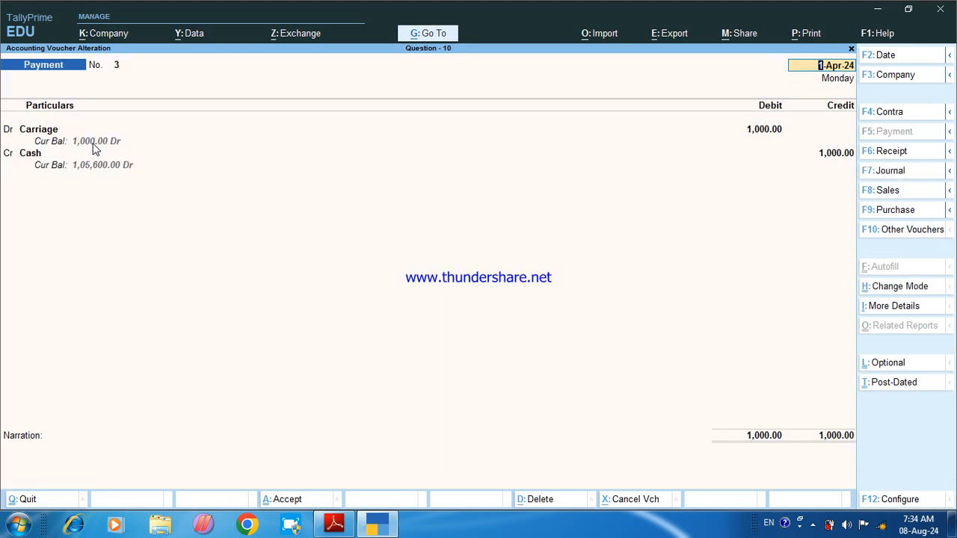
pyautogui.press('pageup')
pyautogui.press('pageup')
pyautogui.press('pageup')
pyautogui.press('pageup')
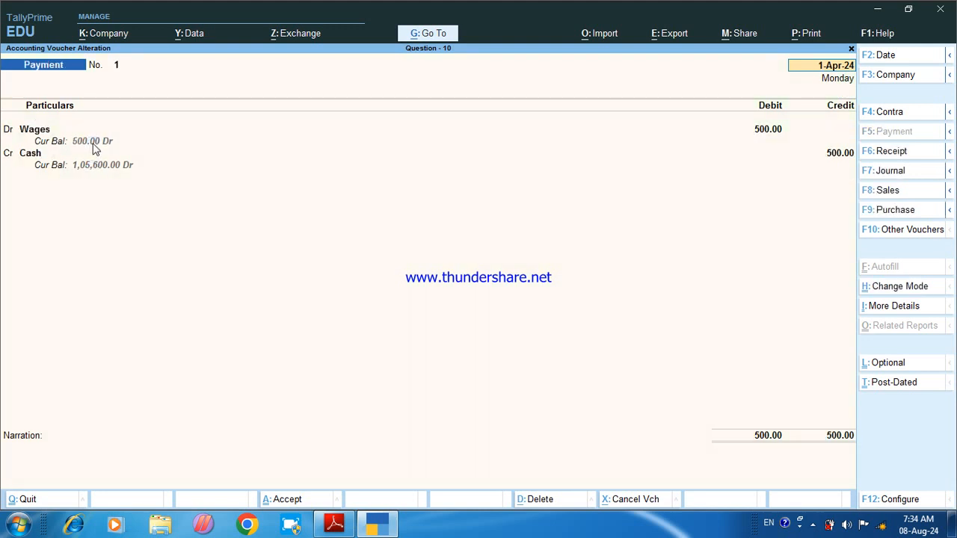
pyautogui.press('pageup')
pyautogui.press('pageup')
pyautogui.press('pageup')
pyautogui.press('pageup')
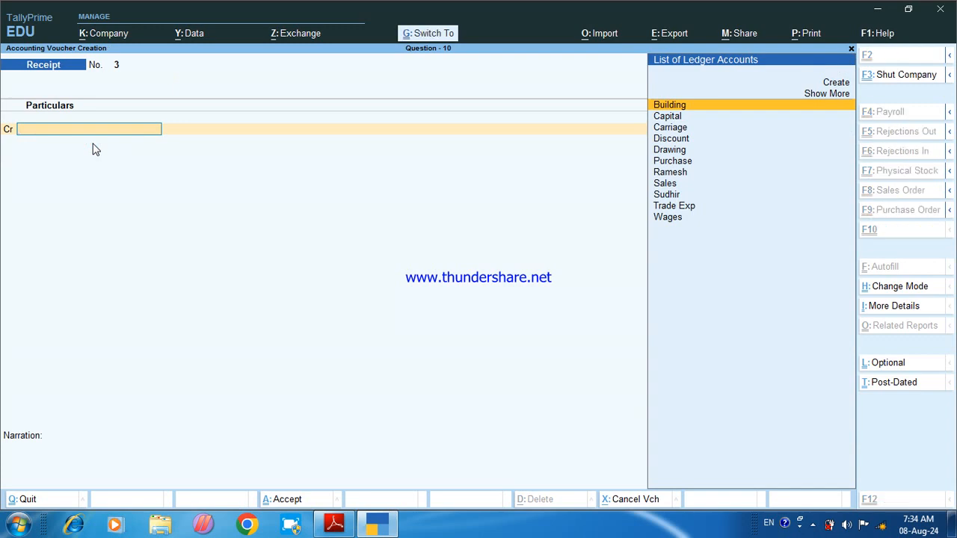
pyautogui.press('Escape')
pyautogui.press('y')
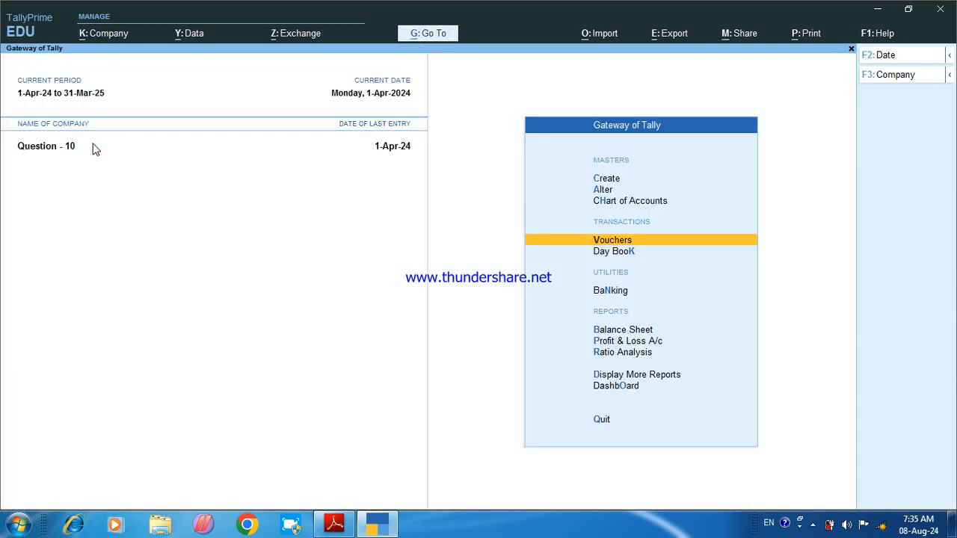
# Review all recorded transactions in the Day Book and return to the Gateway of Tally.
pyautogui.press('Down')
pyautogui.press('Return')
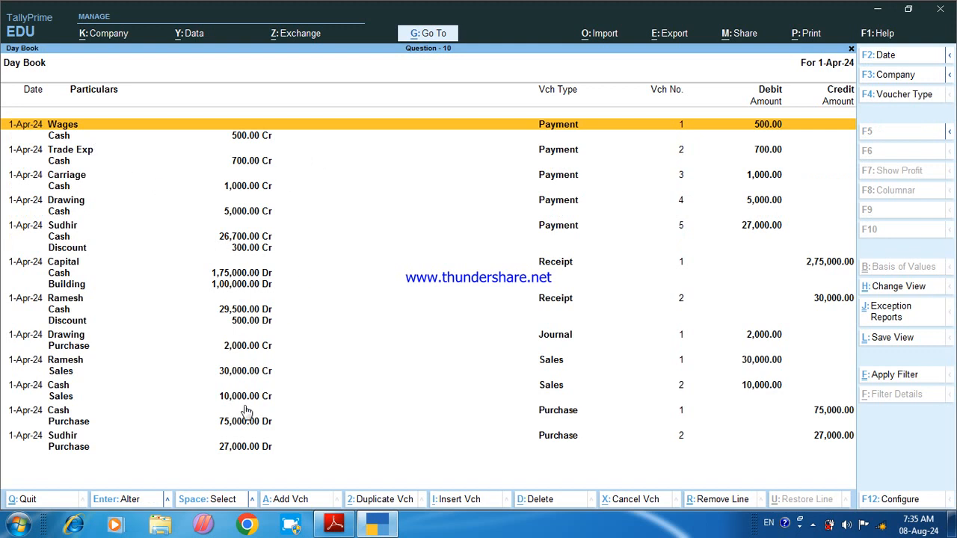
pyautogui.press('Escape')
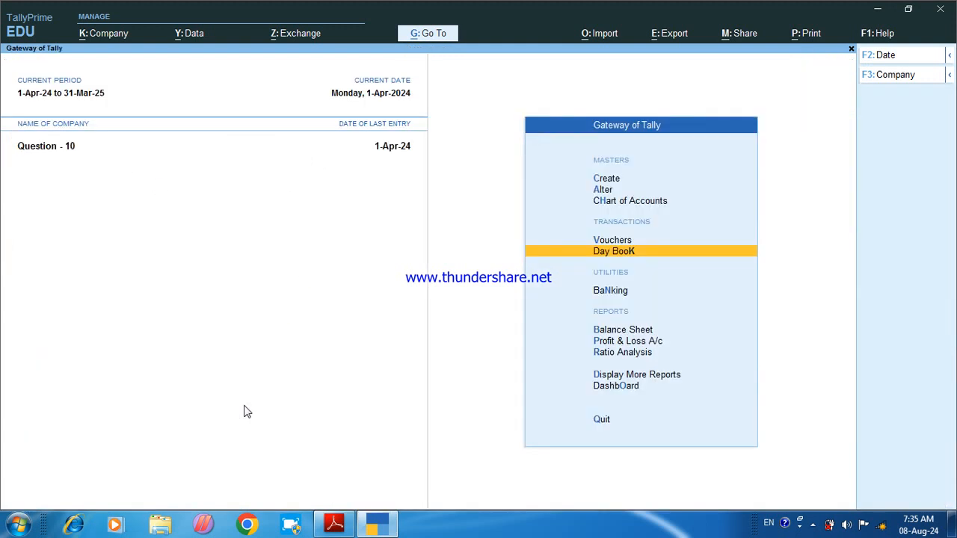
# Examine the Profit & Loss A/c in detailed view, including the ledgers under purchases, sales, direct and indirect expenses.
pyautogui.press('Down')
pyautogui.press('Down')
pyautogui.press('Down')
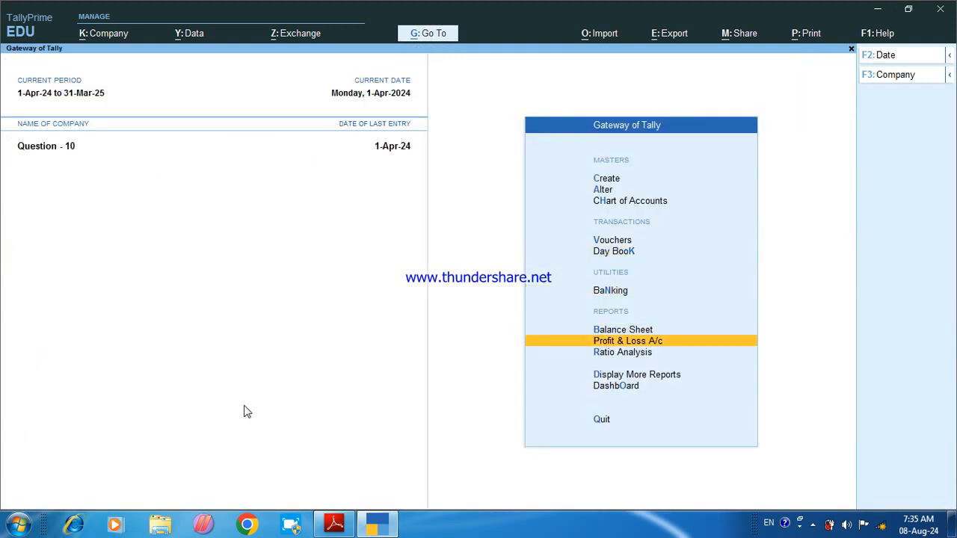
pyautogui.press('Return')
pyautogui.hotkey('alt', 'F5')
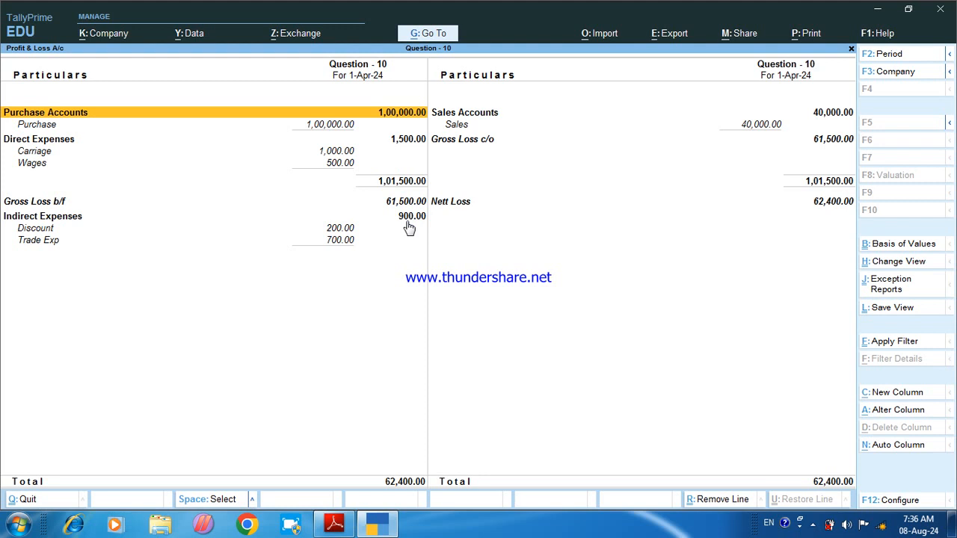
pyautogui.press('Escape')
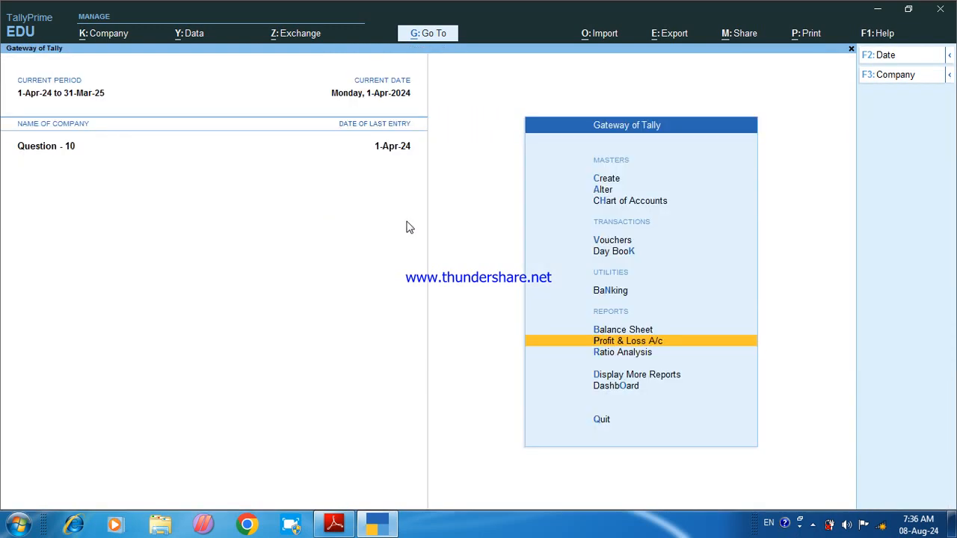
pyautogui.press('Return')
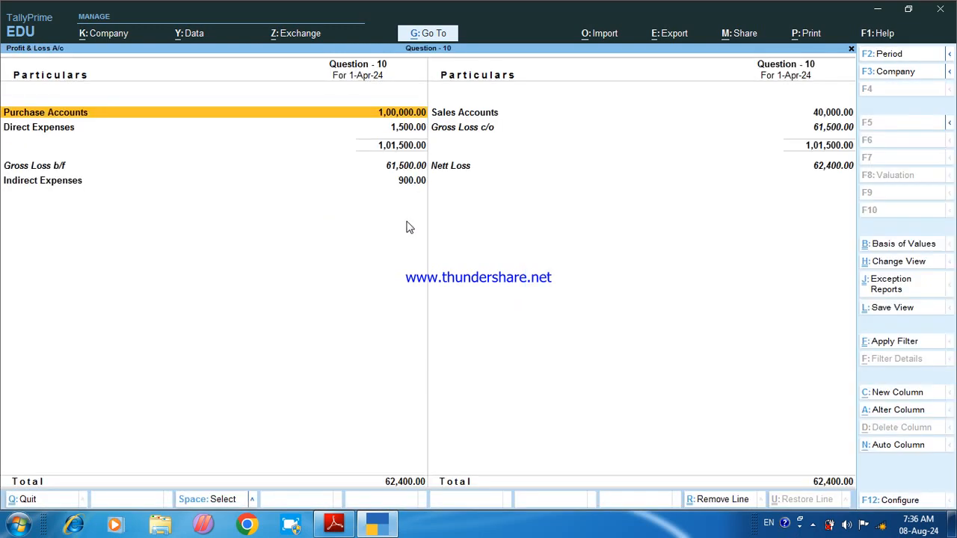
pyautogui.press('Escape')
# Display the Balance Sheet in detailed view and examine the Capital and Drawing entries under Capital Account.
pyautogui.press('b')
pyautogui.hotkey('alt', 'F5')
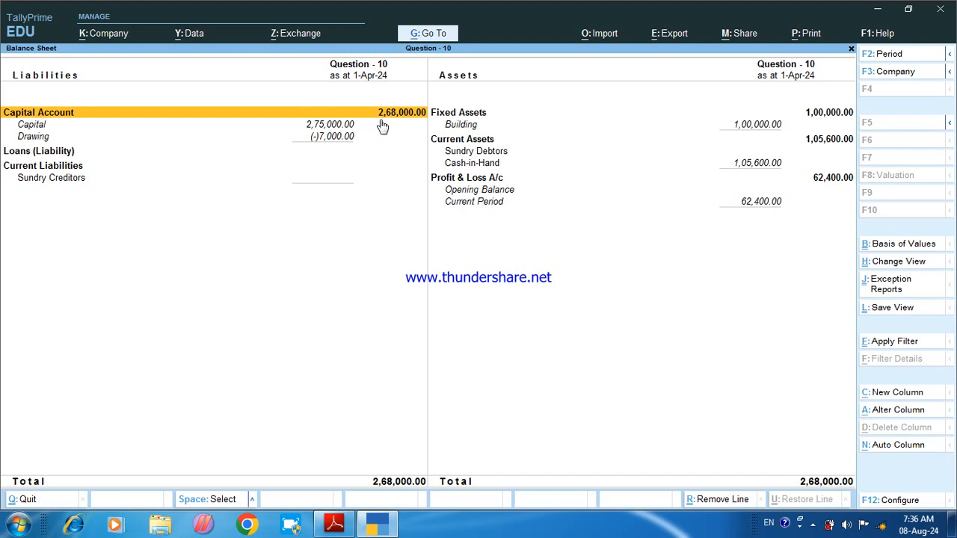
pyautogui.click(329, 142)
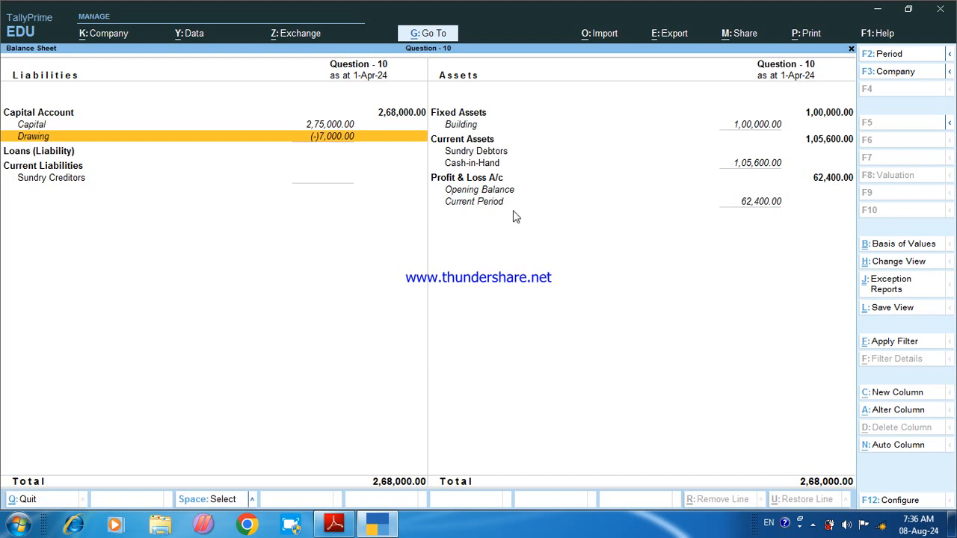
pyautogui.rightClick(813, 529)
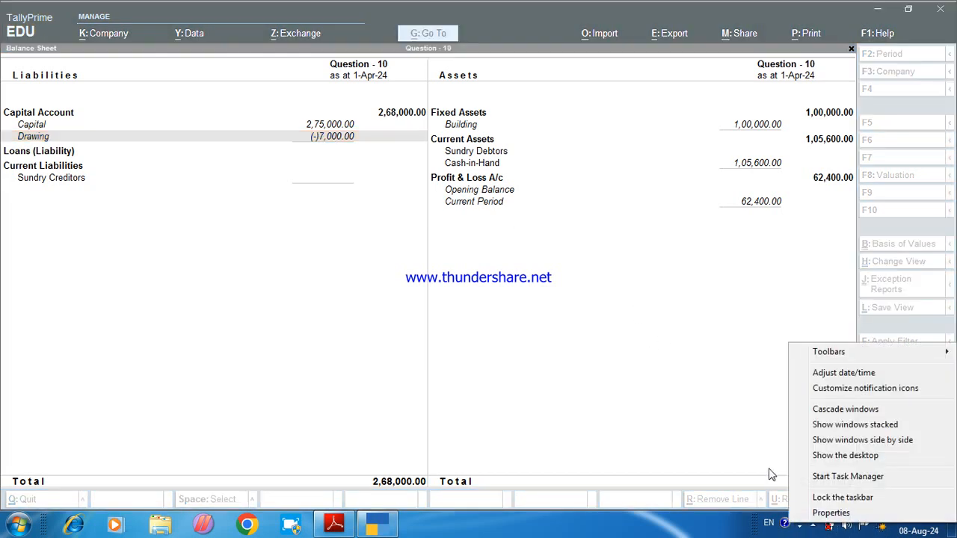
pyautogui.press('Escape')
pyautogui.click(814, 529)
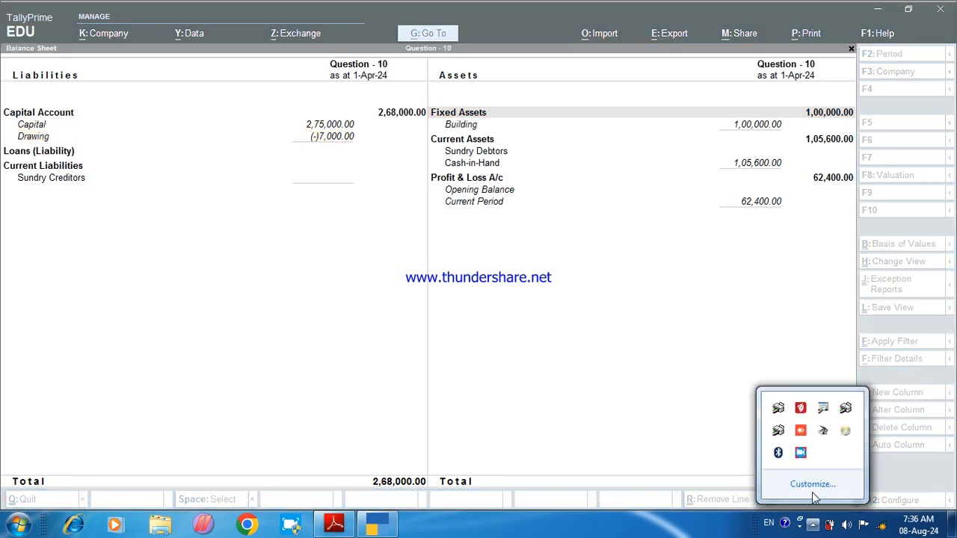
pyautogui.rightClick(800, 454)
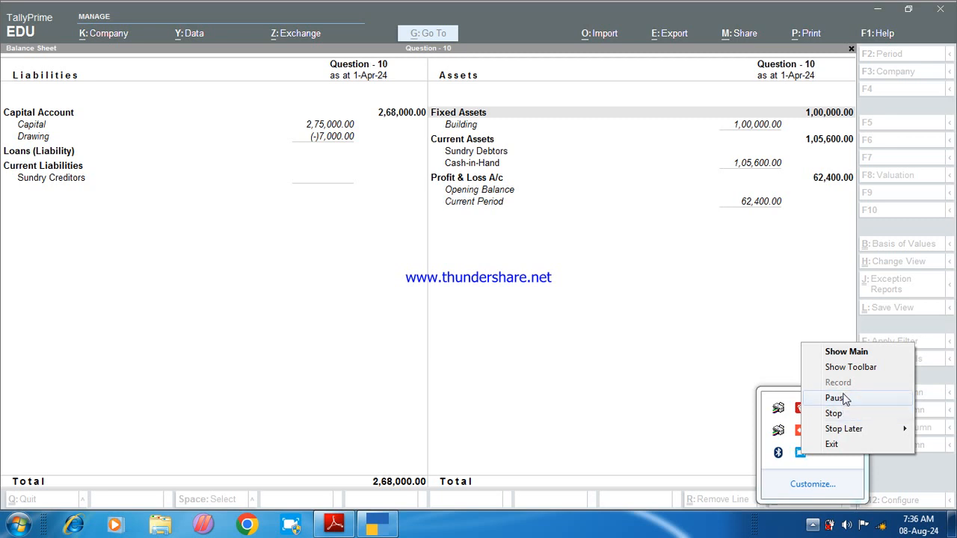
pyautogui.click(843, 397)
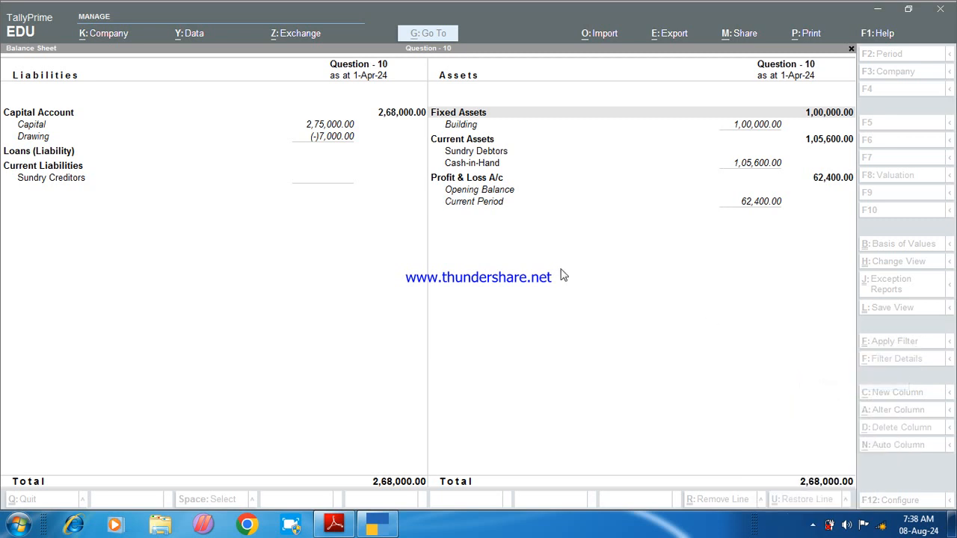
pyautogui.click(559, 275)
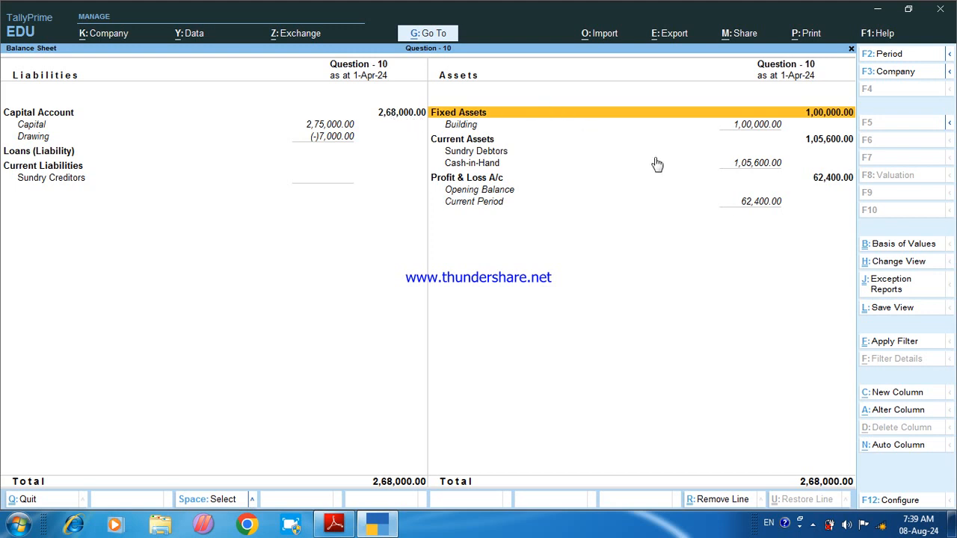
# Drill down from Capital in the Balance Sheet to its April receipt voucher, check the cash and building debits, and return.
pyautogui.click(327, 127)
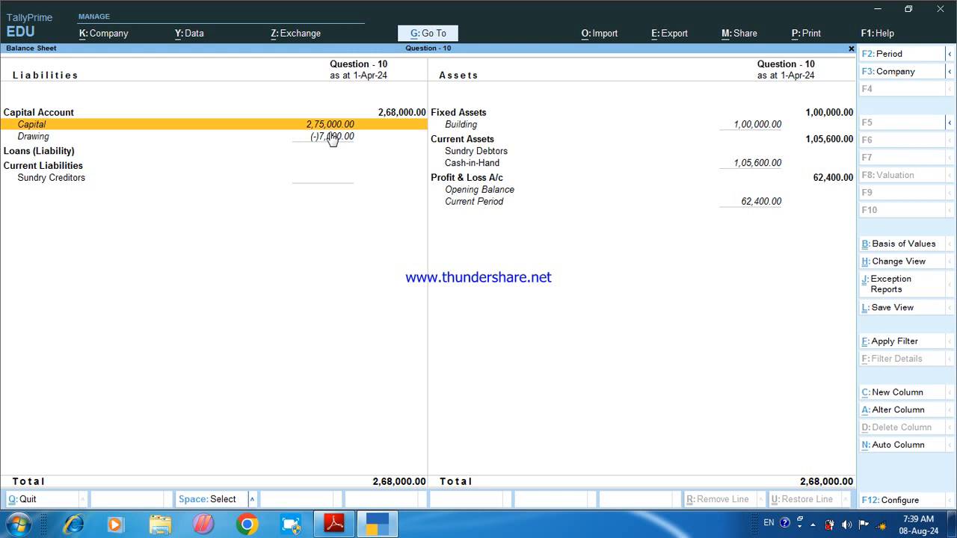
pyautogui.press('Return')
pyautogui.press('Return')
pyautogui.press('Return')
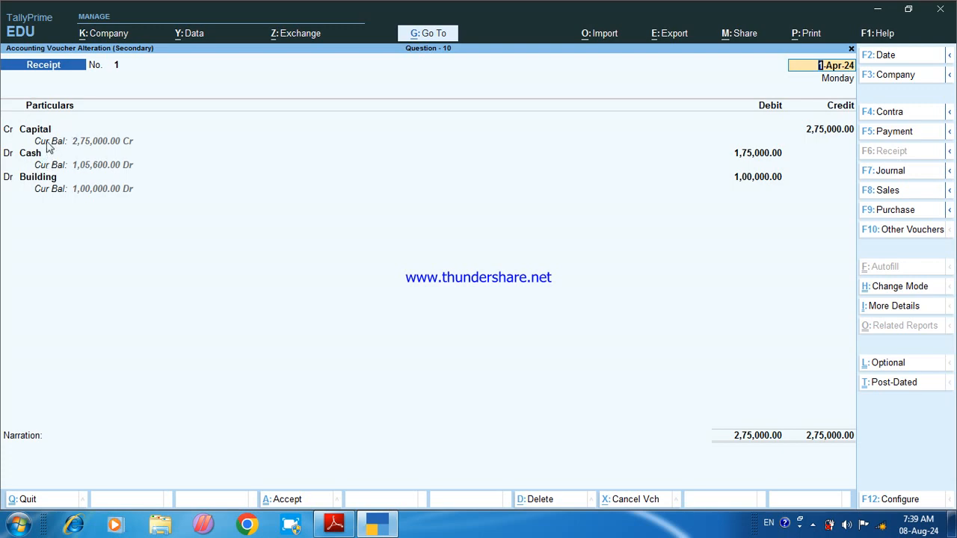
pyautogui.press('ctrl')
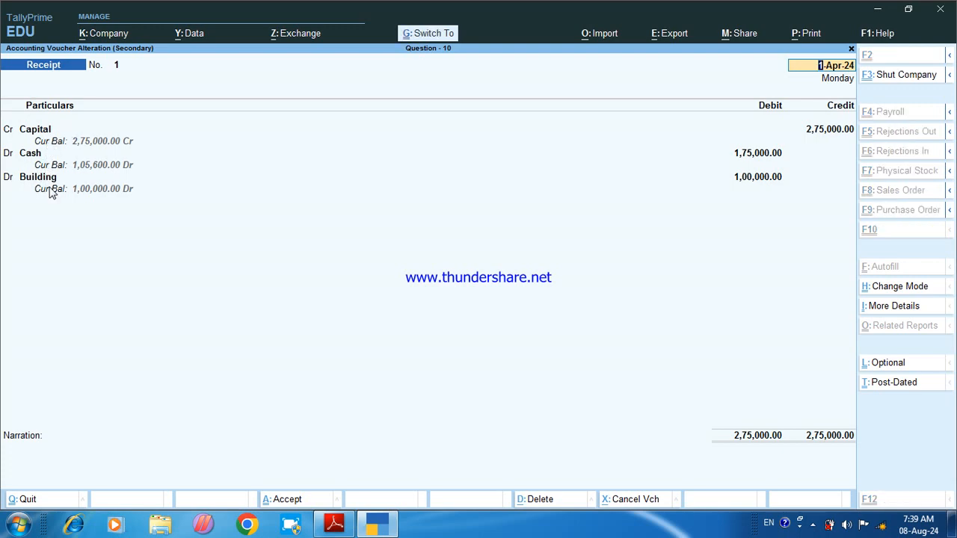
pyautogui.press('Escape')
pyautogui.press('Escape')
pyautogui.press('Escape')
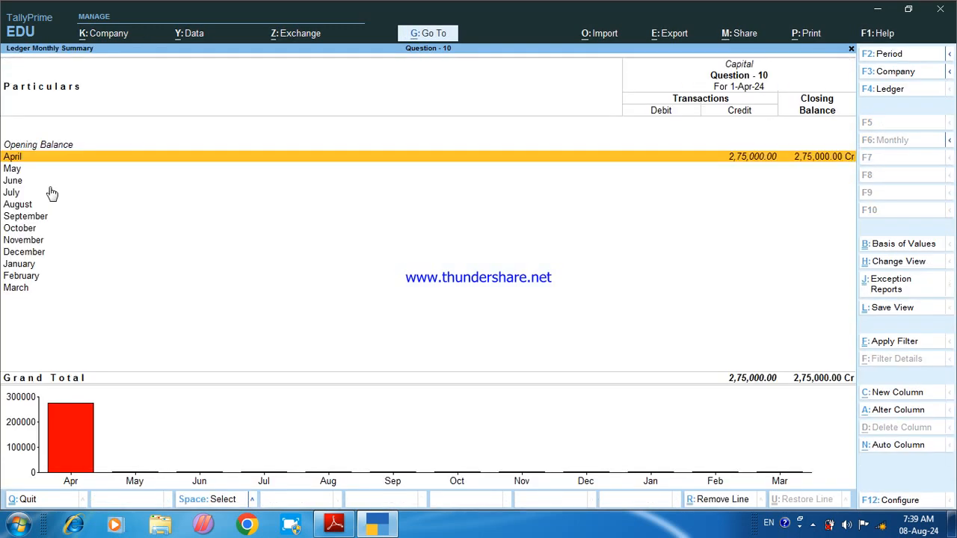
pyautogui.press('Escape')
# Drill down from Drawing in the Balance Sheet to its April ledger vouchers, check the entries, and return.
pyautogui.press('Down')
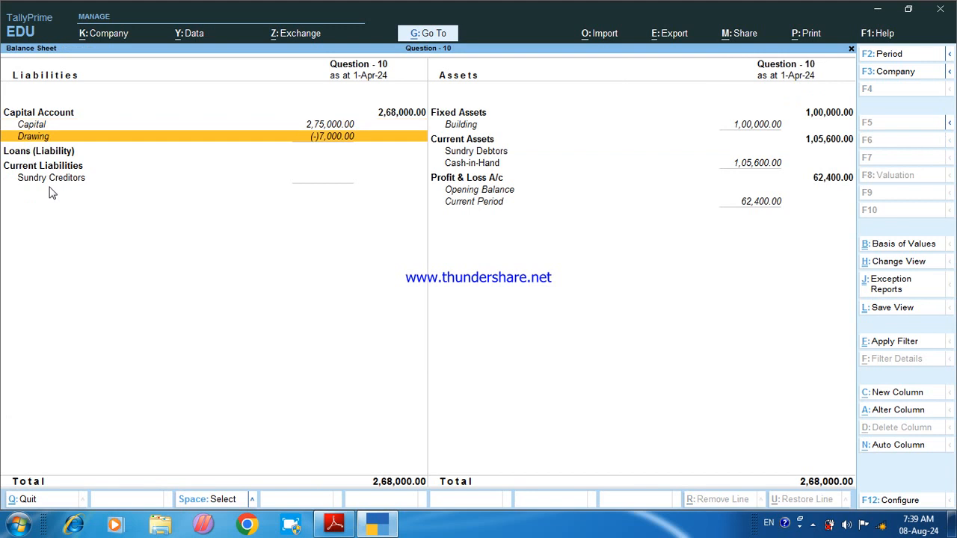
pyautogui.press('Return')
pyautogui.press('Return')
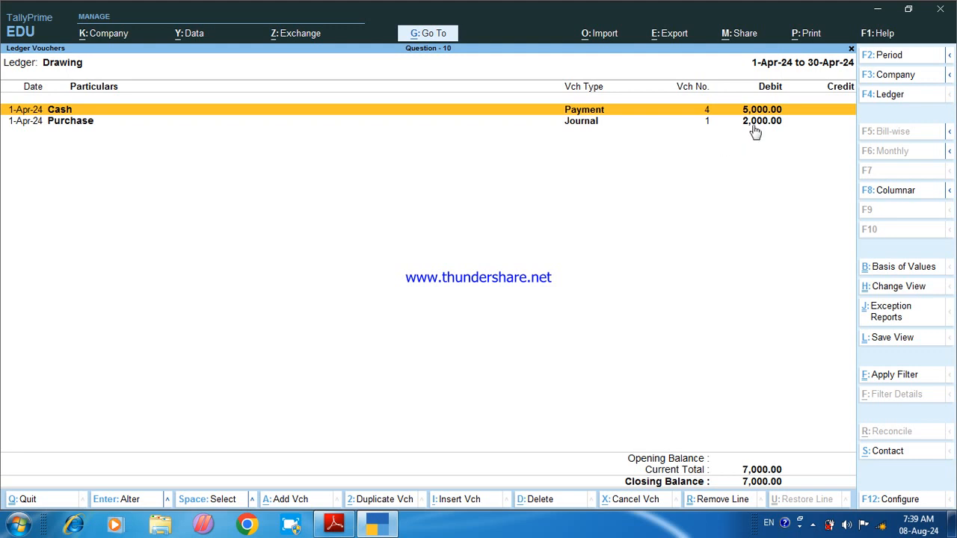
pyautogui.press('Escape')
pyautogui.press('Escape')
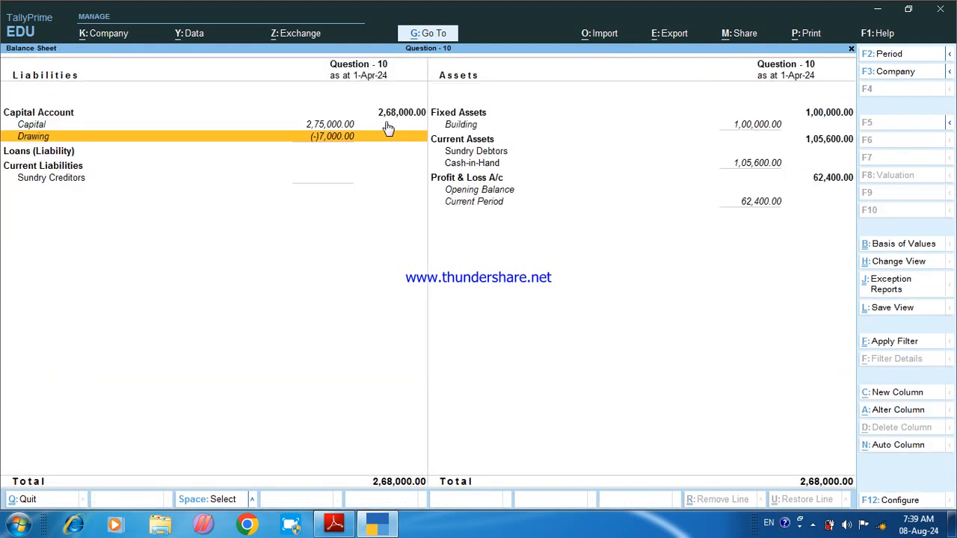
# Examine the Fixed Assets, Current Assets and Cash-in-Hand figures on the assets side of the Balance Sheet.
pyautogui.click(821, 117)
pyautogui.click(820, 142)
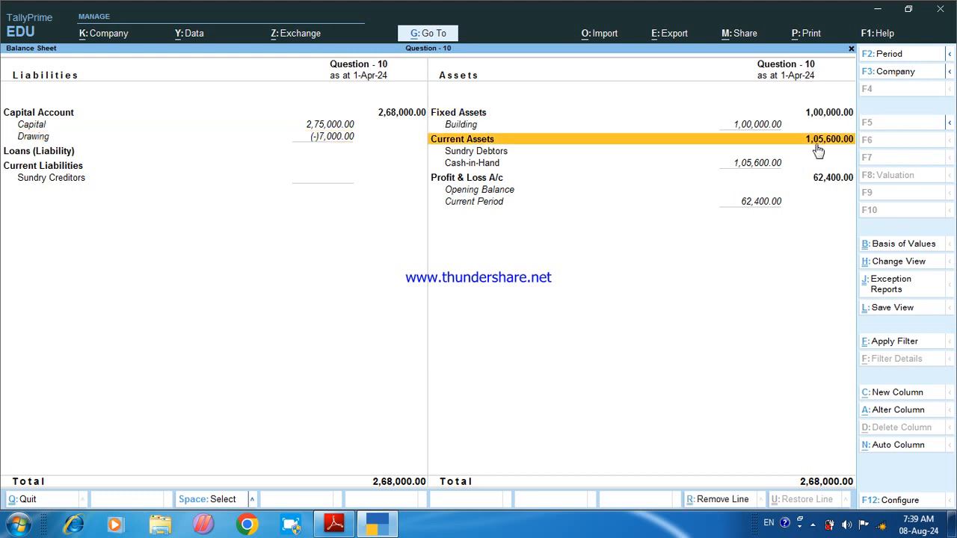
pyautogui.click(757, 165)
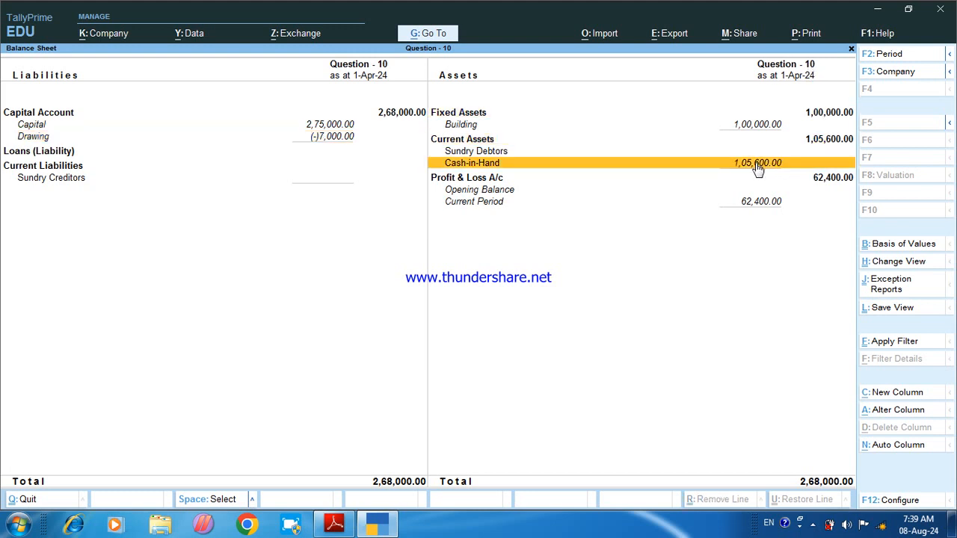
# Drill down from the Balance Sheet into the Profit & Loss A/c, check Direct Expenses and the loss calculation, and return.
pyautogui.click(828, 181)
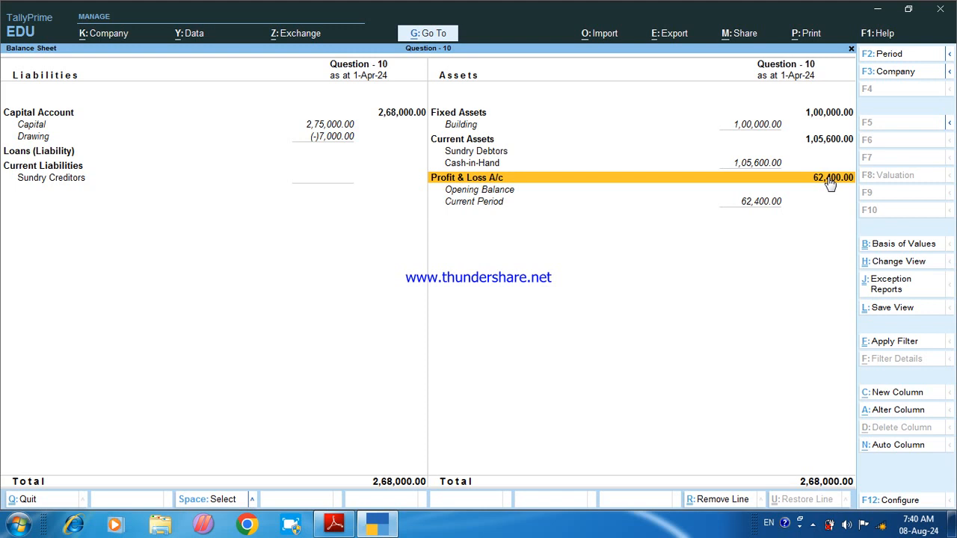
pyautogui.click(830, 184)
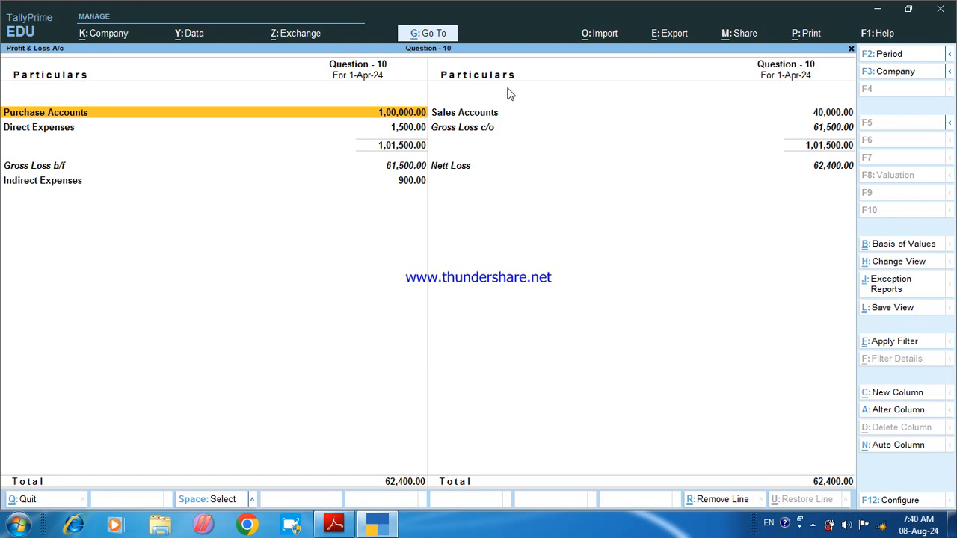
pyautogui.click(394, 129)
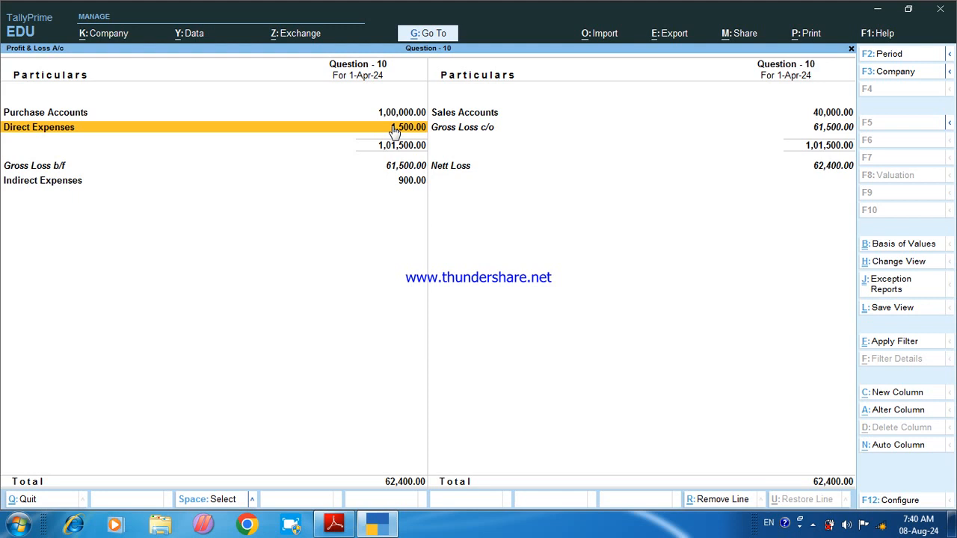
pyautogui.moveTo(378, 523)
pyautogui.press('Escape')
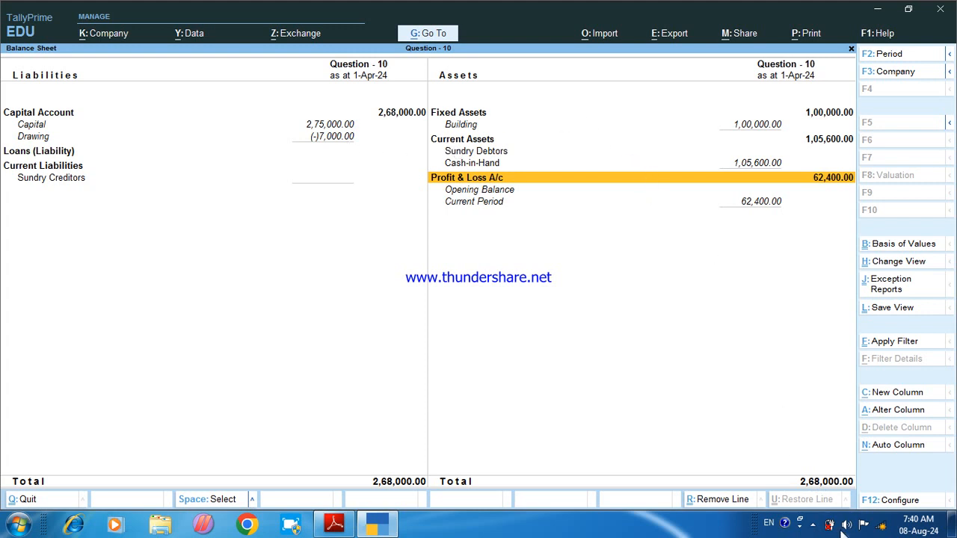
pyautogui.click(813, 525)
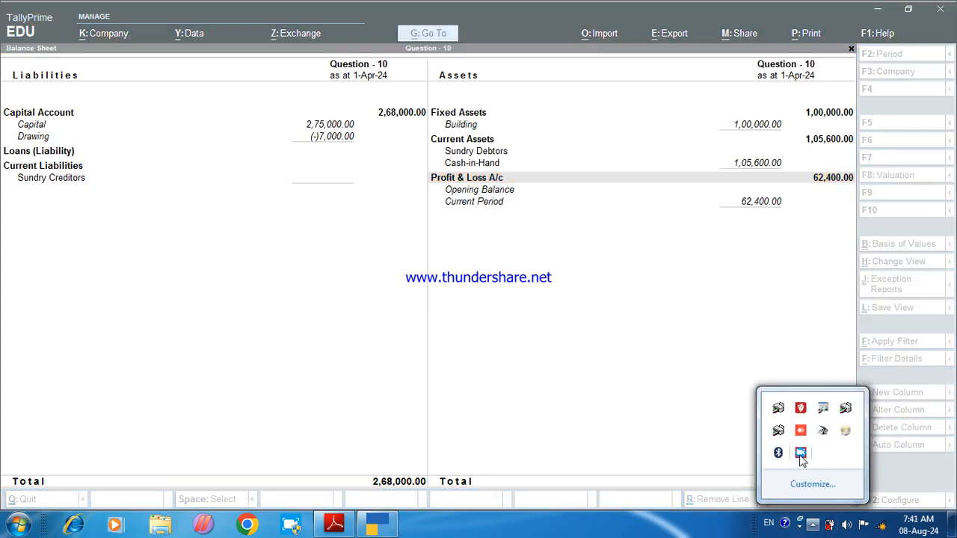